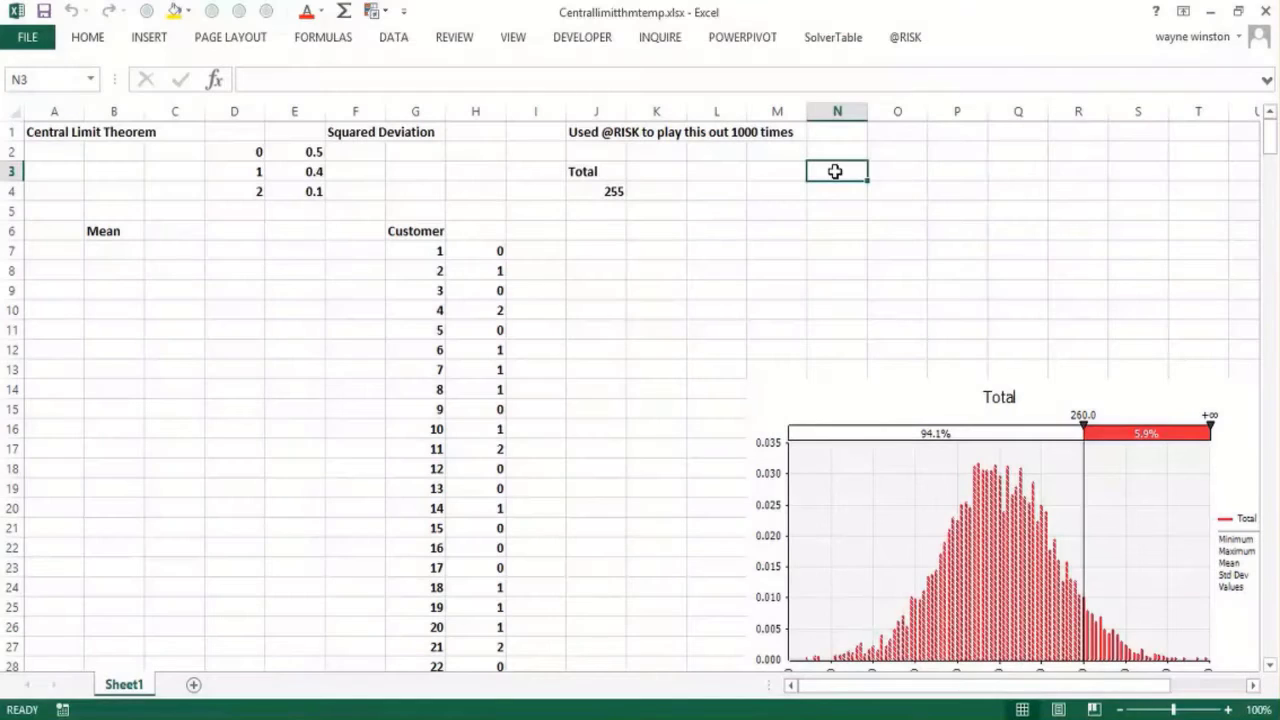
Enter the heading "Central Limit Theorem" in cell N3
text(Coentr)
key(BackSpace)
key(BackSpace)
key(BackSpace)
key(BackSpace)
key(BackSpace)
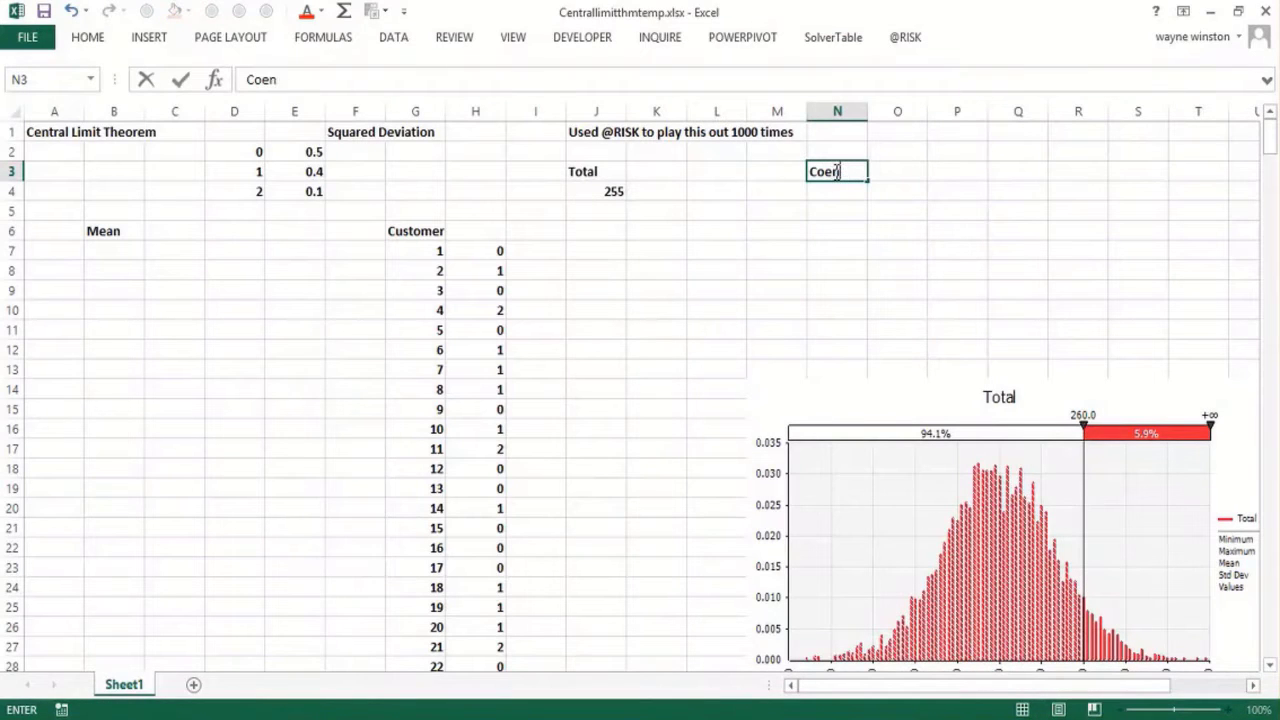
text(entral Theorem Limi)
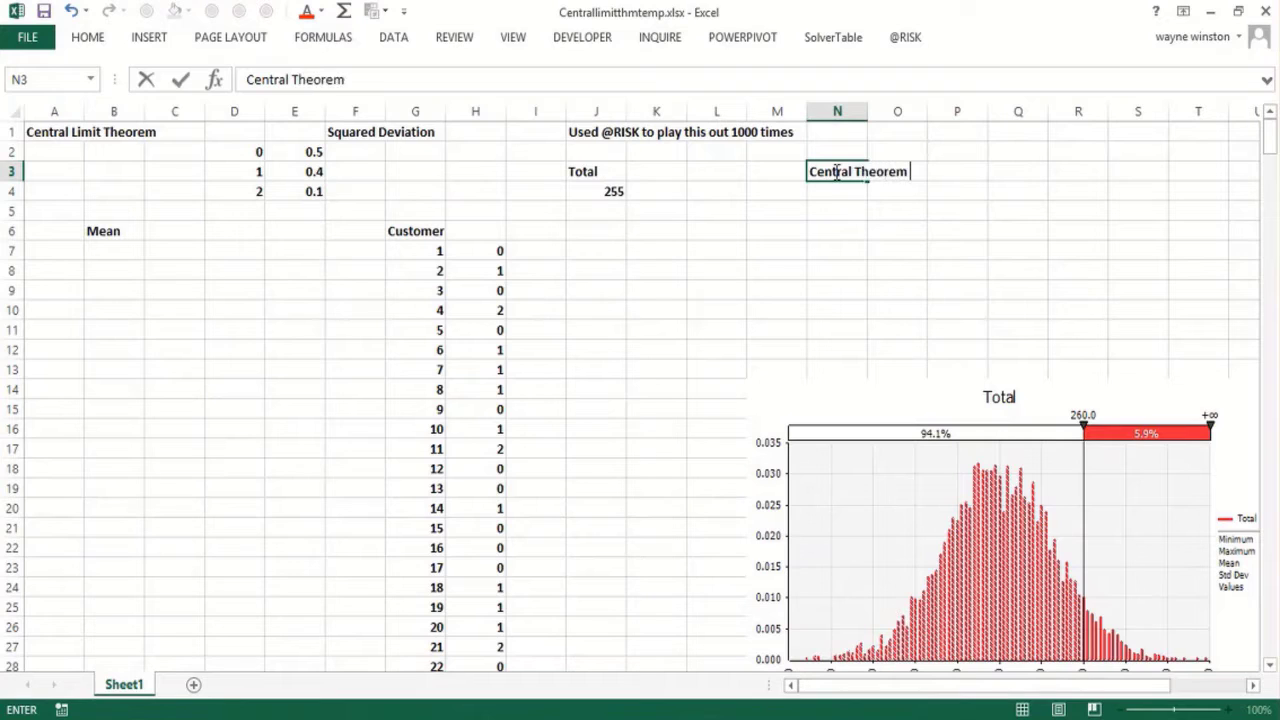
key(BackSpace)
key(BackSpace)
key(BackSpace)
key(BackSpace)
key(BackSpace)
key(BackSpace)
key(BackSpace)
key(BackSpace)
key(BackSpace)
key(BackSpace)
key(BackSpace)
key(BackSpace)
text(Li)
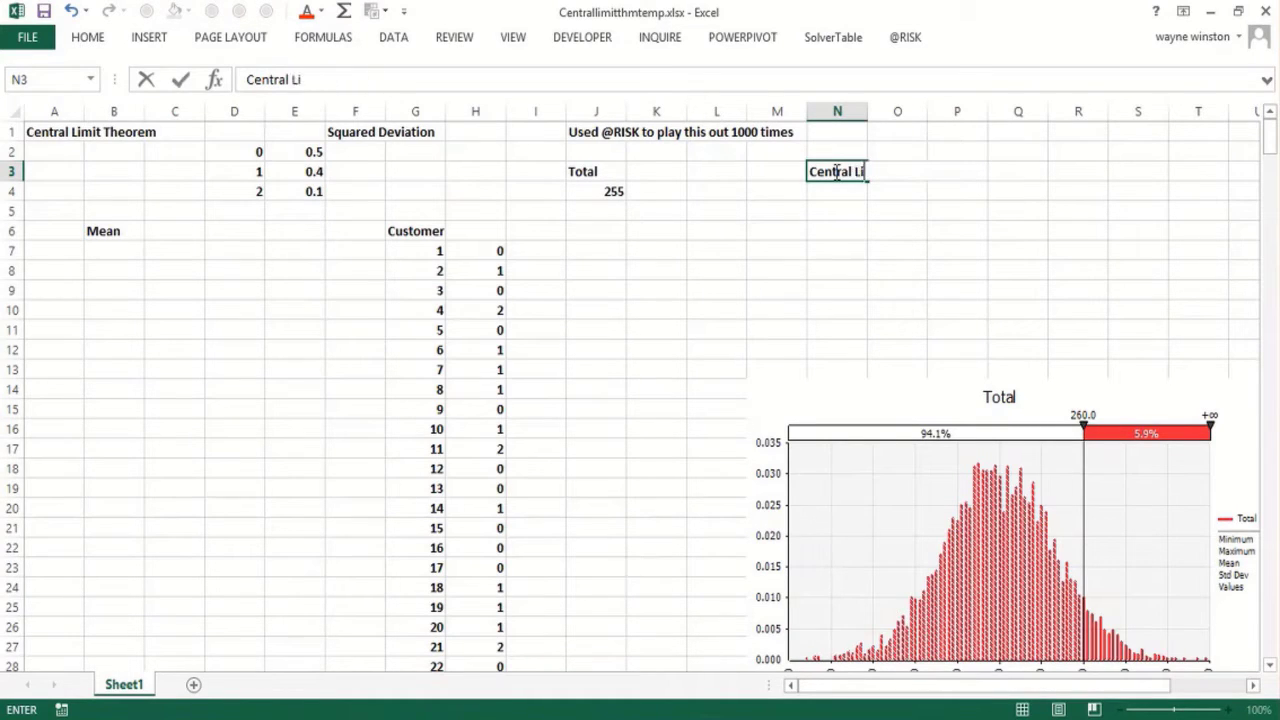
text(mit Theorem)
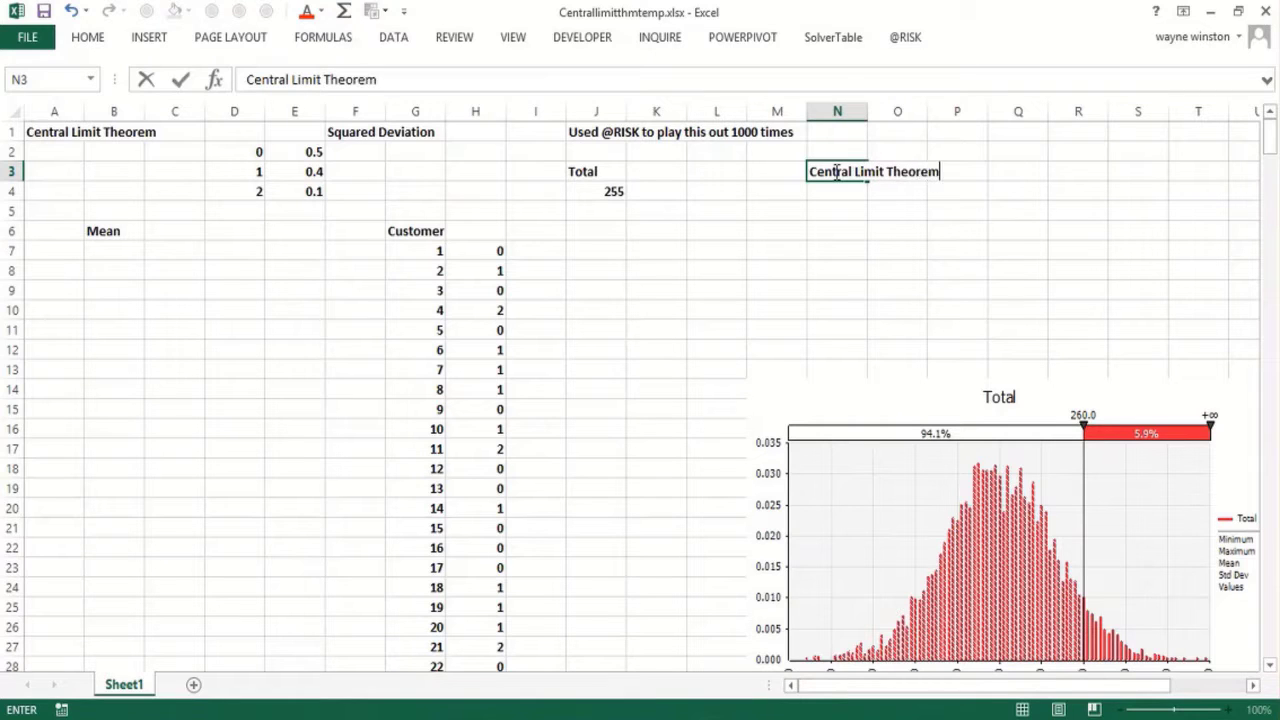
key(Return)
Enter "Add up 30 or more independent random variables" in cell N4, directly under the new heading
text(Add)
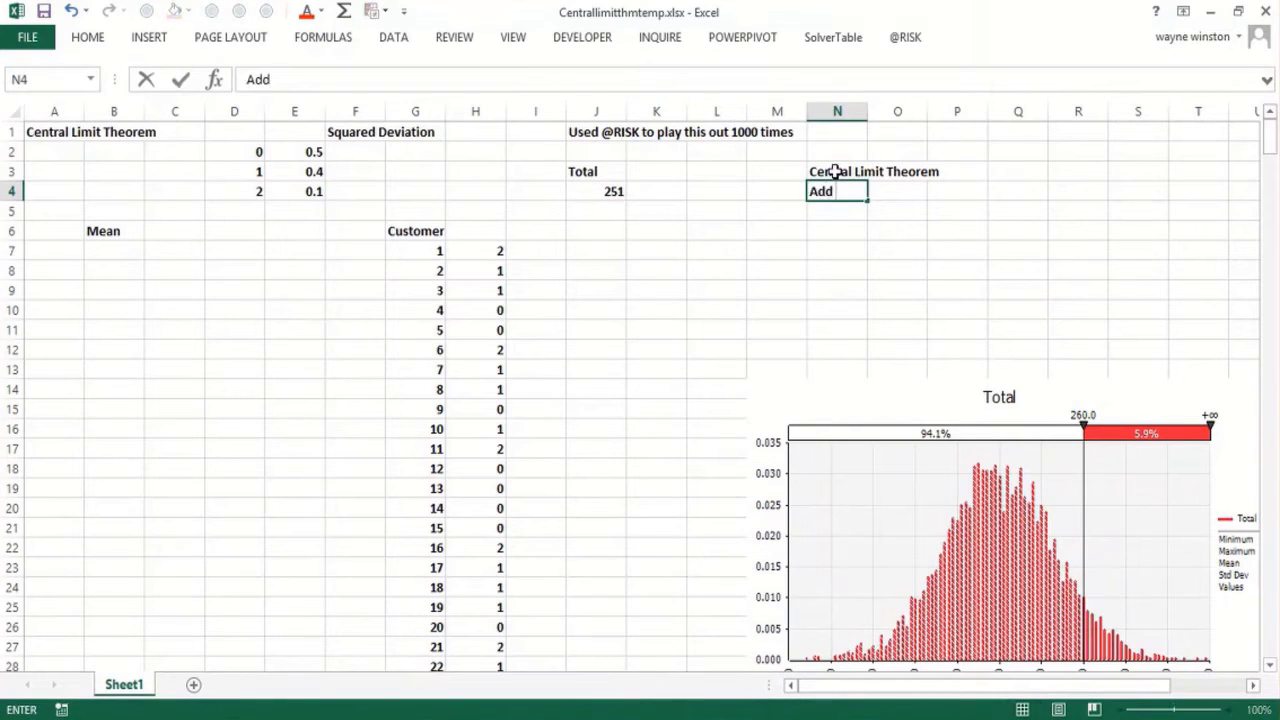
text( up30 or)
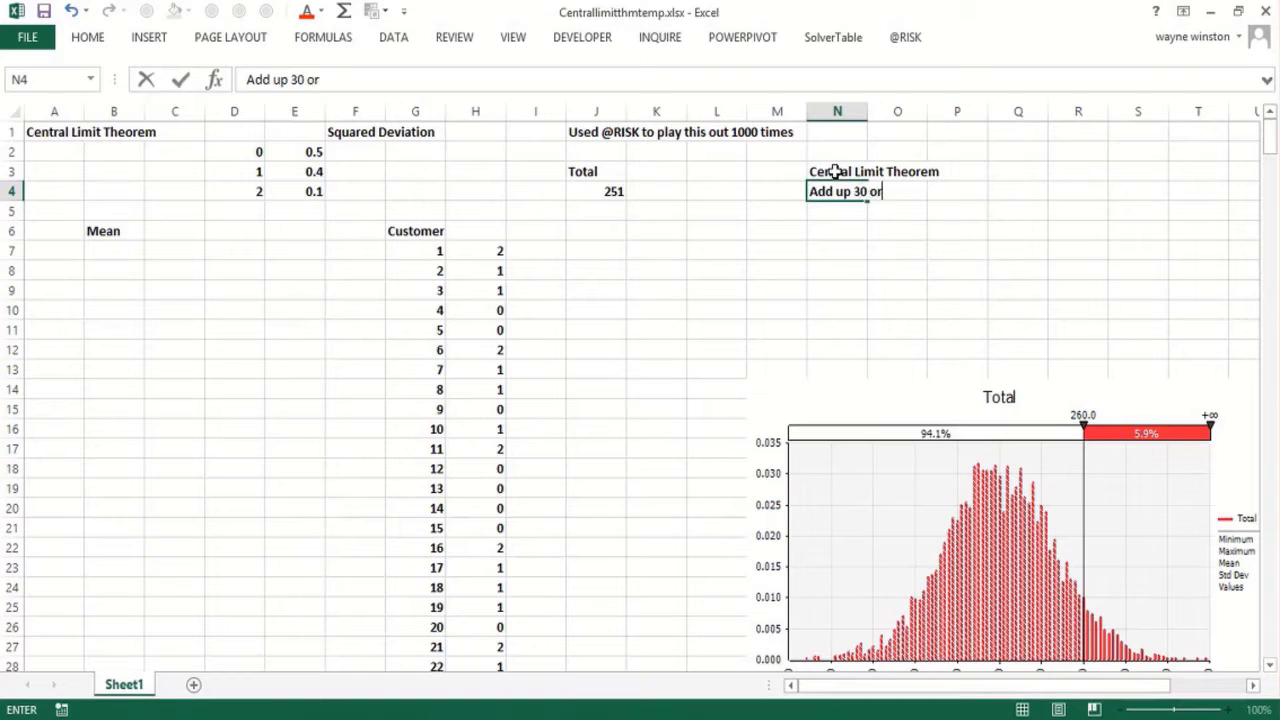
text( more independent)
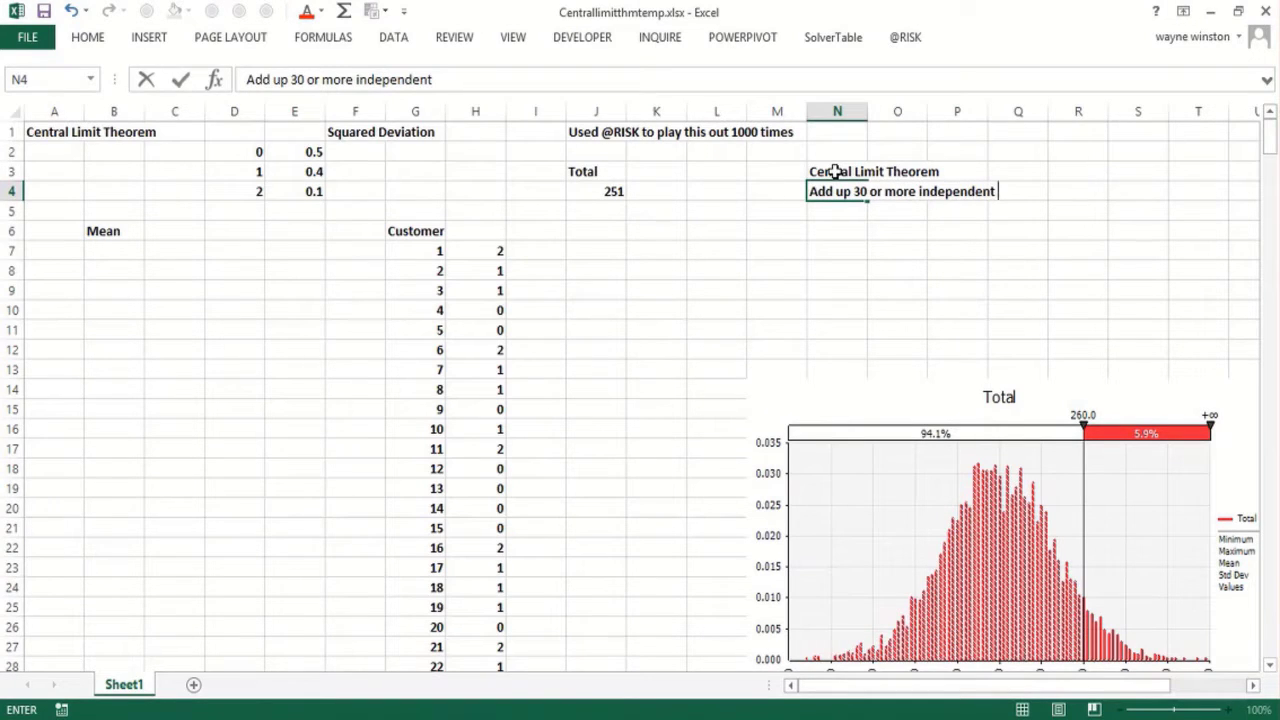
text( random )
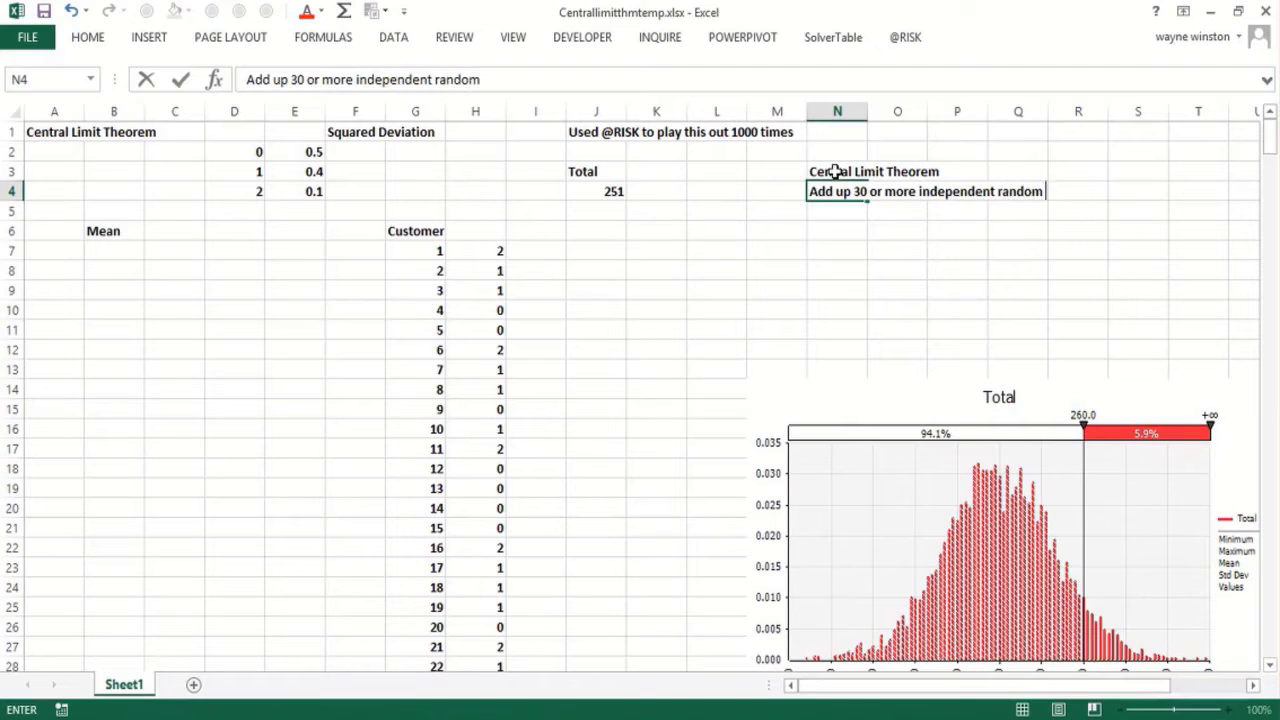
text(variable)
key(BackSpace)
key(BackSpace)
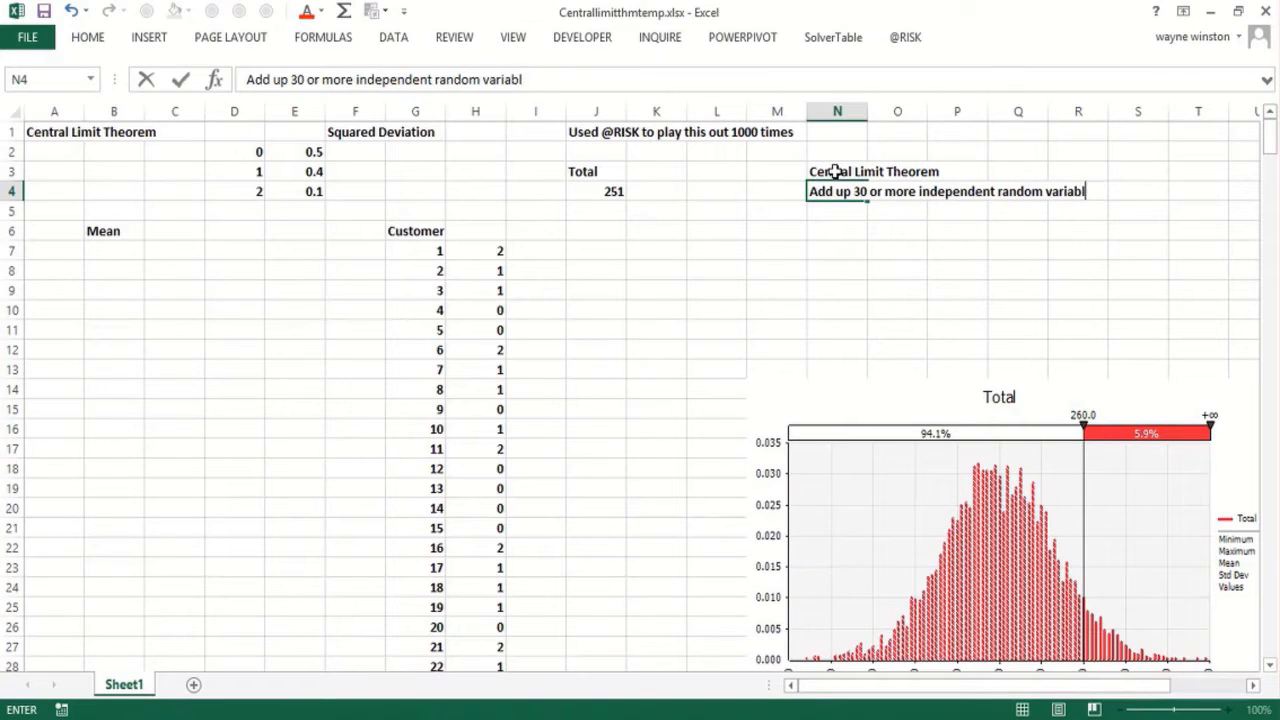
text(les)
key(Return)
Continue the explanation in cell N5 with "the sum will be normal even if"
text(the )
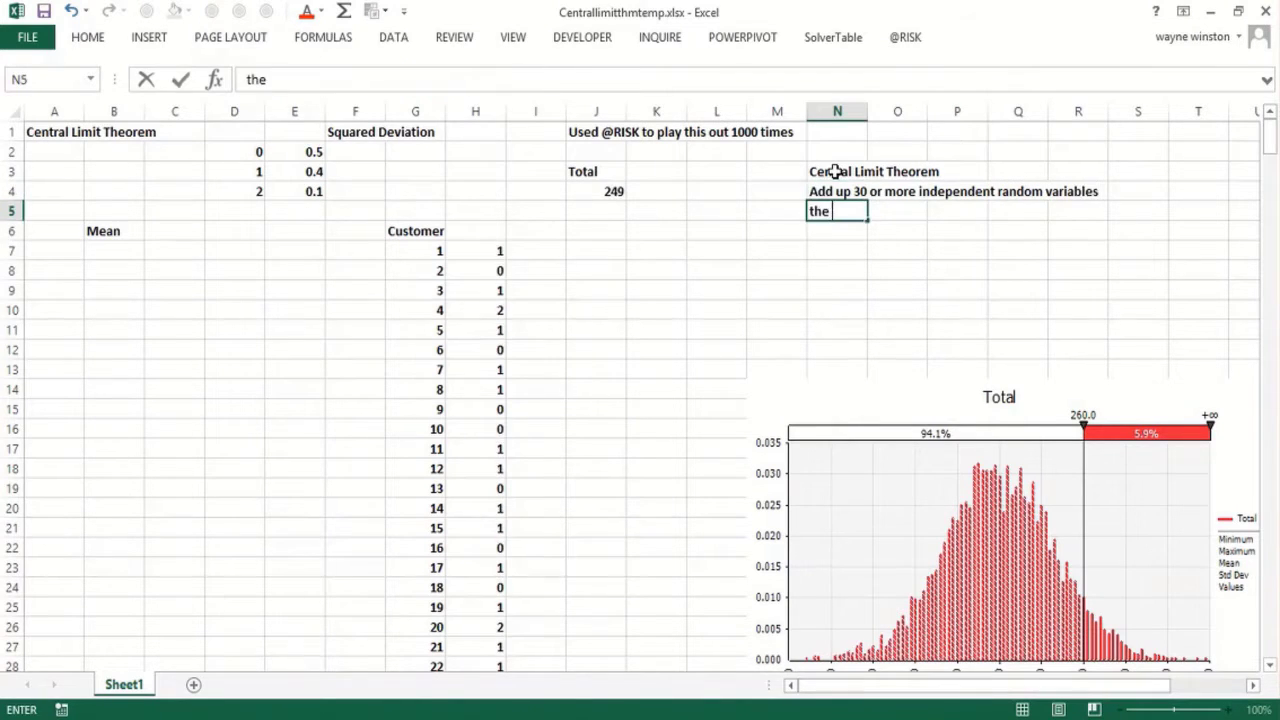
text(sum will )
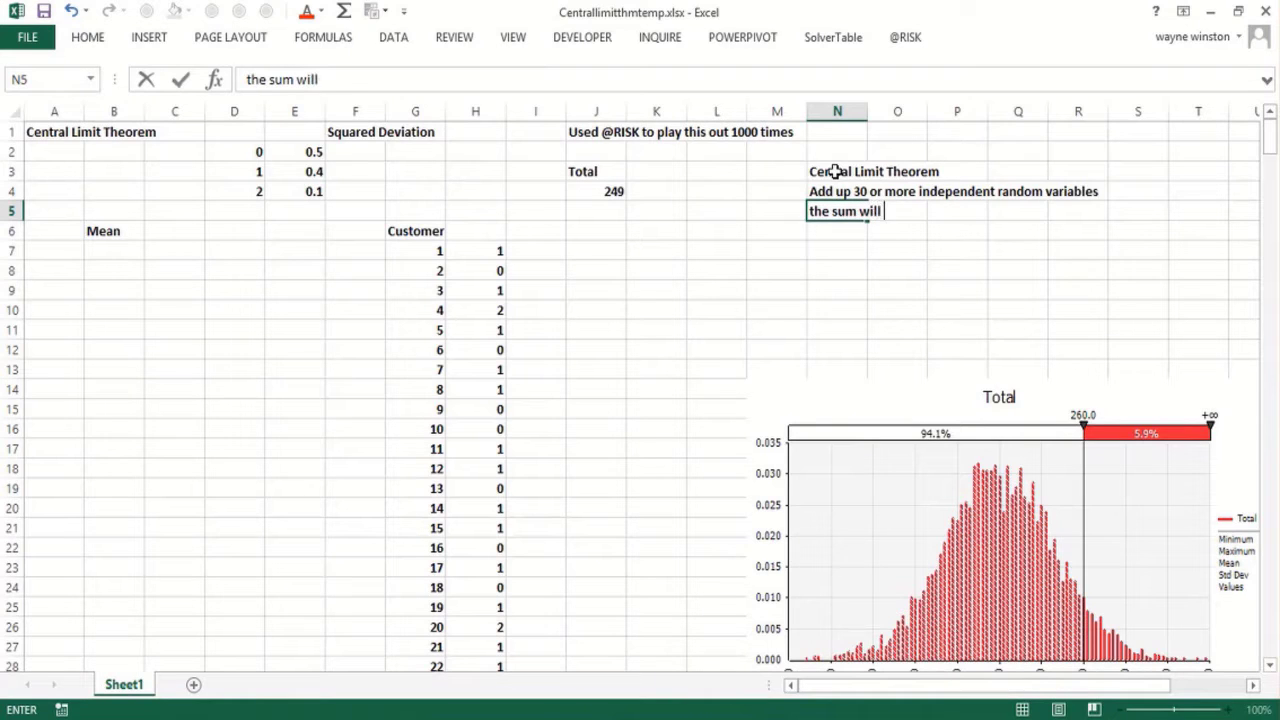
text(be normal even if)
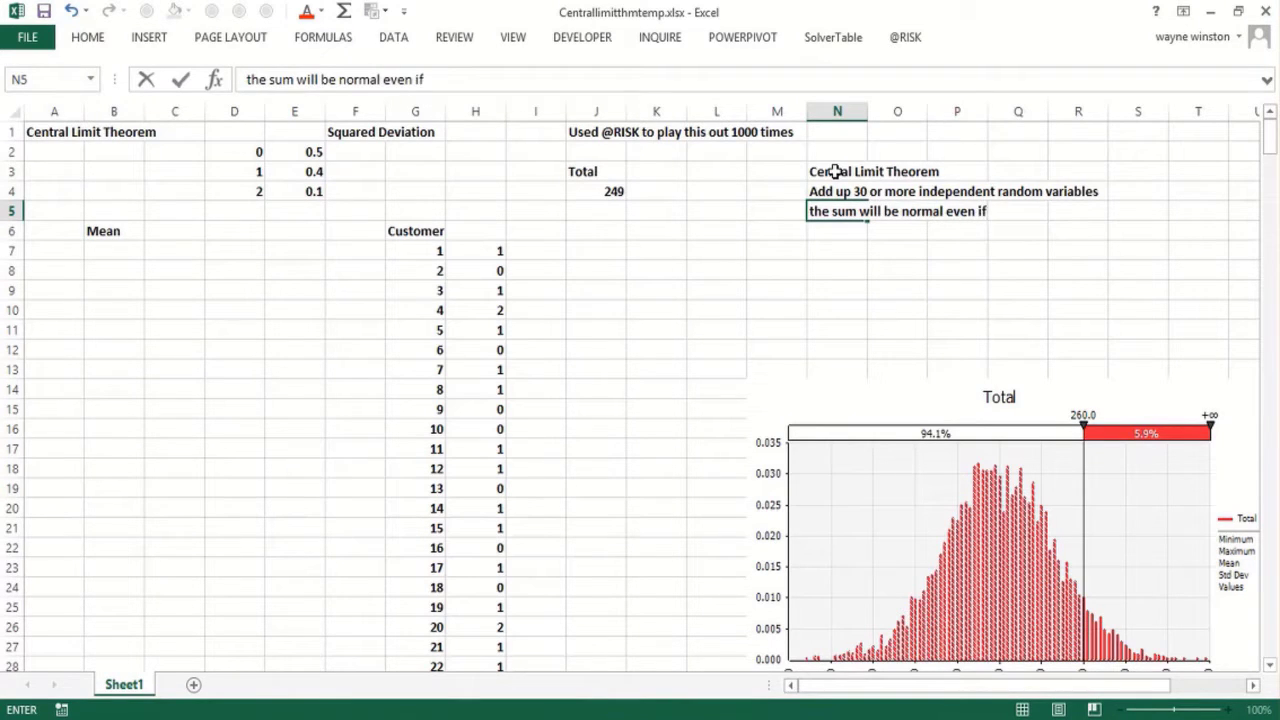
key(Return)
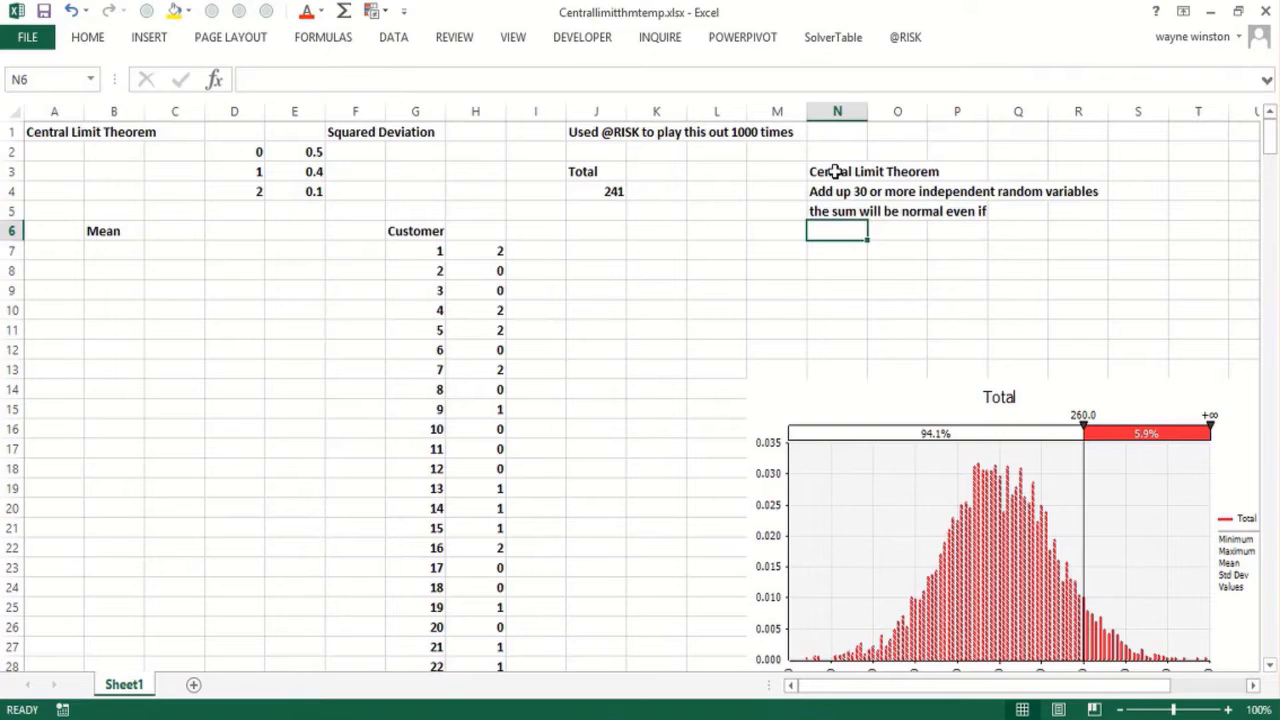
Complete the theorem statement in cell N6 with "the individual random variables are not normal."
text(the indi)
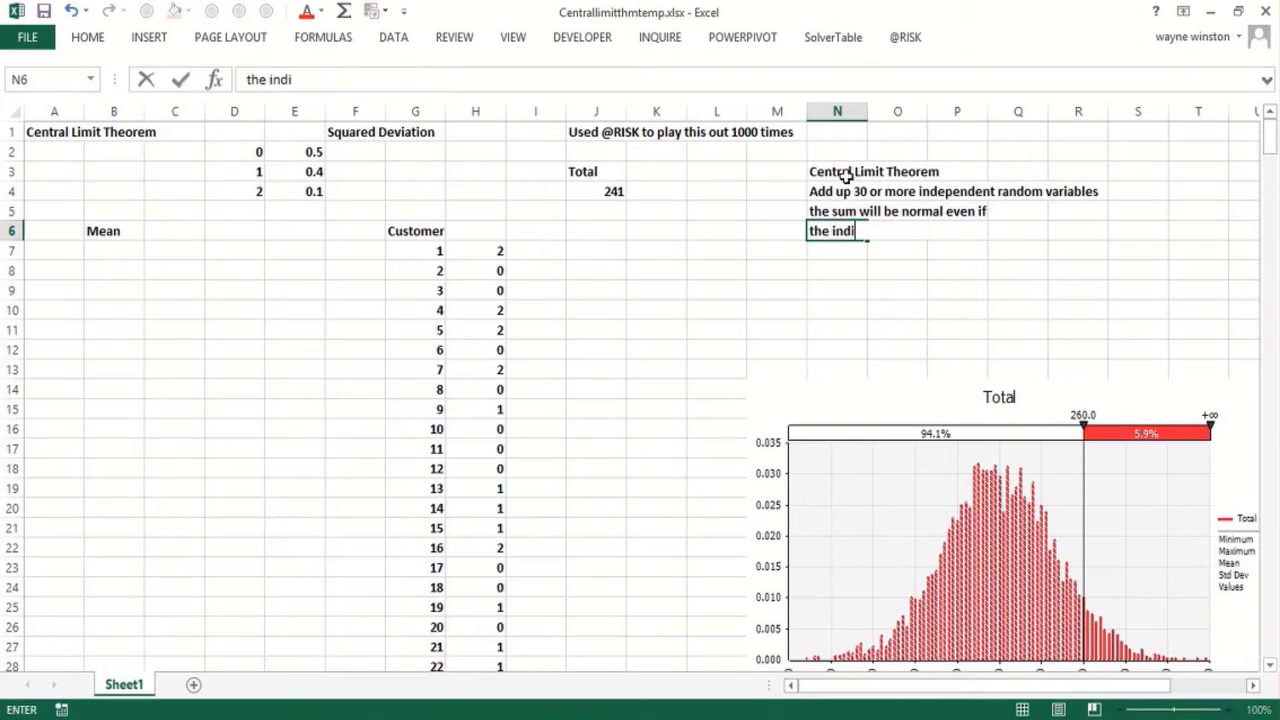
text(vidual random variablk)
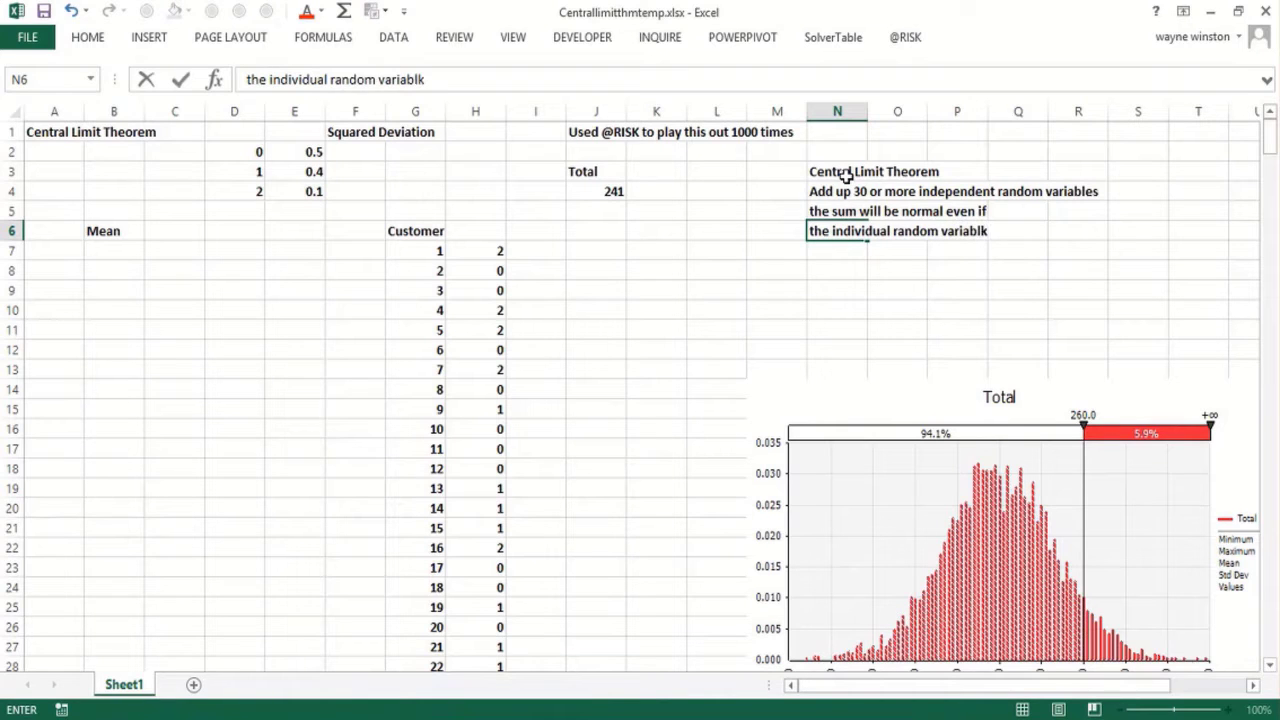
key(BackSpace)
text(es are not norma)
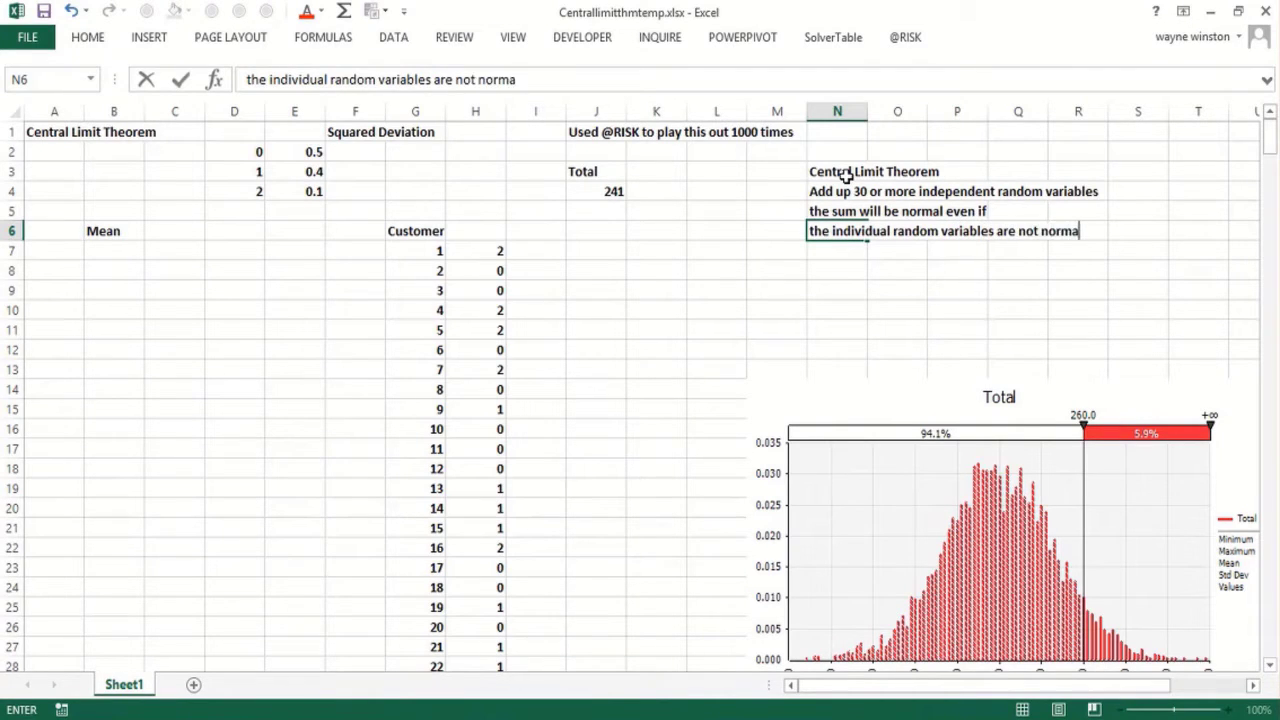
text(l.)
key(Return)
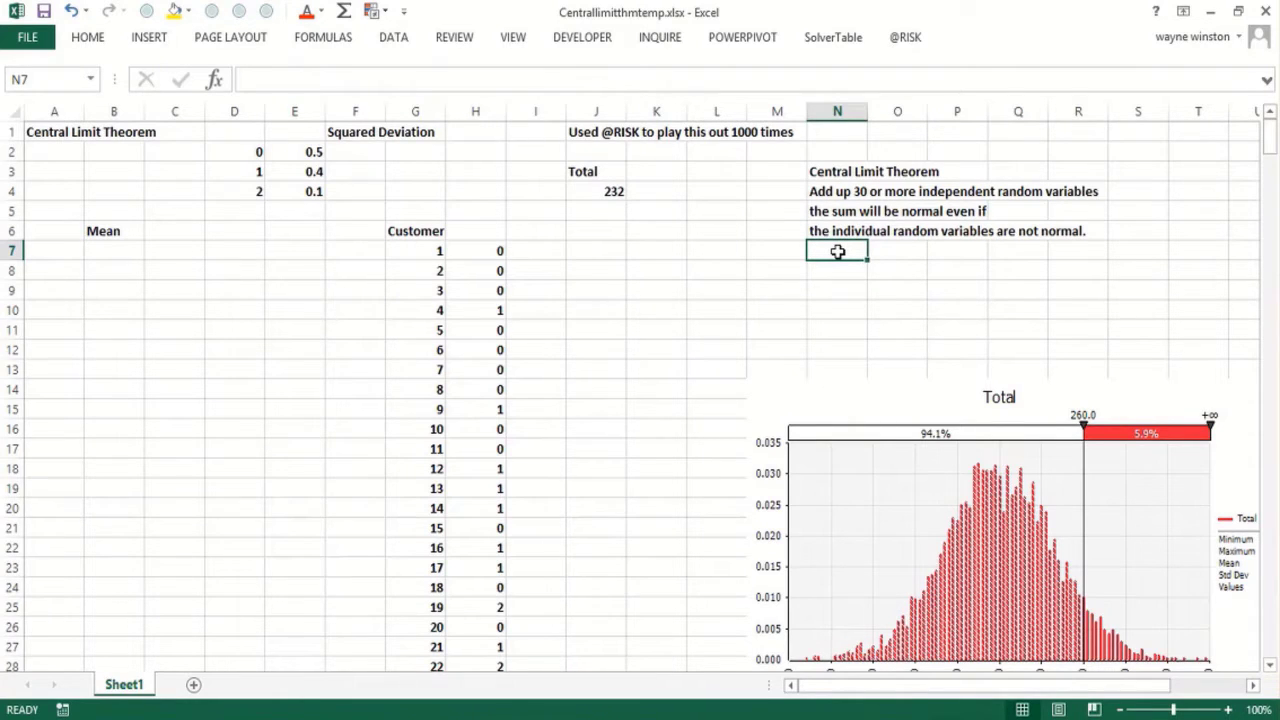
click(782, 295)
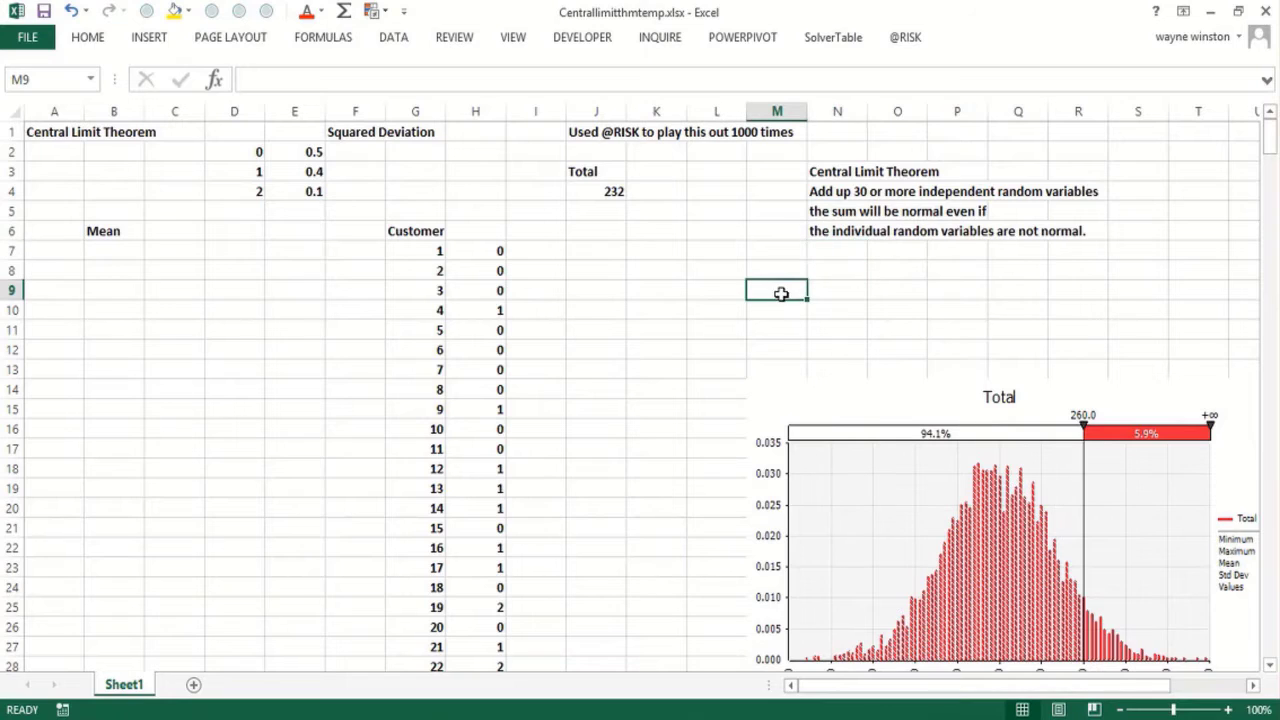
click(775, 271)
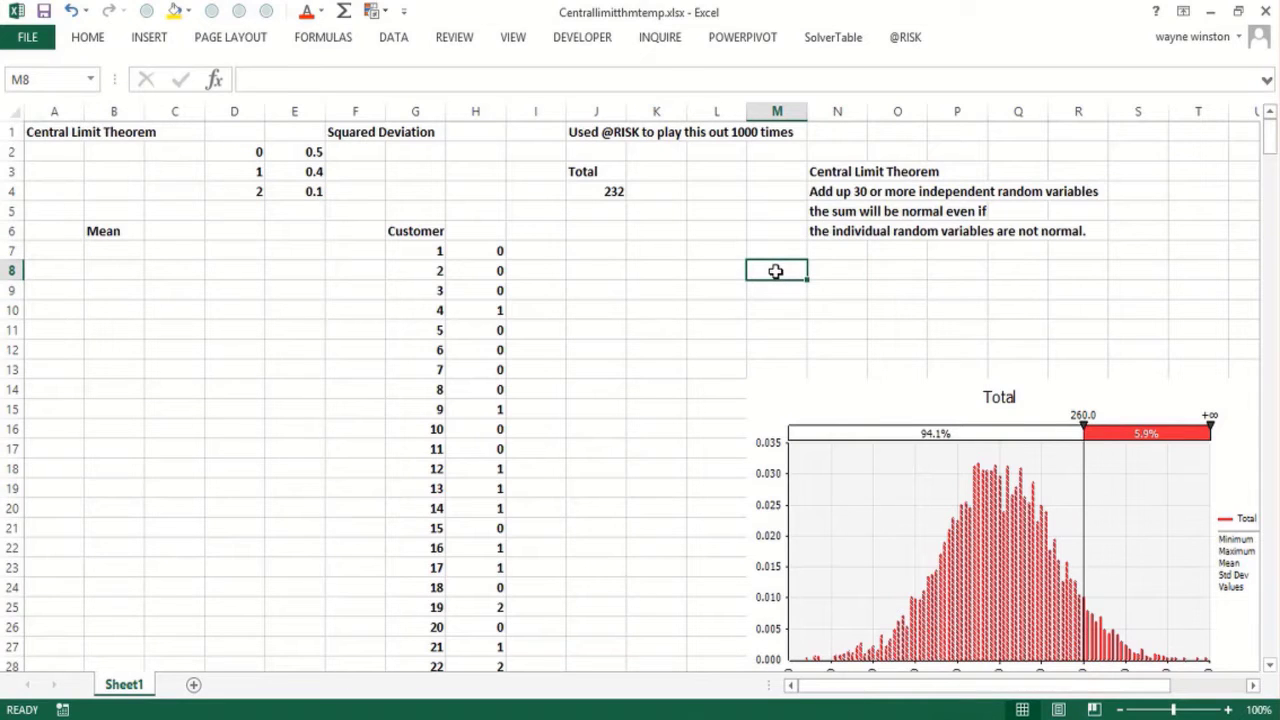
text(Mean ofd)
key(BackSpace)
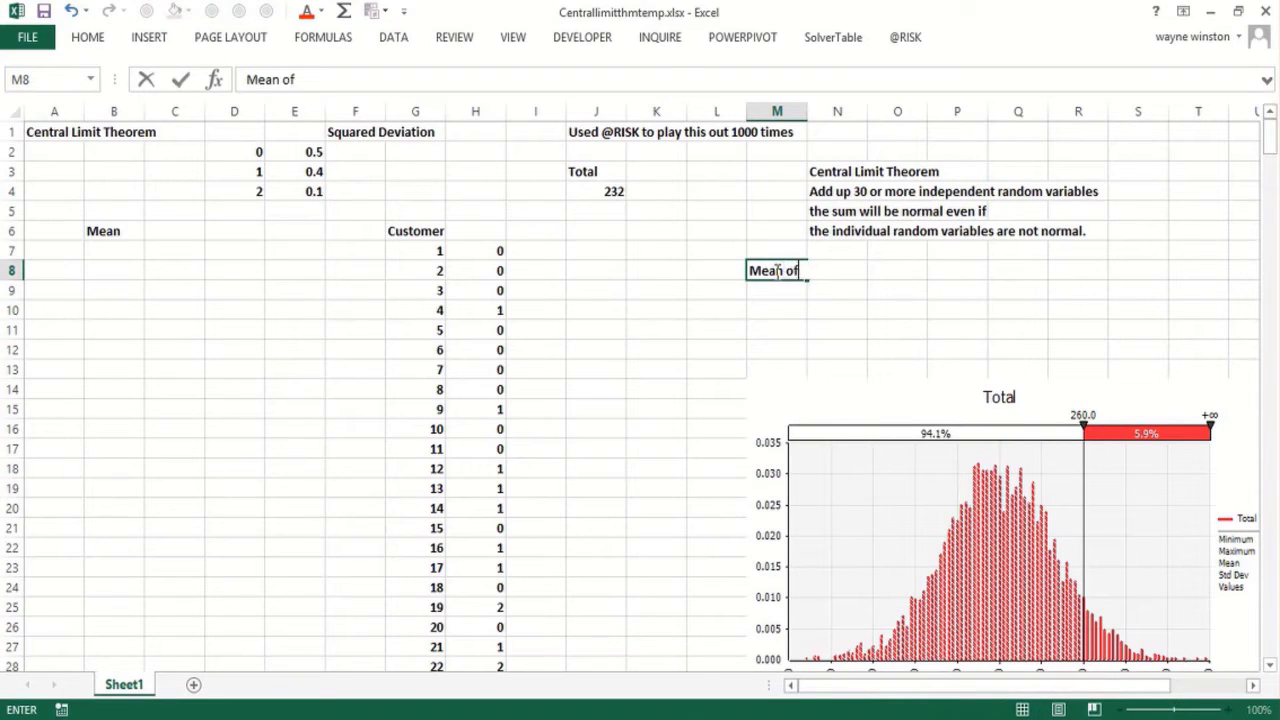
key(BackSpace)
key(BackSpace)
key(BackSpace)
key(BackSpace)
key(BackSpace)
key(BackSpace)
key(BackSpace)
text(Expe)
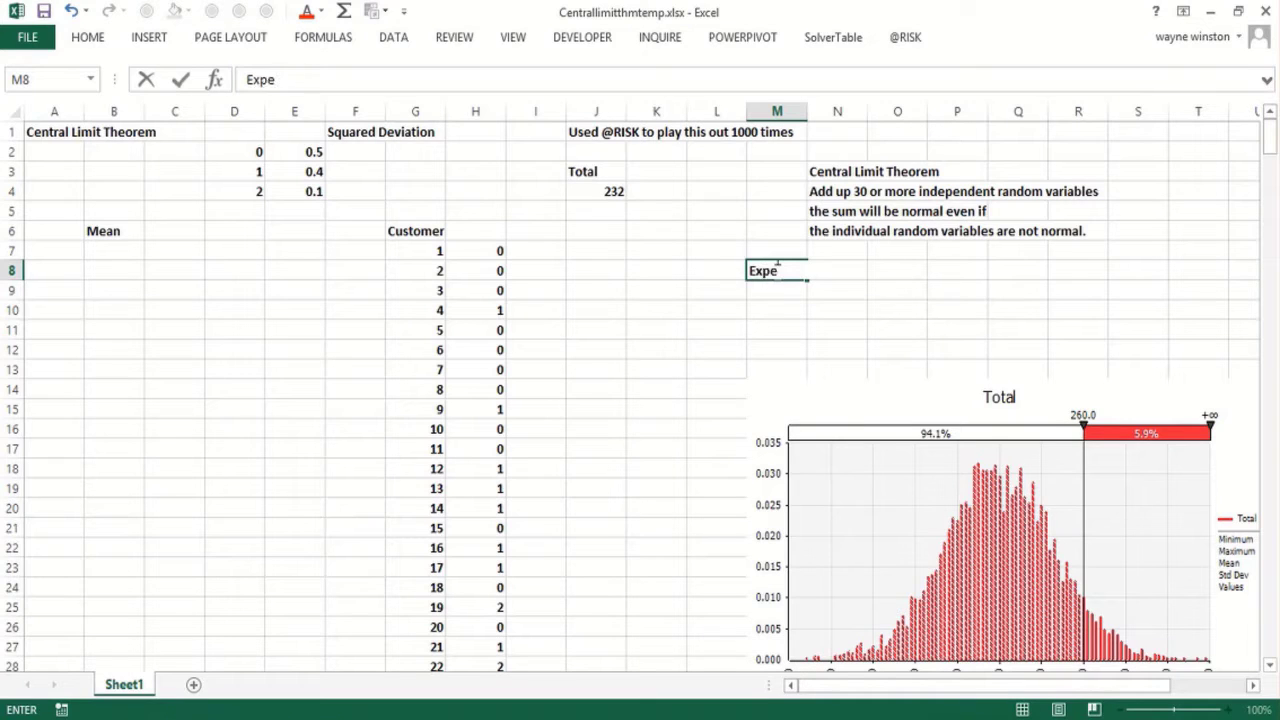
text(cted Value o)
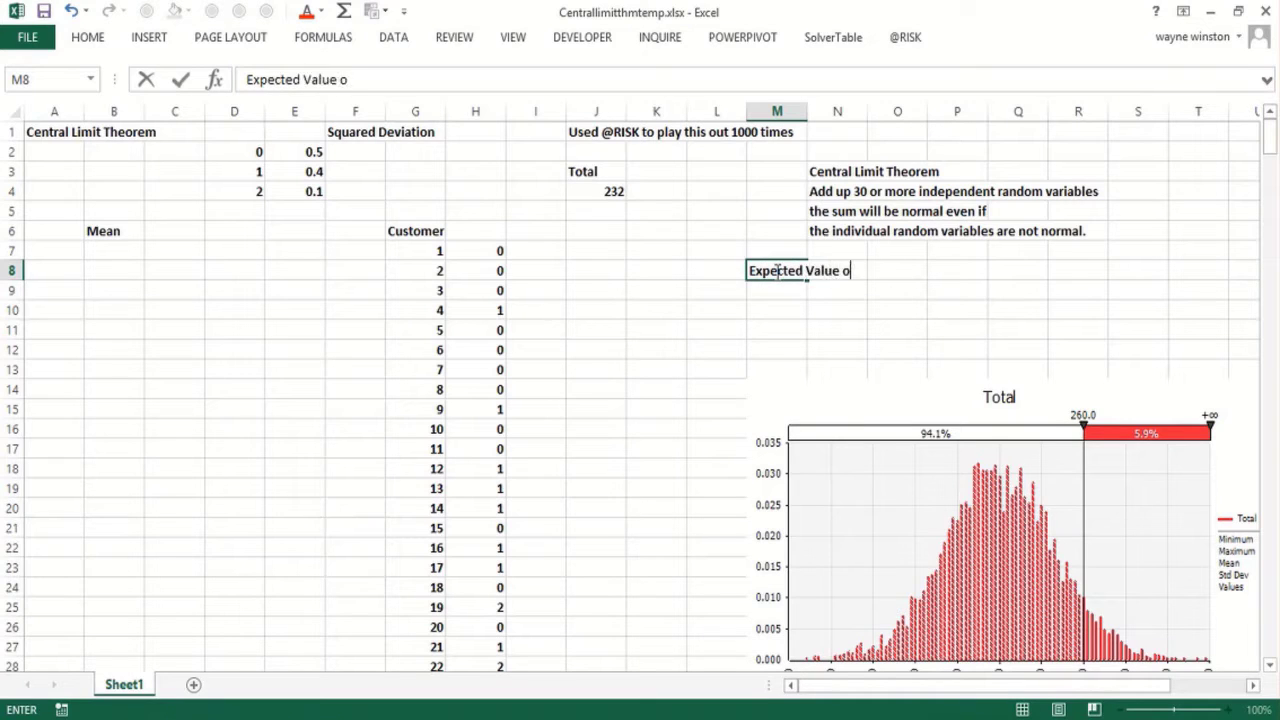
text(f yt)
key(BackSpace)
key(BackSpace)
key(BackSpace)
key(BackSpace)
key(BackSpace)
key(BackSpace)
key(BackSpace)
key(BackSpace)
key(BackSpace)
key(BackSpace)
key(BackSpace)
key(BackSpace)
key(BackSpace)
key(BackSpace)
key(BackSpace)
key(BackSpace)
key(BackSpace)
key(BackSpace)
key(BackSpace)
key(BackSpace)
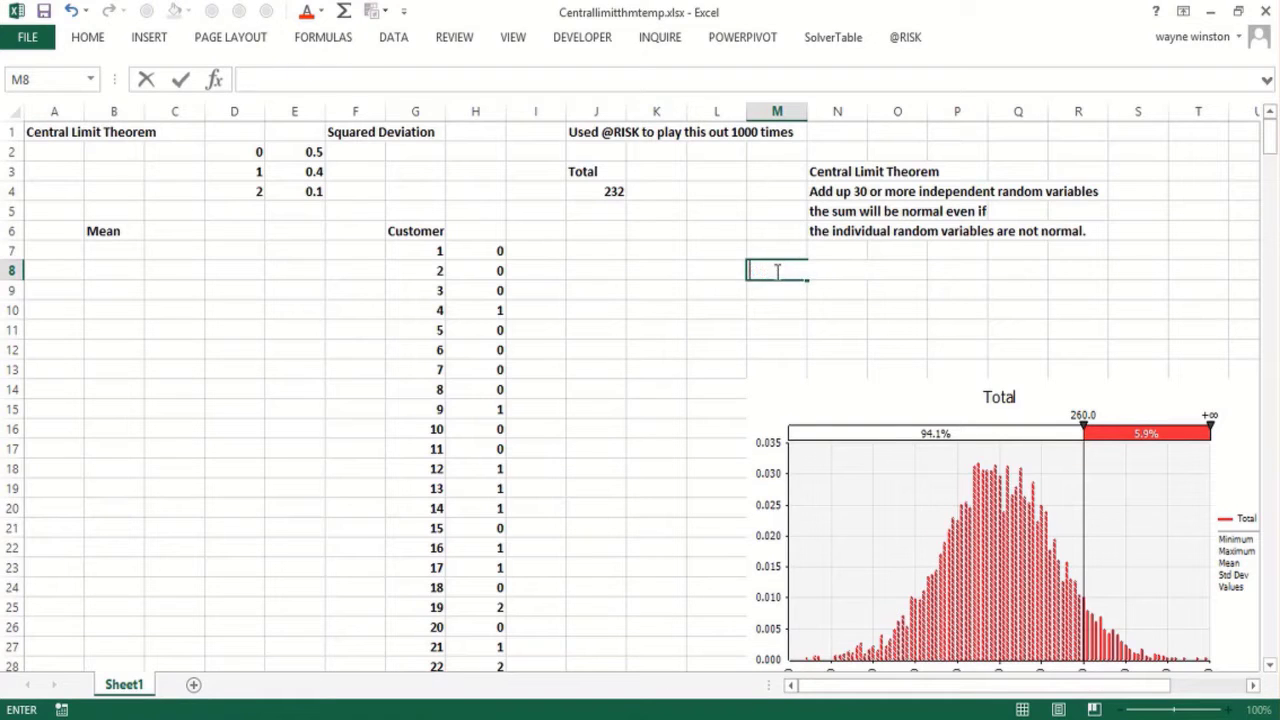
Enter "Random variables X1 X2 Xn" in cell M8
text(Random)
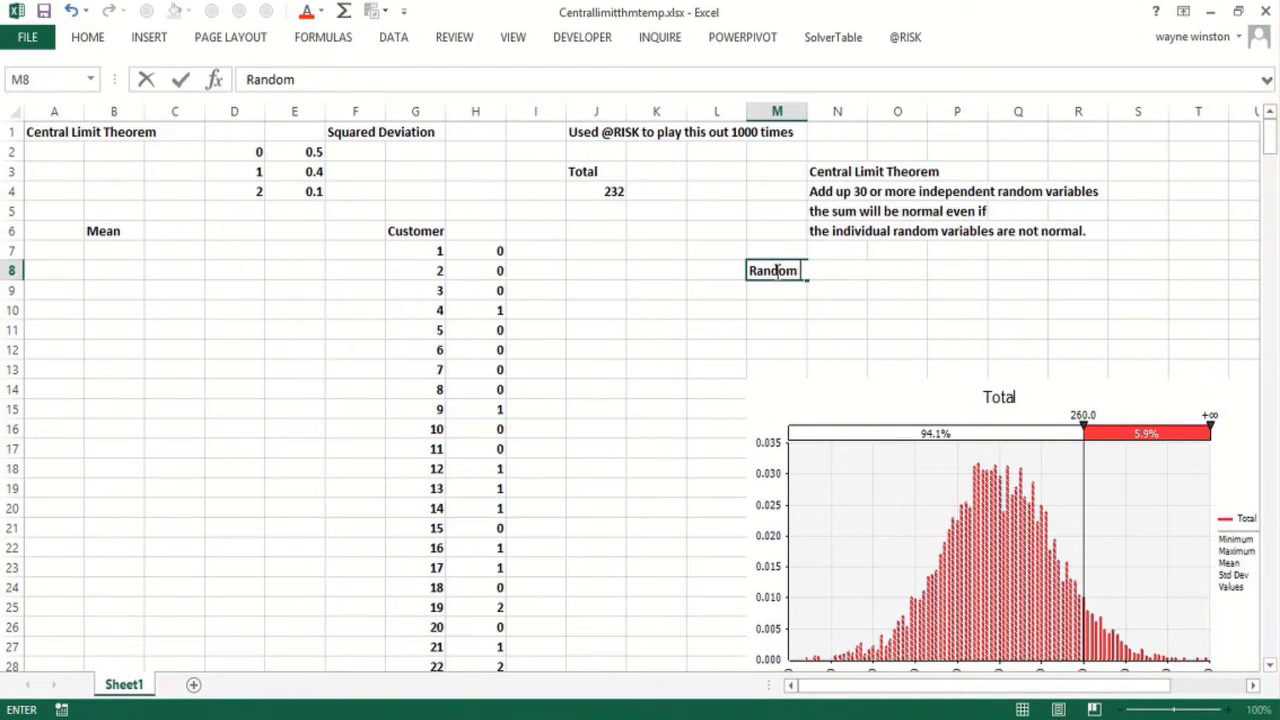
text( variable)
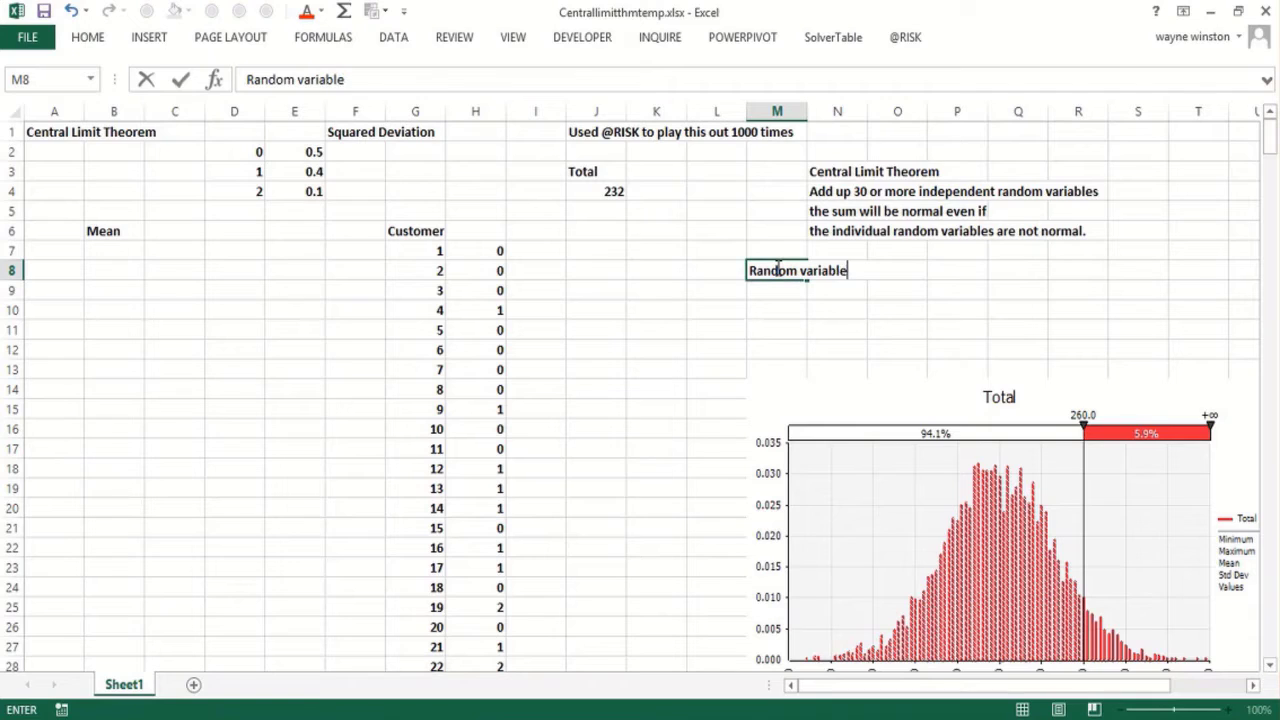
text(s X1 X2 Xn)
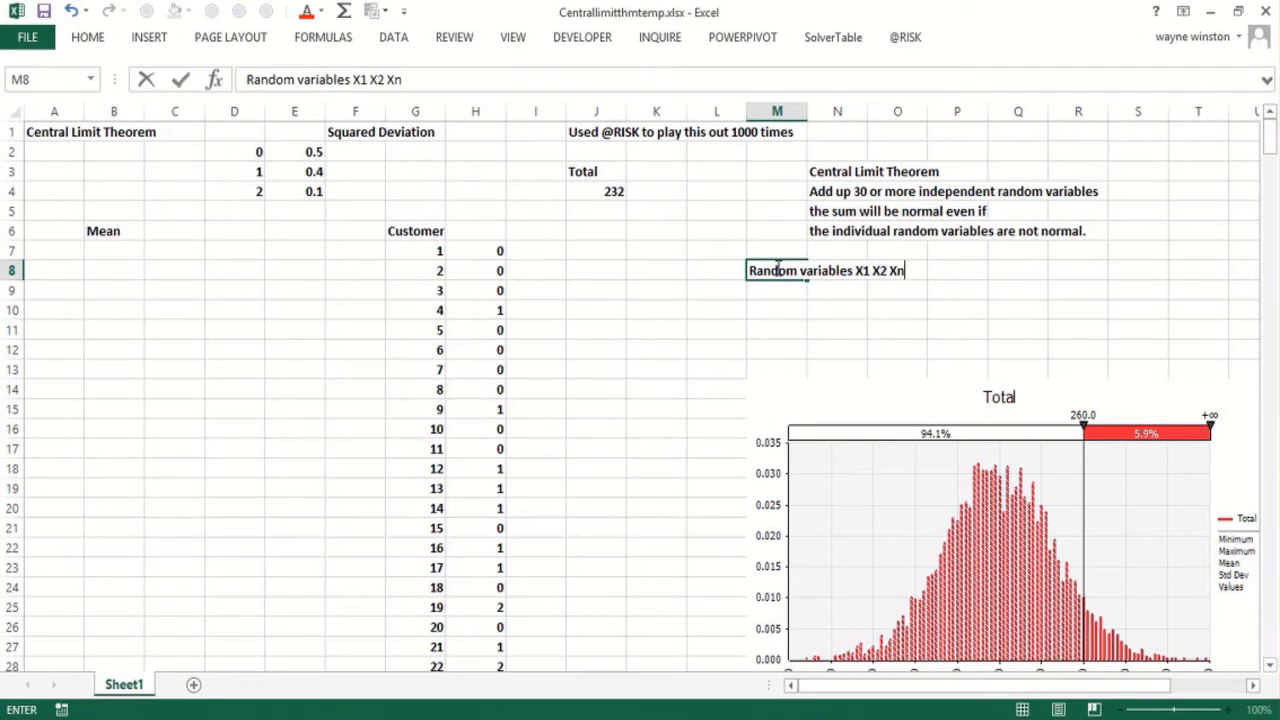
key(Return)
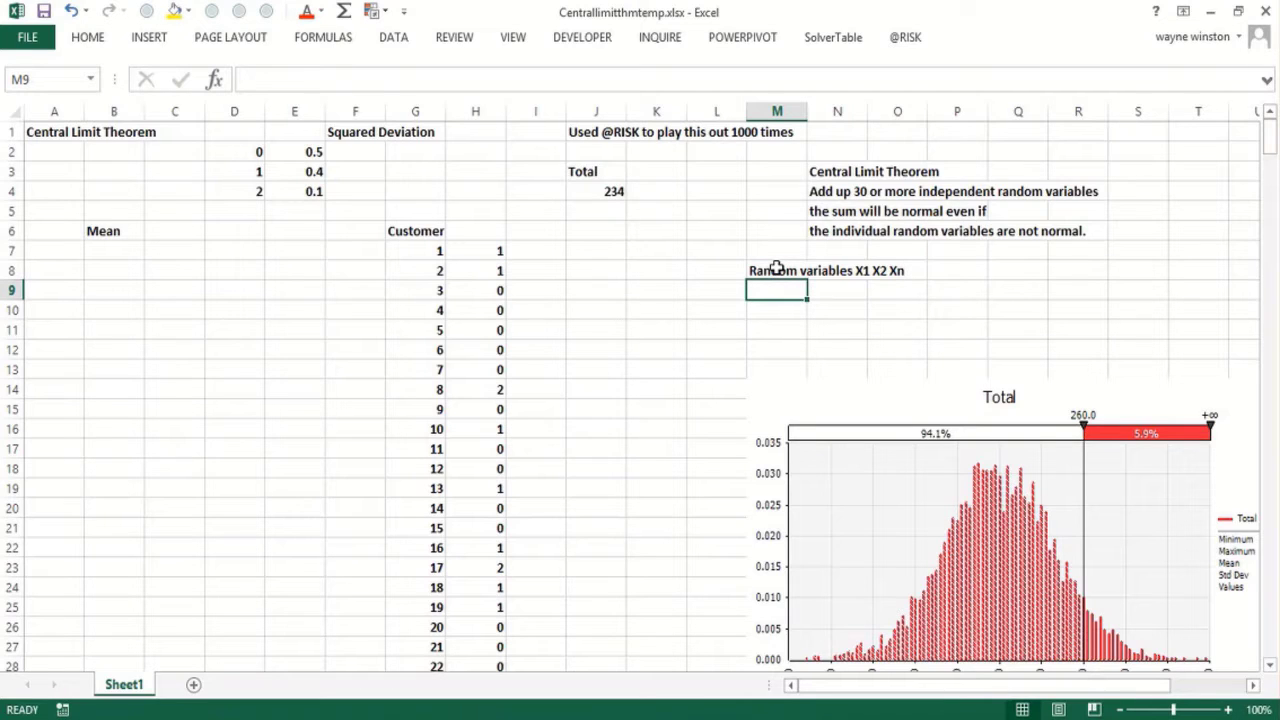
Enter the line "Excpected Value of X1+X2+...Xn" in cell M9, below the random variables line
text(Excpected v)
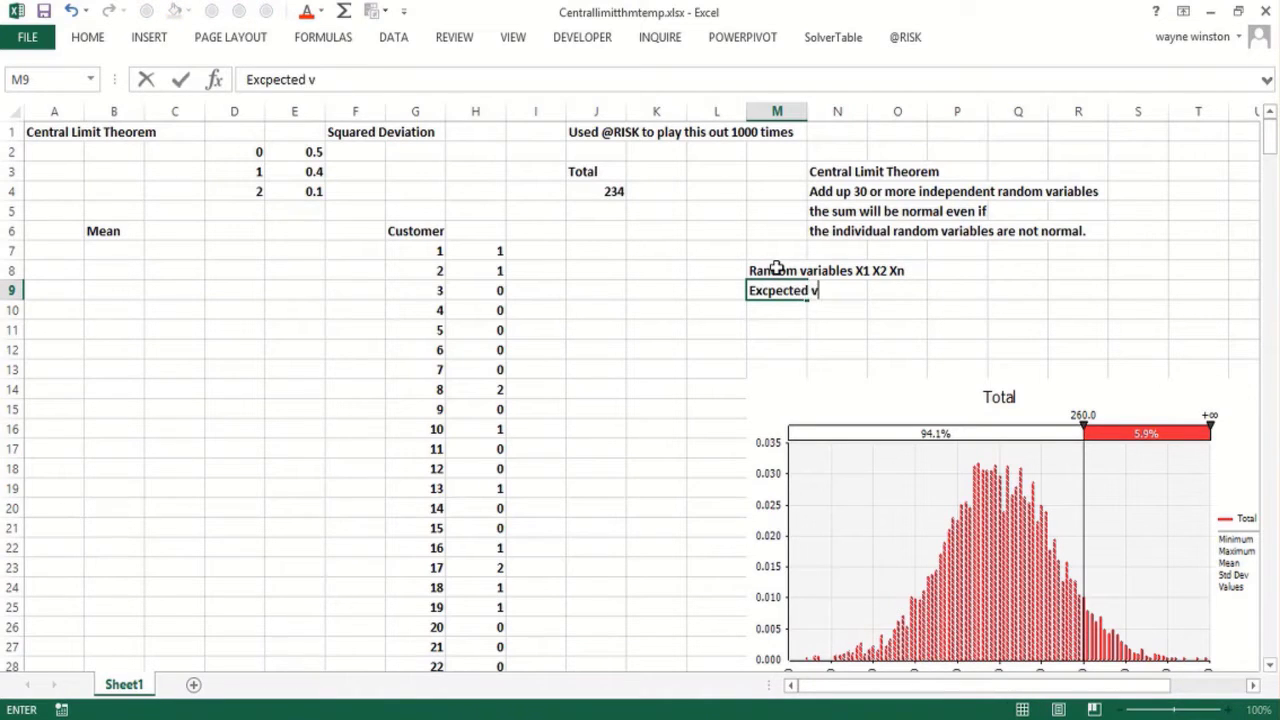
key(BackSpace)
text(Value o)
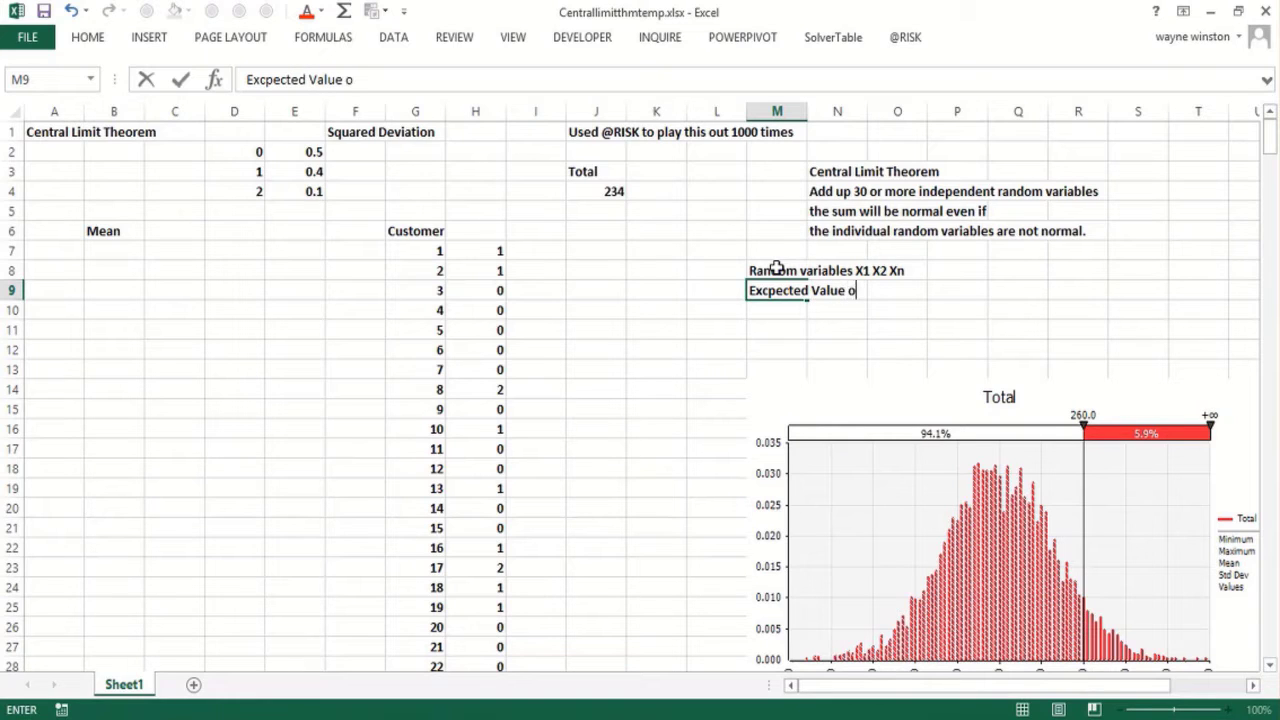
text(f X1+X2+...)
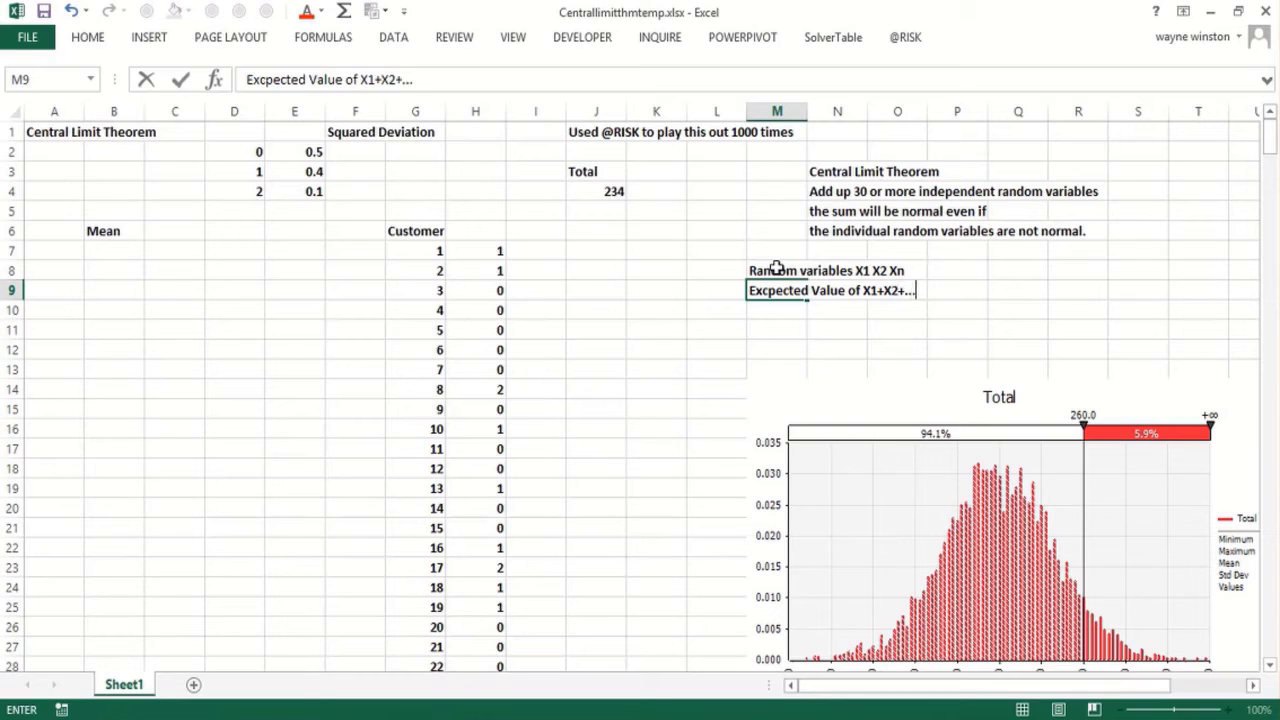
text(Xn)
key(Return)
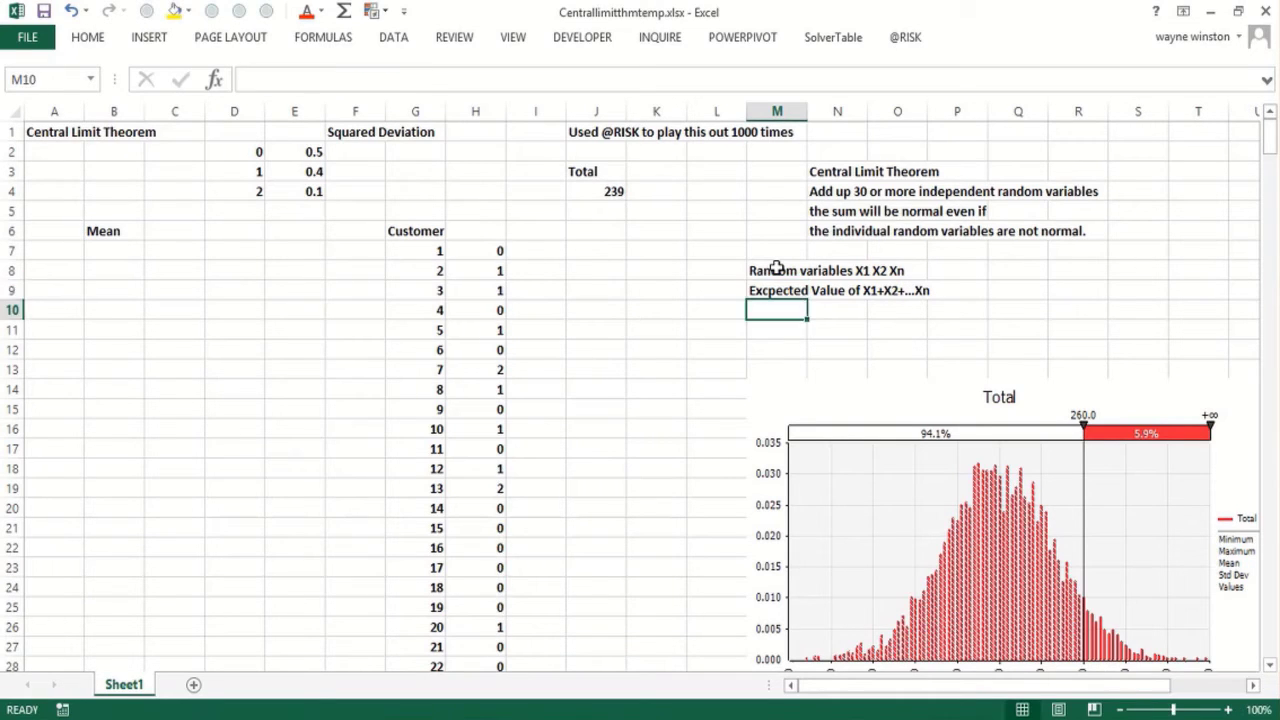
Correct the misspelled first word in cell M9 to "Expected"
key(Up)
key(F2)
key(Left)
key(Left)
key(Left)
key(Left)
key(Left)
key(Left)
key(Left)
key(Left)
key(Left)
key(Left)
key(Left)
key(Left)
key(Left)
key(Left)
key(Left)
key(Left)
key(Left)
key(Left)
key(Left)
key(Left)
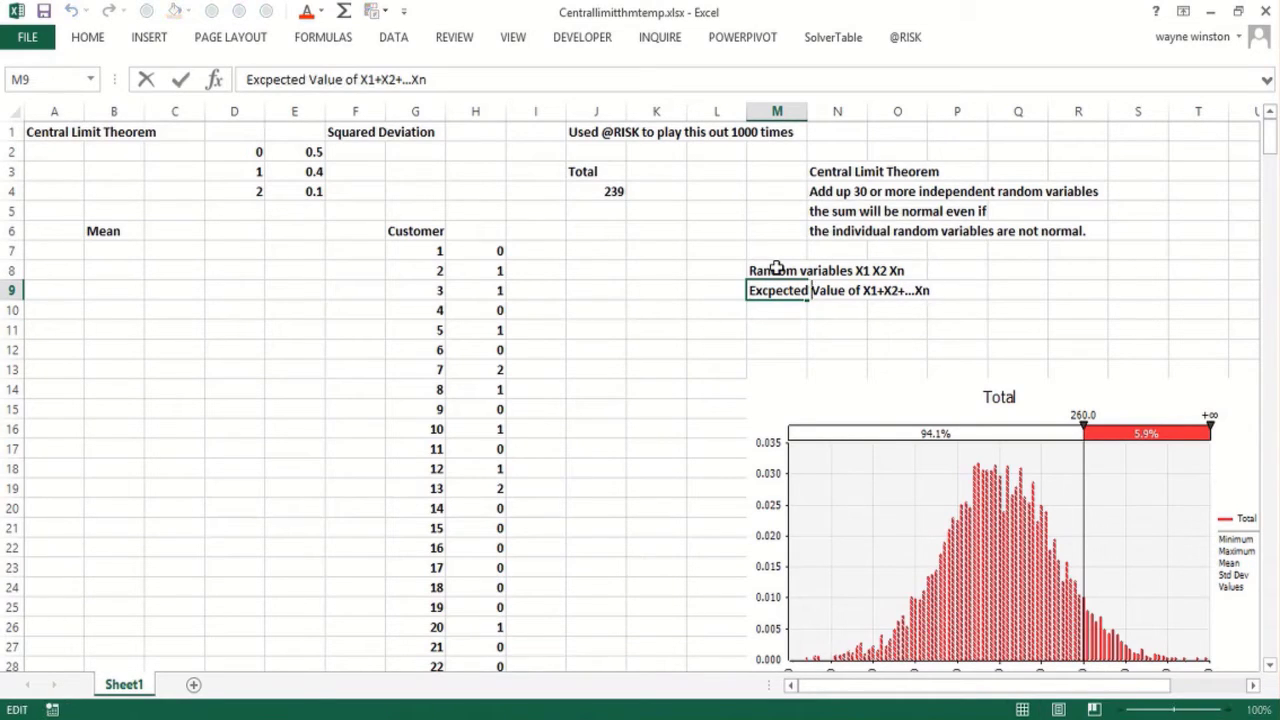
key(Left)
key(Left)
key(Left)
key(Delete)
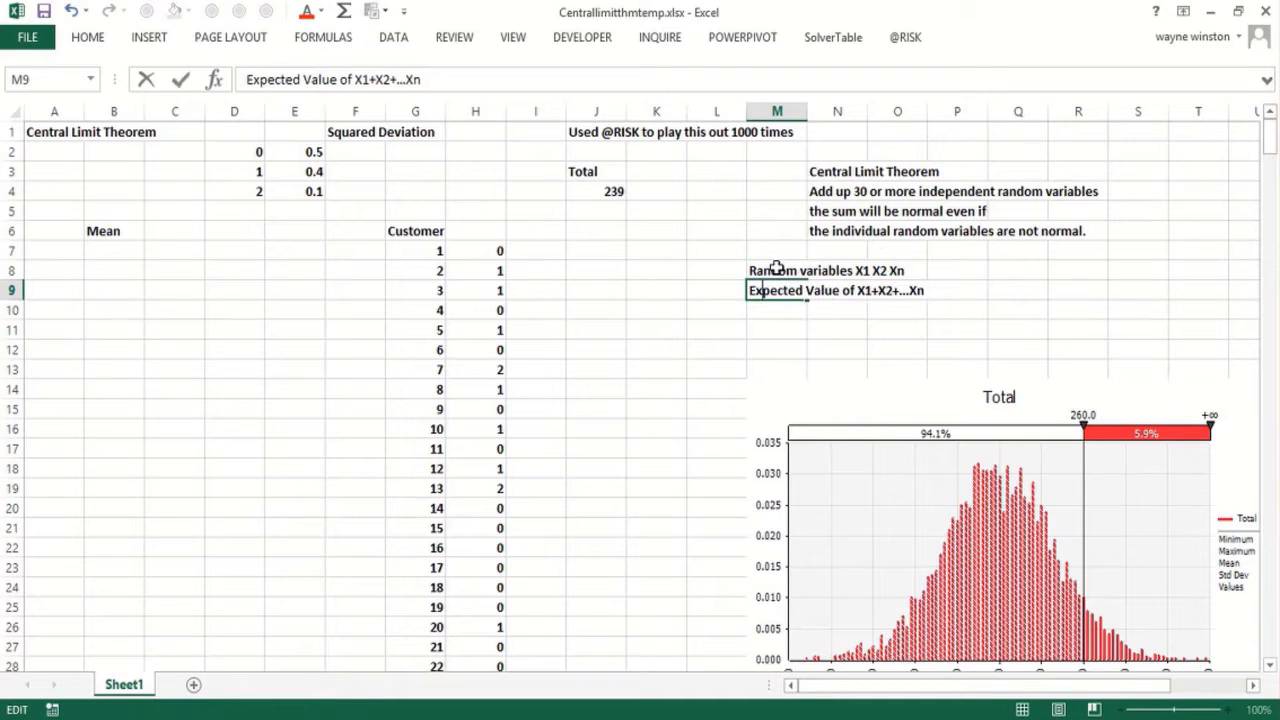
key(ctrl+Return)
Enter the rule "Add up E(X1) + E(X2+ ... E(Xn)" in cell M10, below the expected value line
key(Return)
text(A)
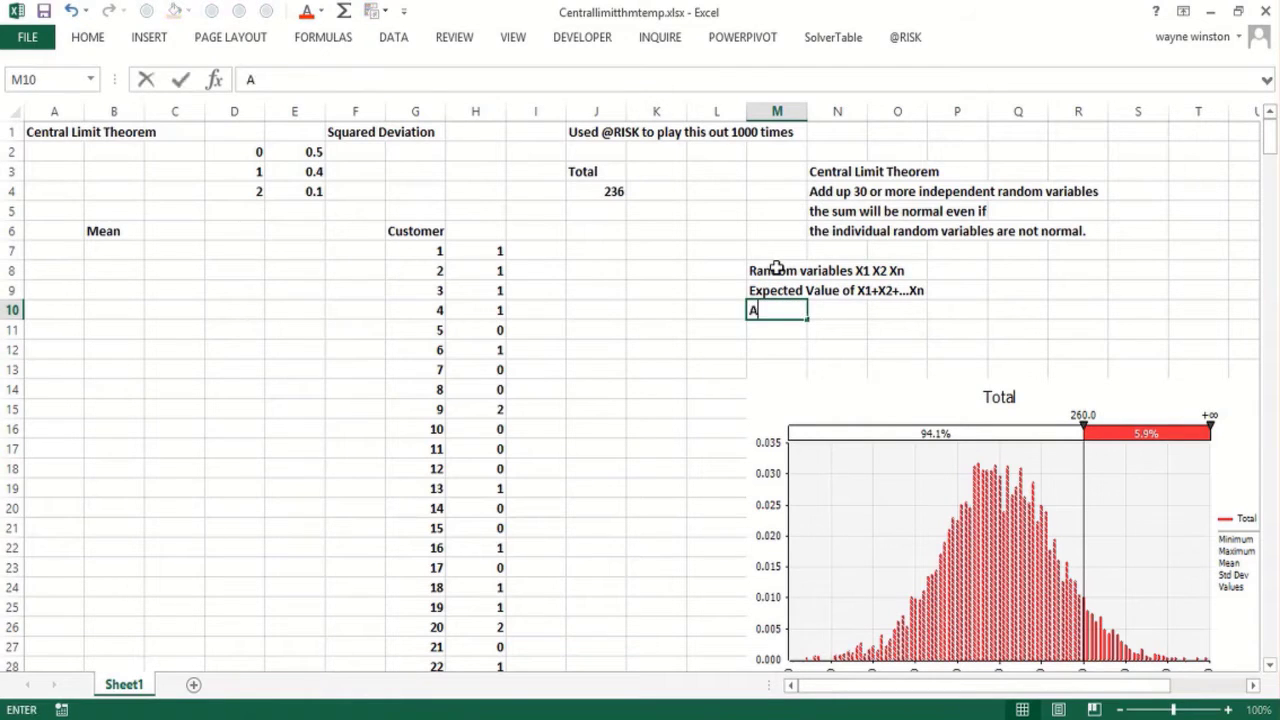
text(dd up E()
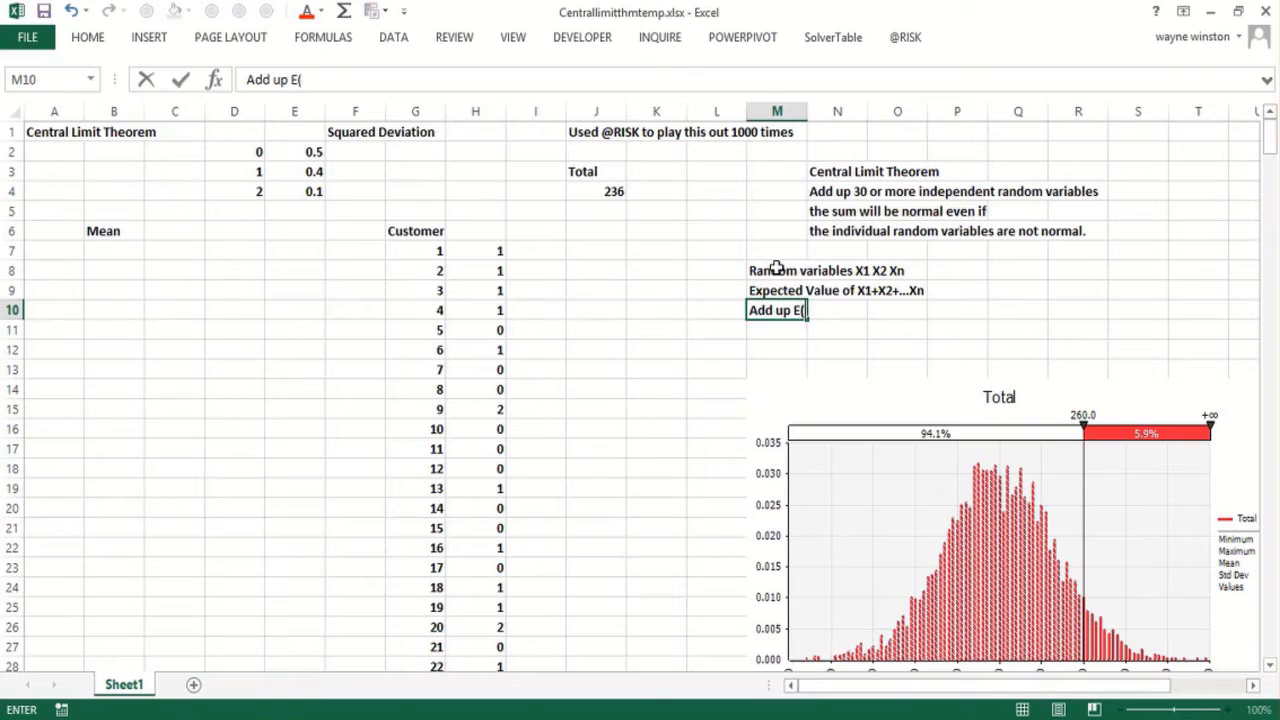
text(X1) + E(X2)
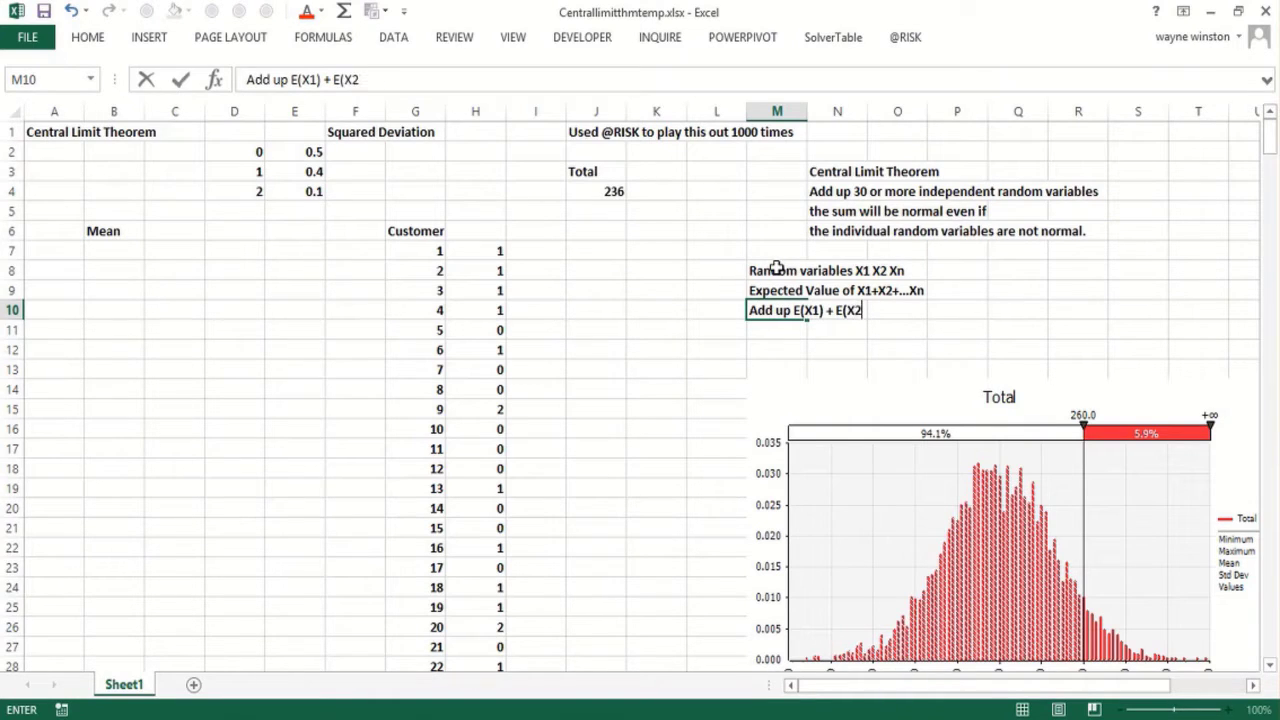
text(+ ... E(Xn))
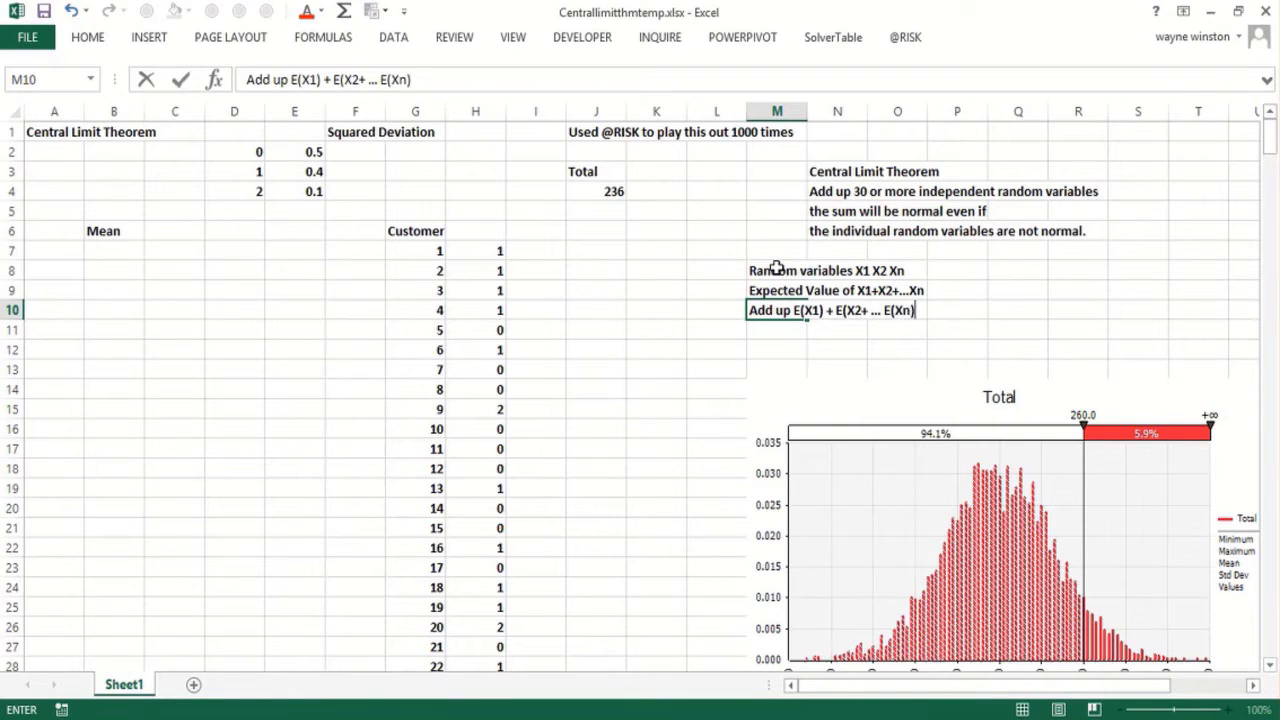
key(Return)
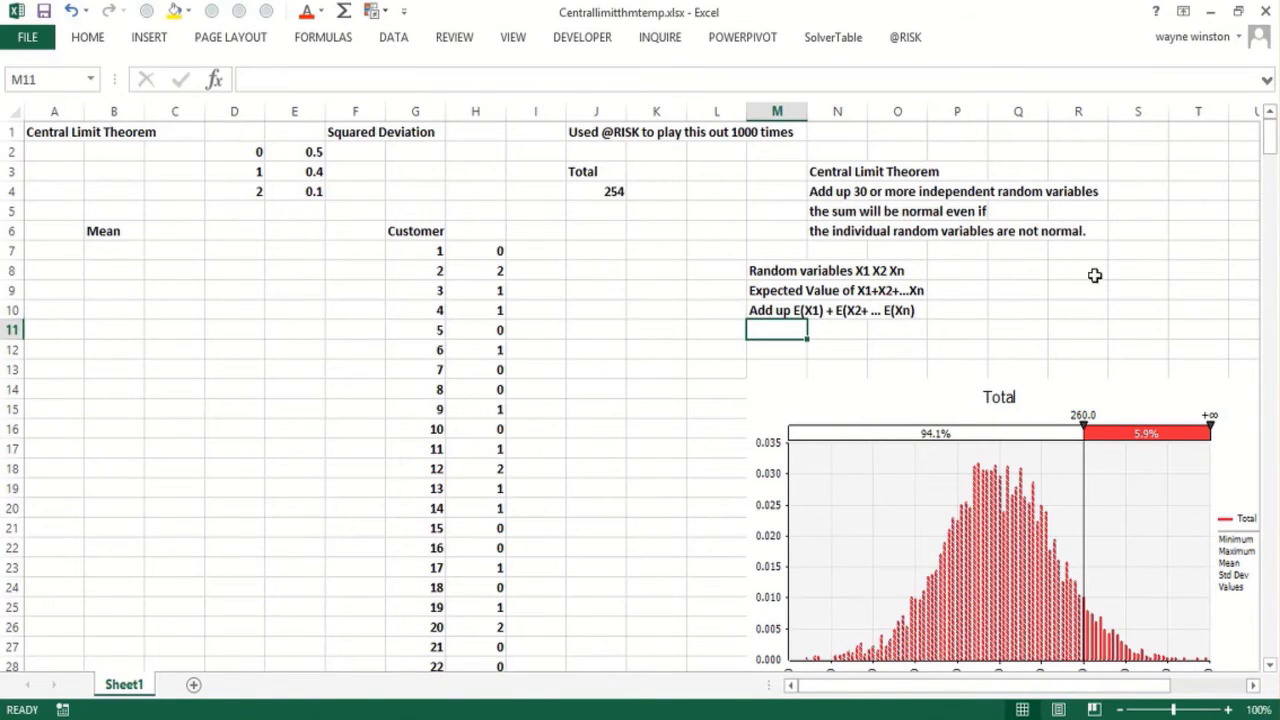
Enter the independence condition as "If random variables" in cell Q8 and "are indpeendent" in cell Q9
double_click(1003, 269)
text(If)
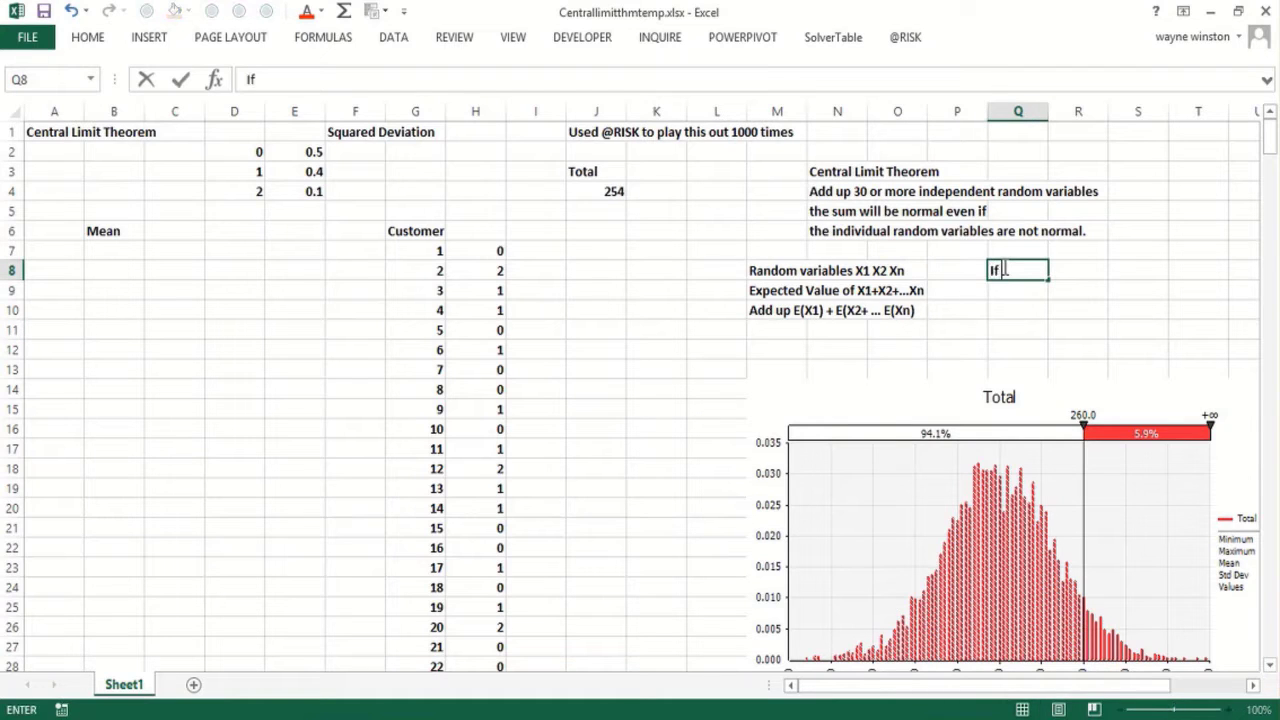
text( random variables)
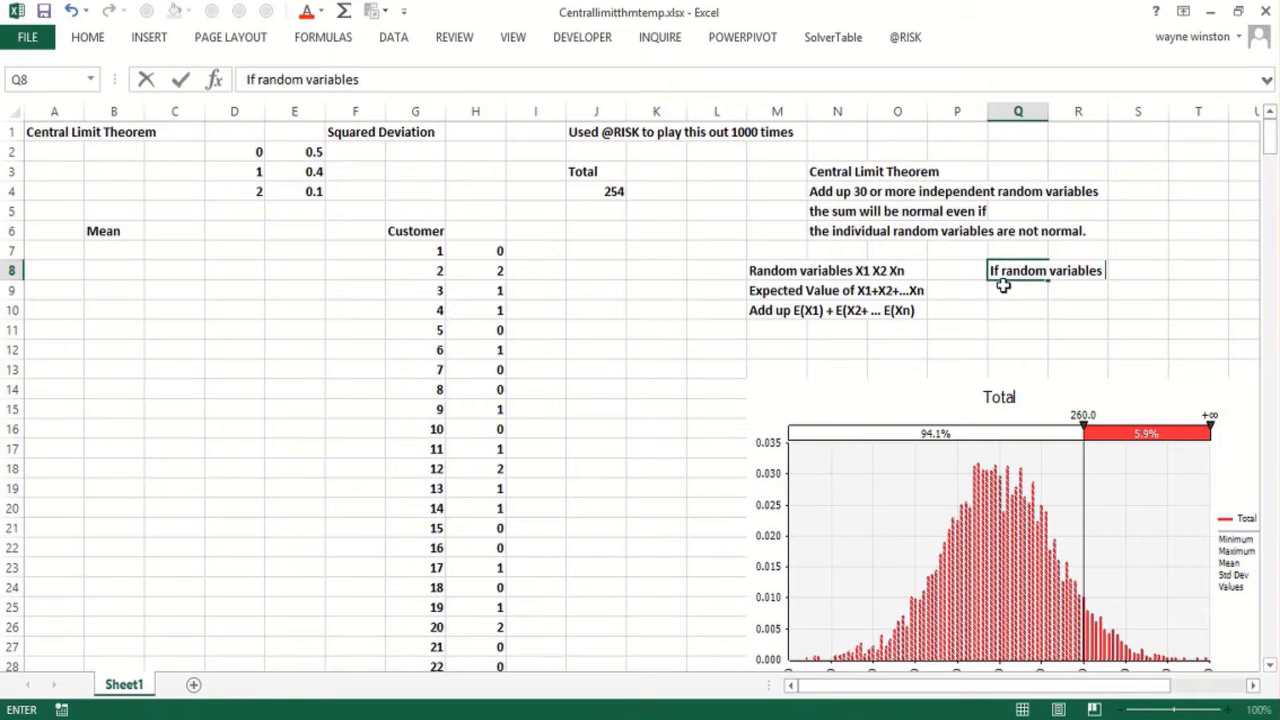
key(Return)
text(are indpeendent)
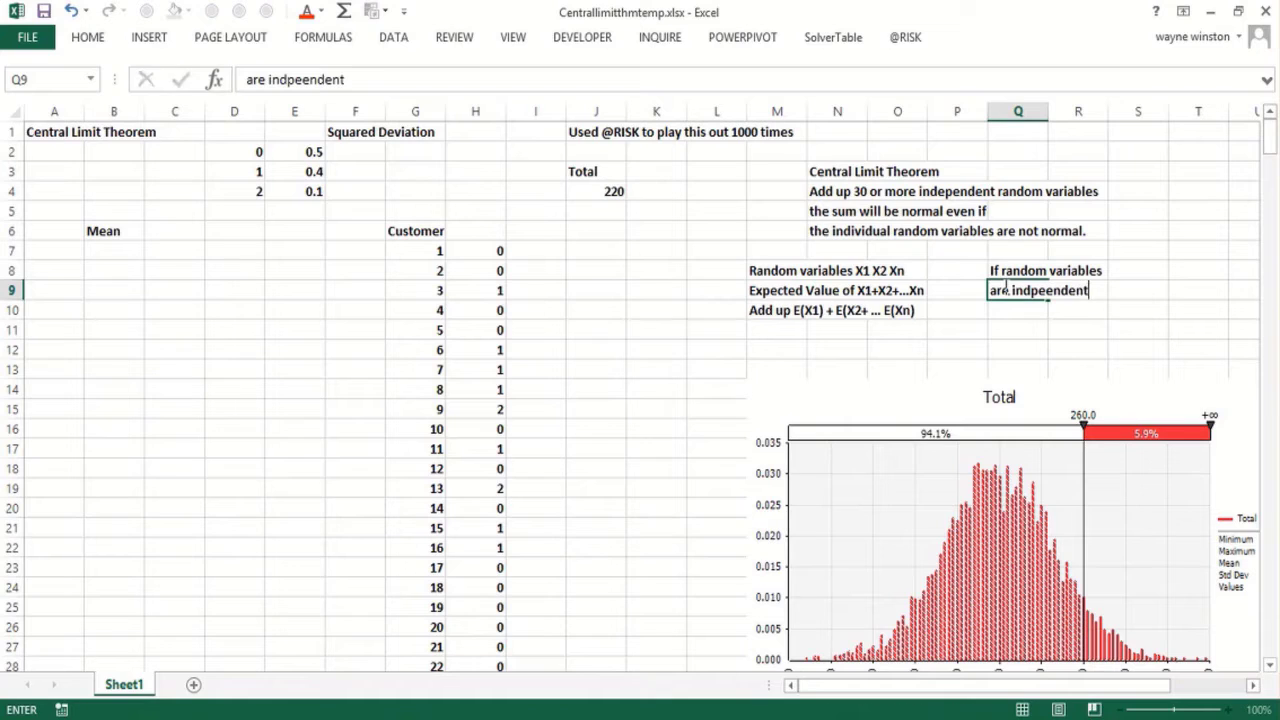
key(Return)
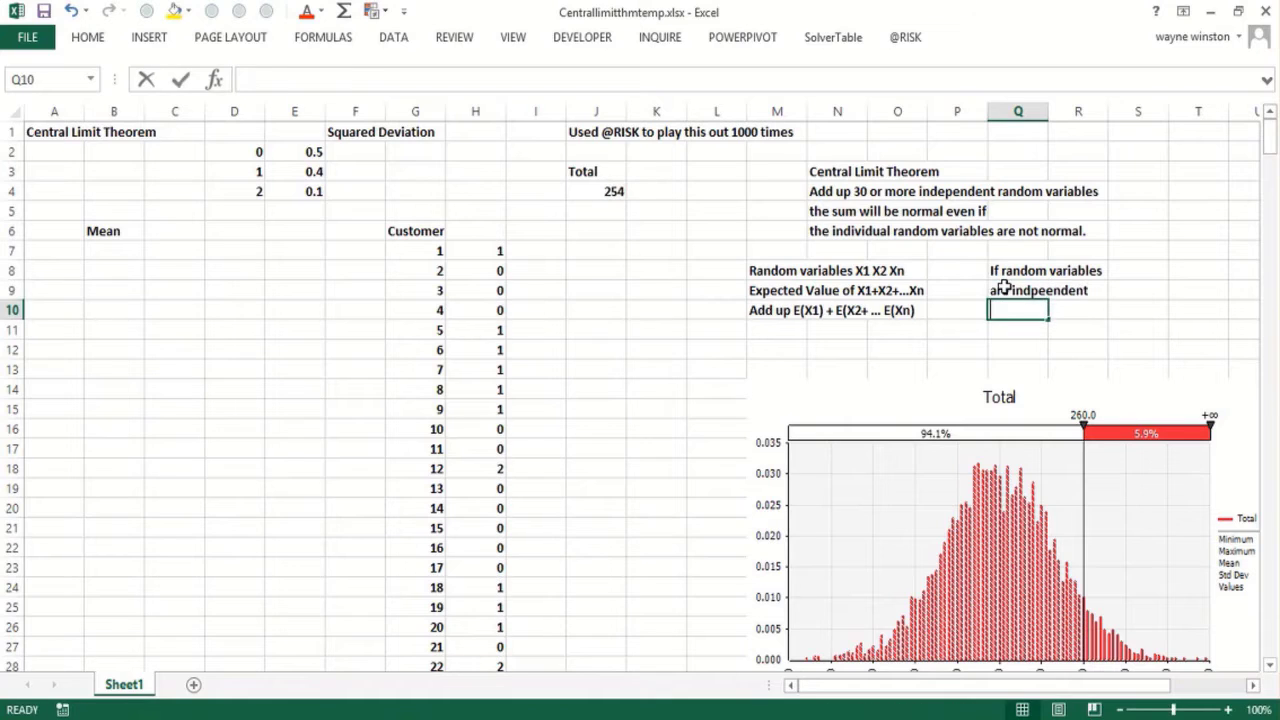
Enter "var(X1 + X2+ .. Xn)" in cell Q10, below the independence condition
text(var(X1)
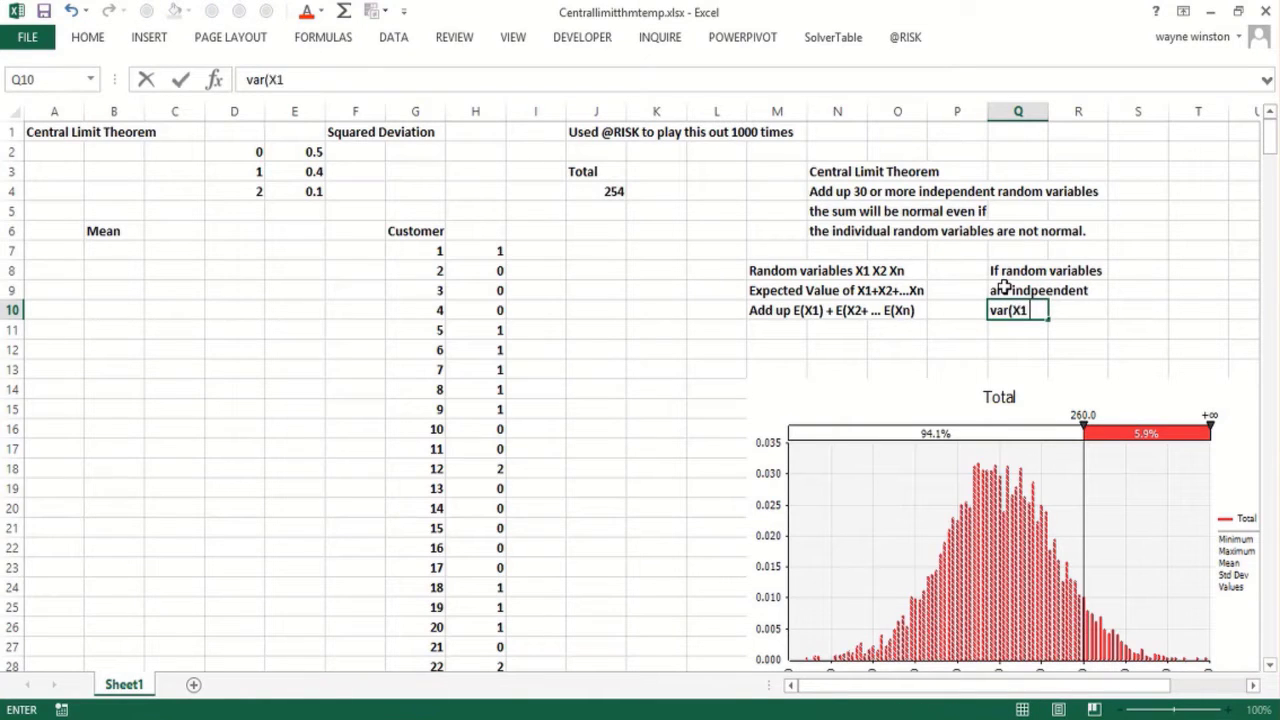
text( + X2+ .. Xn)
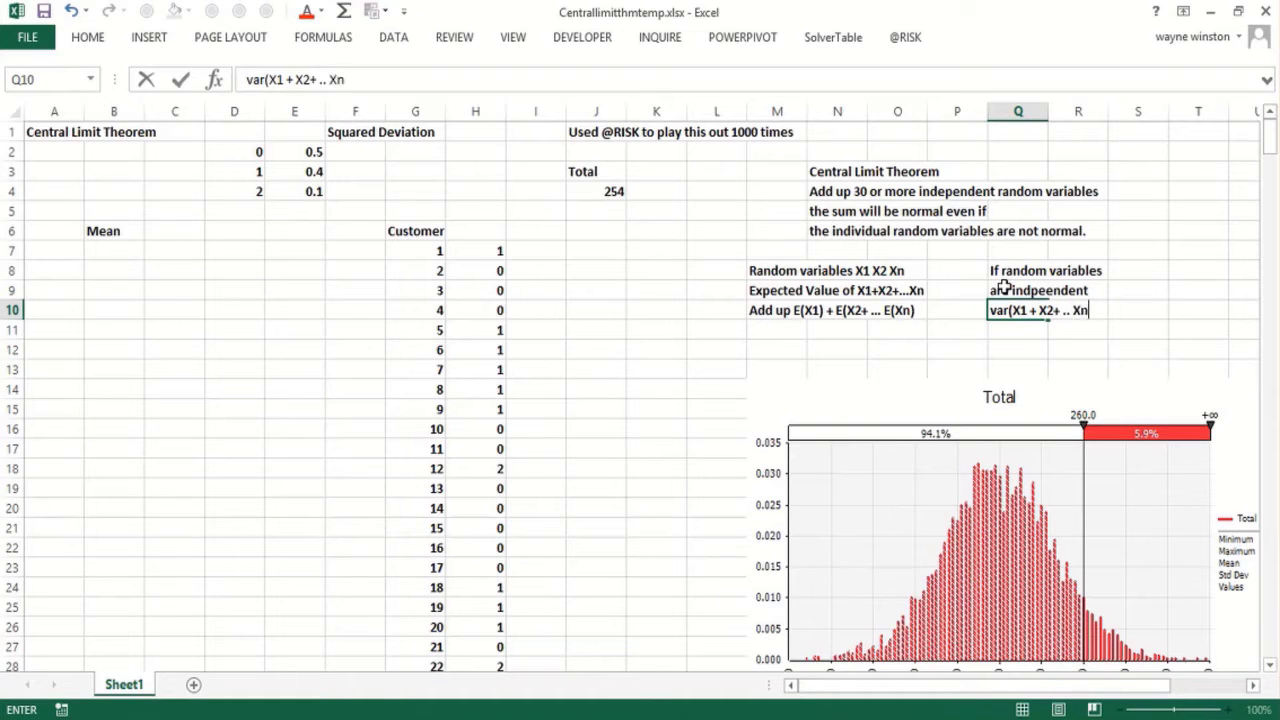
text())
key(Return)
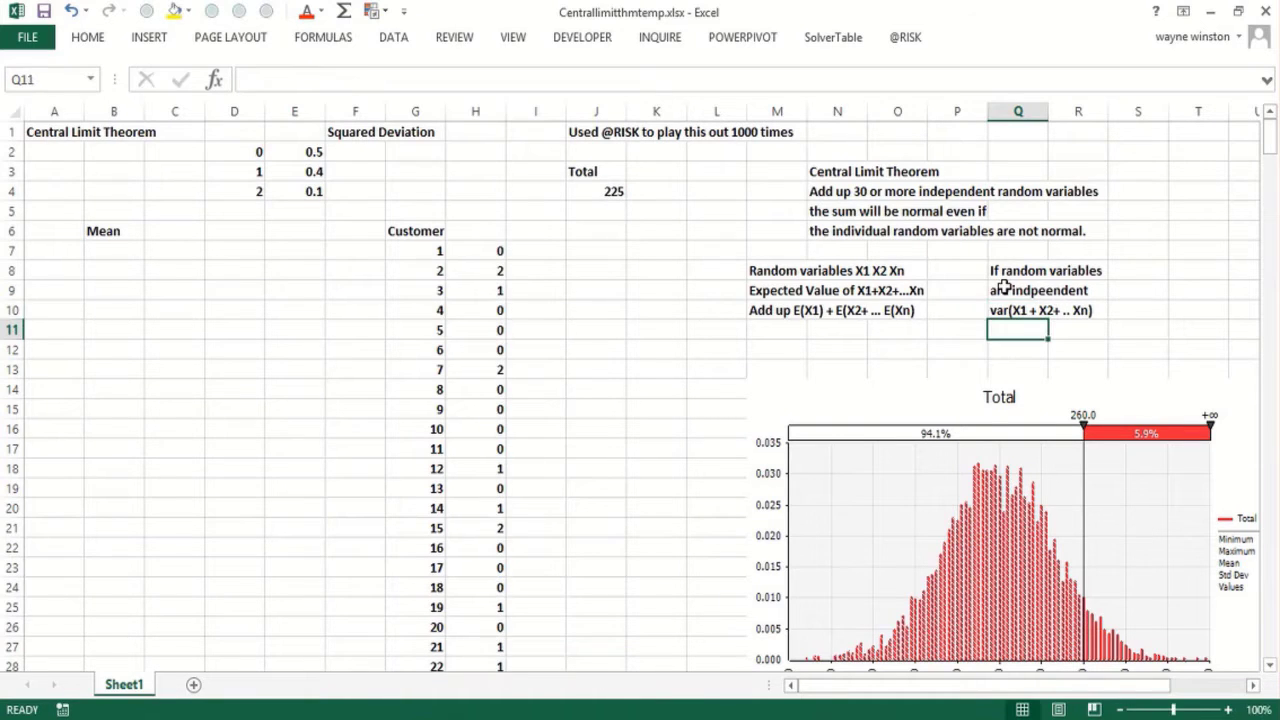
Enter "= var X1 + var X2 + ... var Xn" as literal text in cell Q11
text('=)
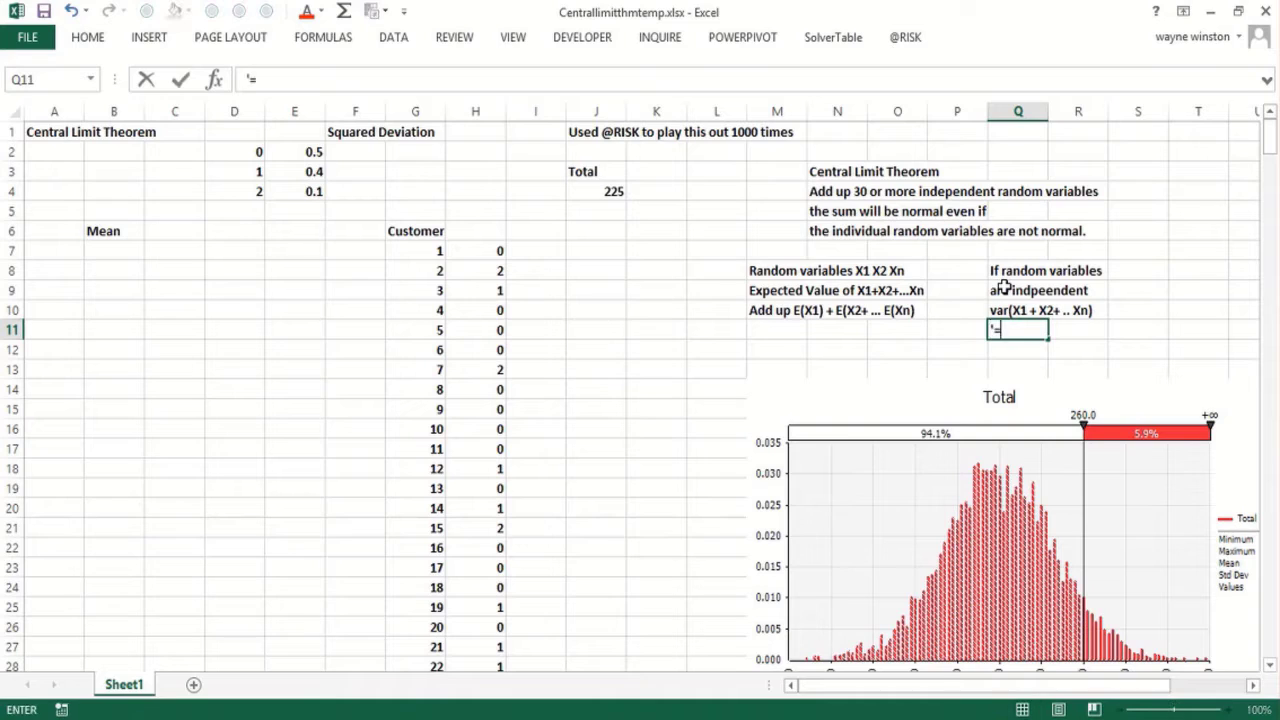
text( varX1)
key(BackSpace)
key(BackSpace)
text(X1 + var X)
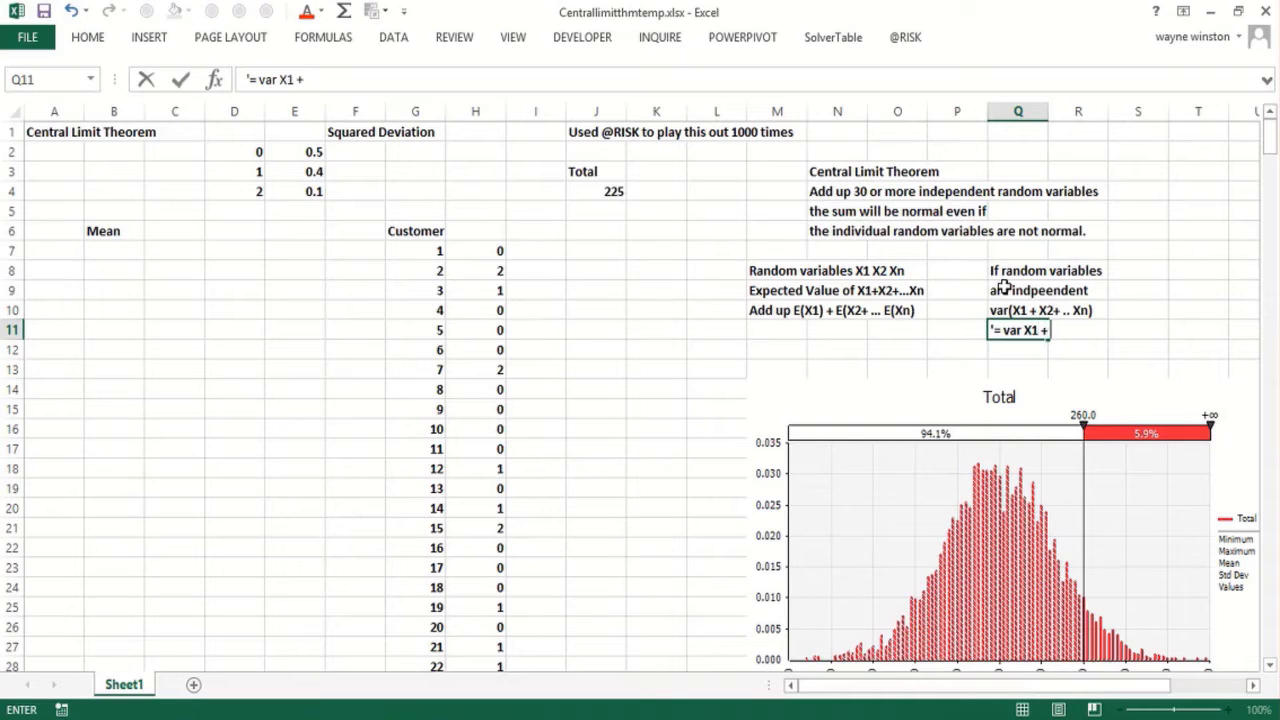
text(2 + ...)
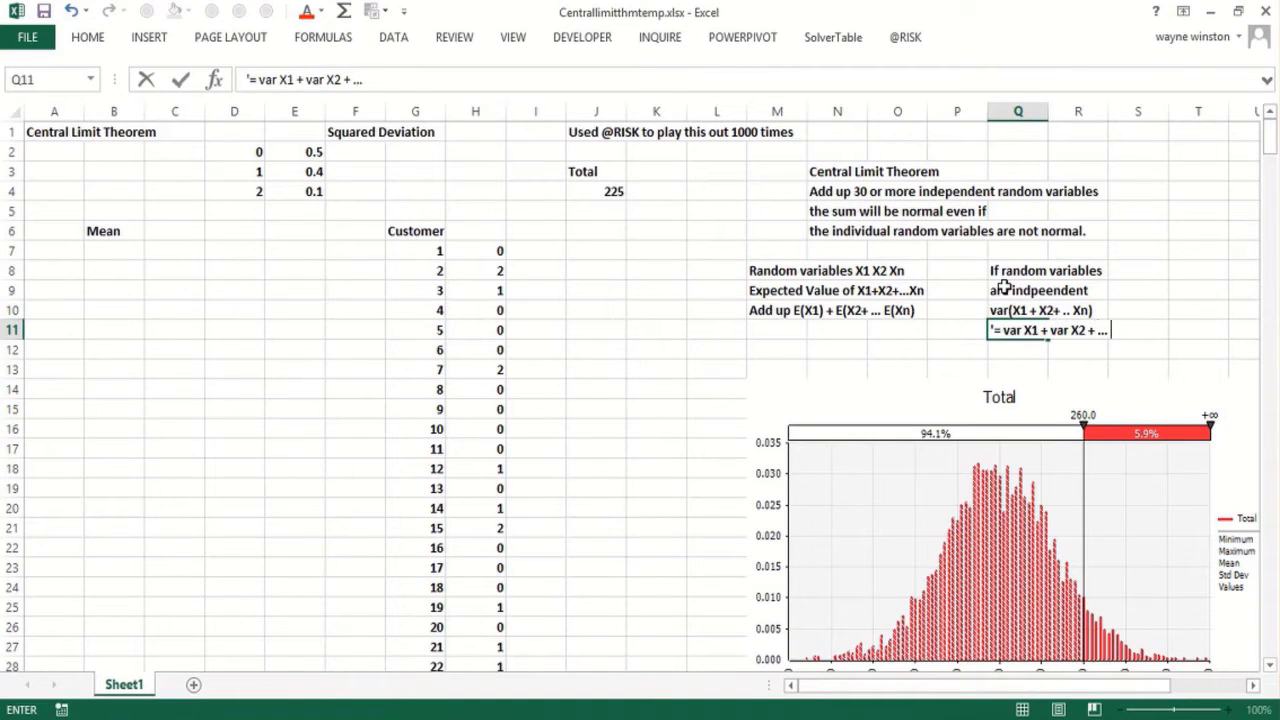
text( var Xn)
key(Return)
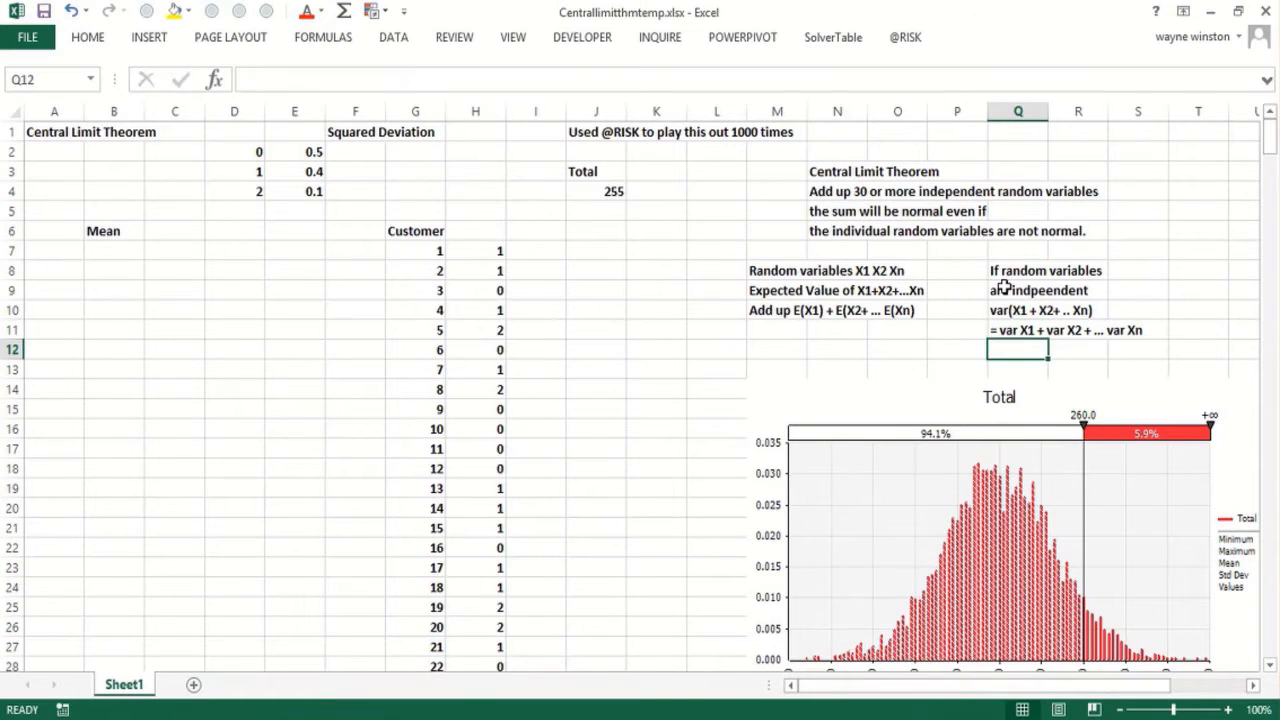
Enter the standard deviation rule "Stdev =sqrt (Var)" in cell Q12
text(Stdev)
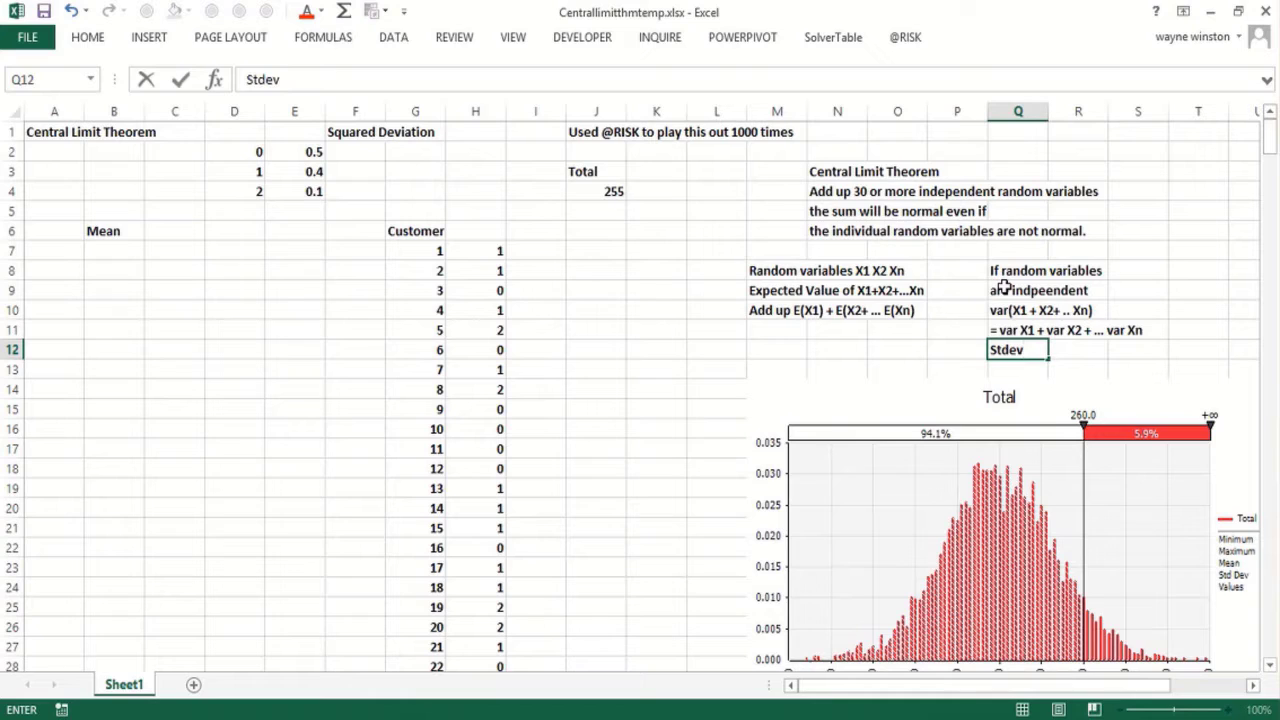
text( =sqrt (Var)
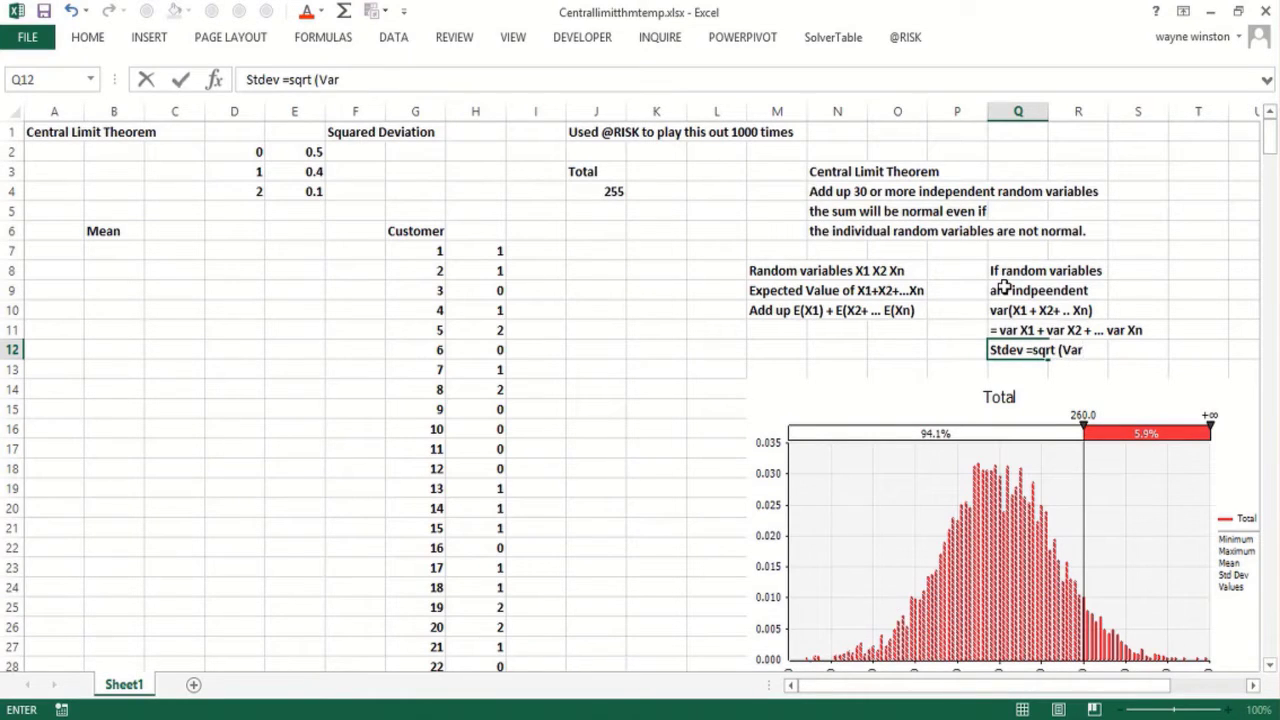
text())
key(Return)
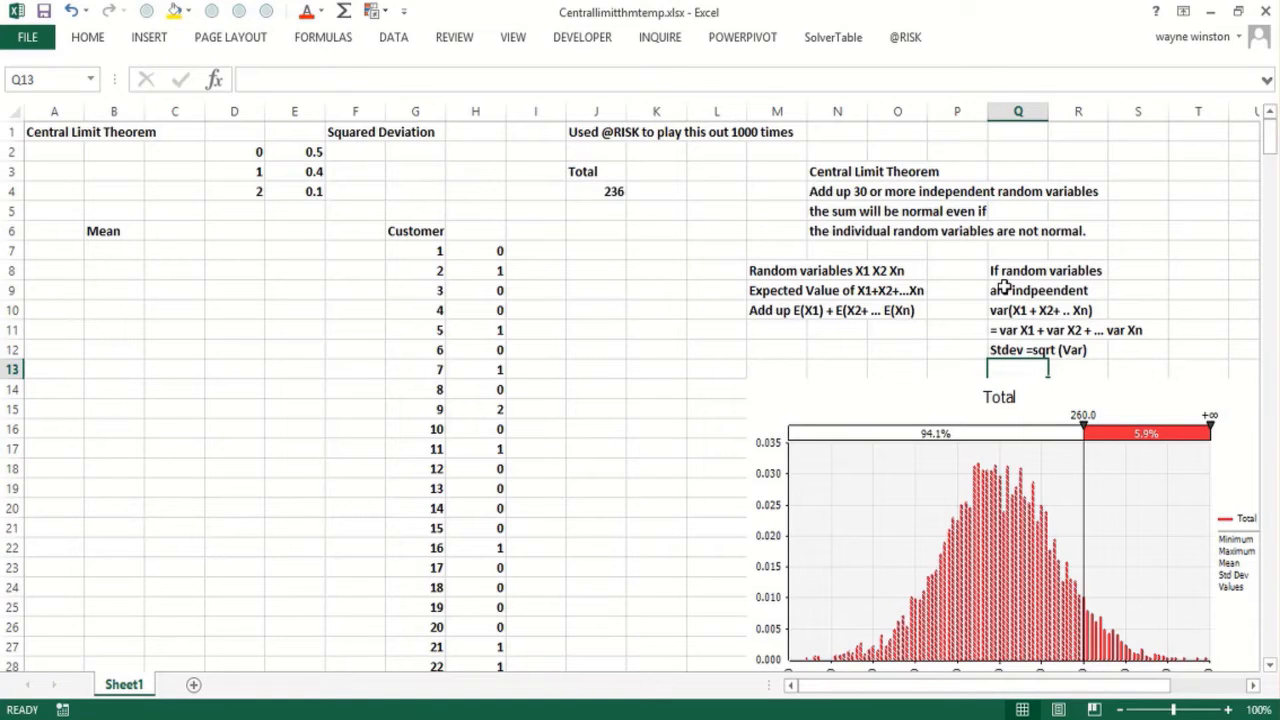
Examine the probabilities in cells E2 to E4 beside the possible values 0, 1 and 2
key(Down)
key(Up)
key(Up)
key(Up)
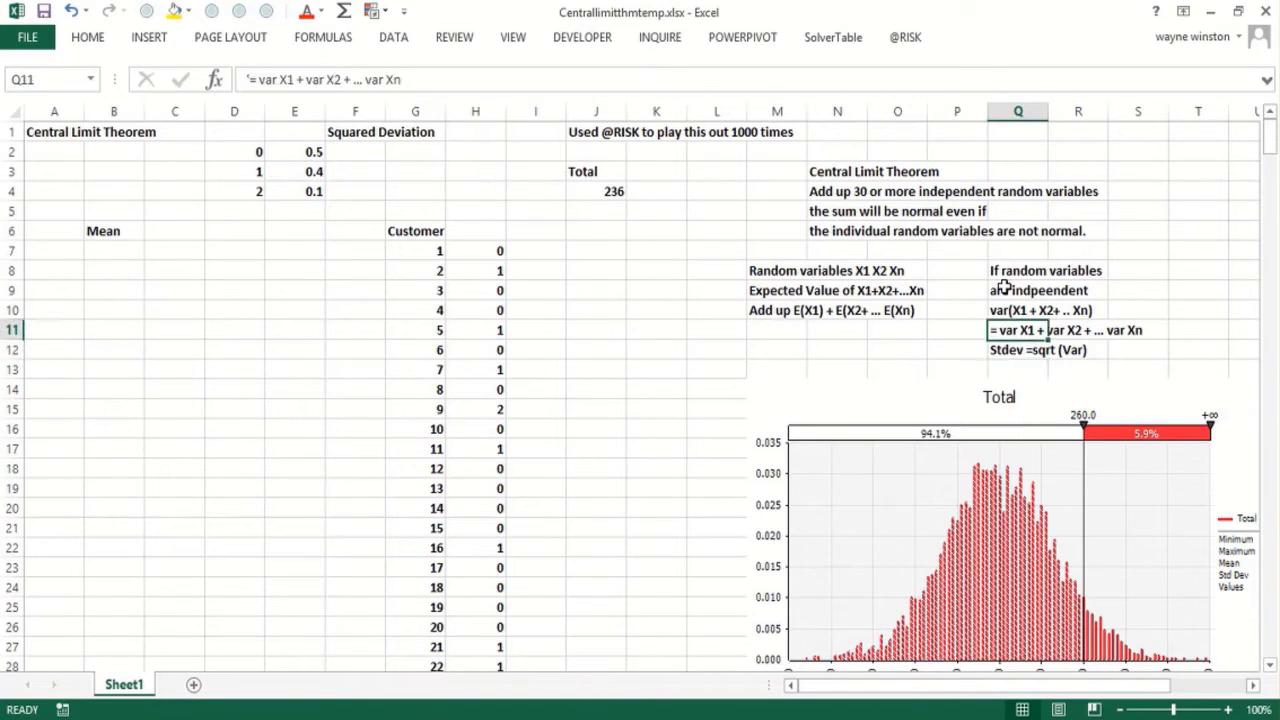
key(Left)
key(Left)
key(Left)
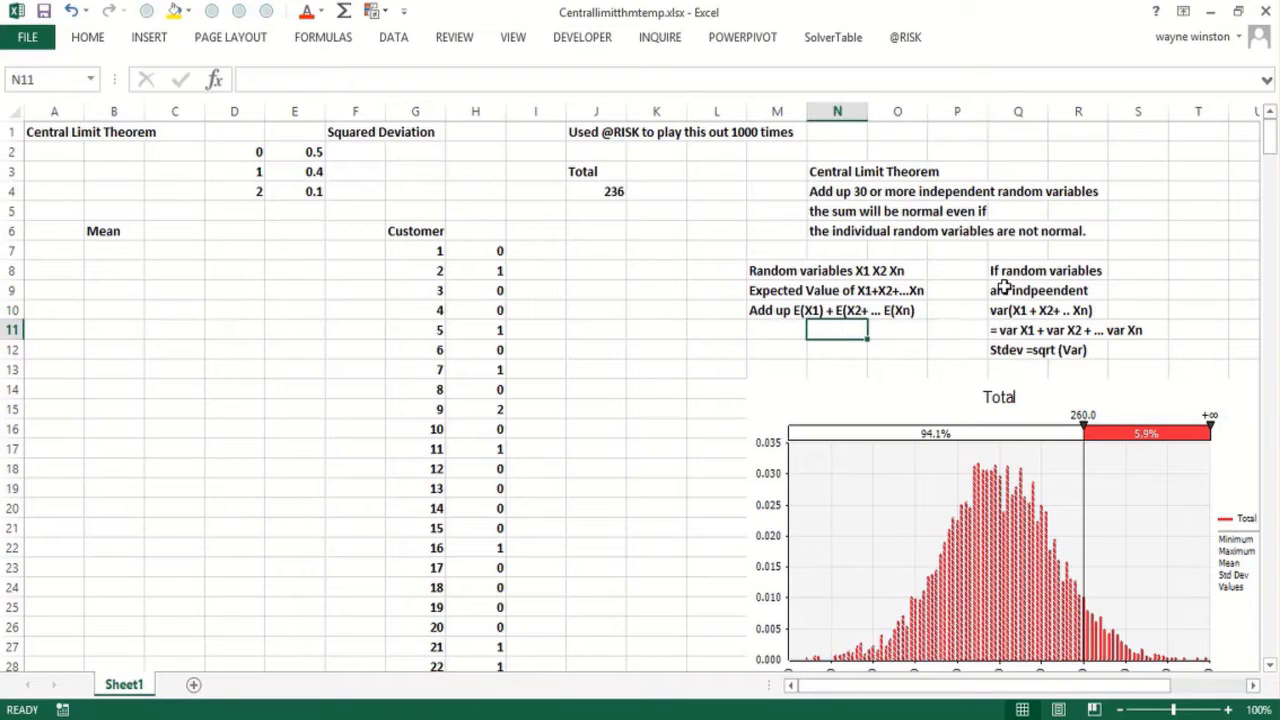
key(Left)
key(Left)
key(Left)
key(Left)
key(Left)
key(Left)
key(Left)
key(Left)
key(Left)
key(Up)
key(Up)
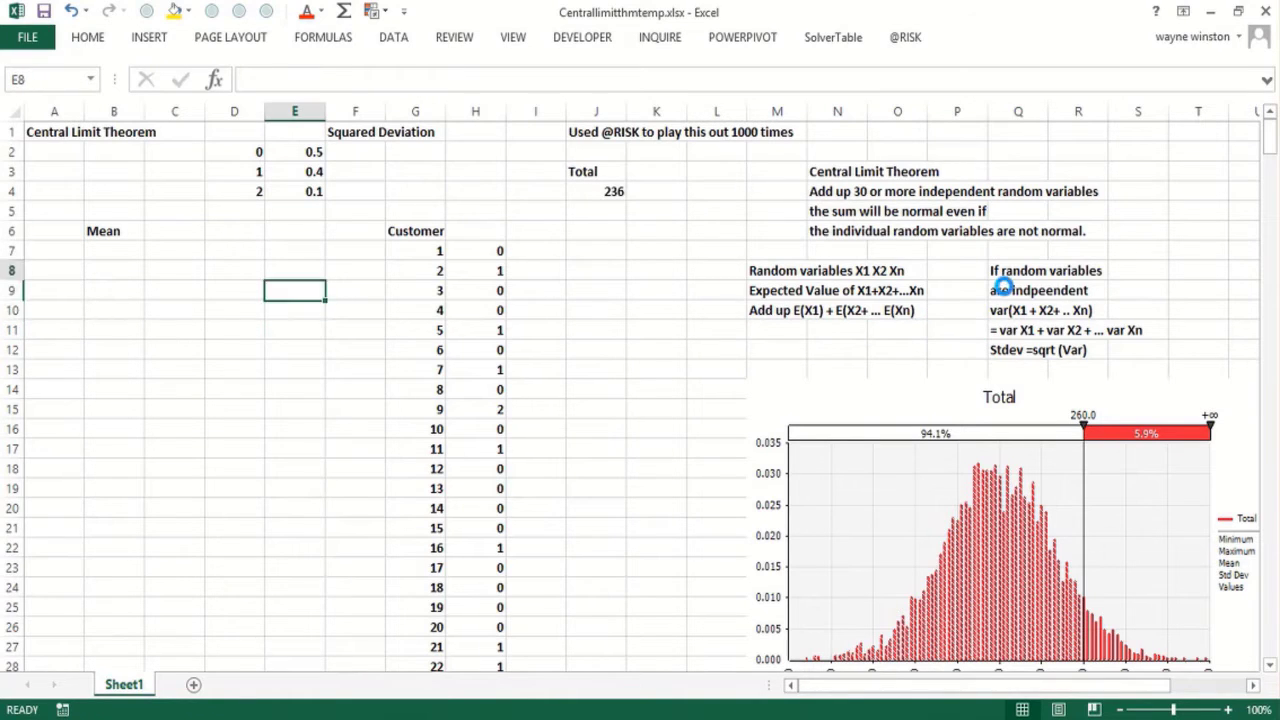
key(Up)
key(Up)
key(Up)
key(Up)
key(Up)
key(Up)
key(Up)
key(Down)
key(Down)
key(Down)
key(Down)
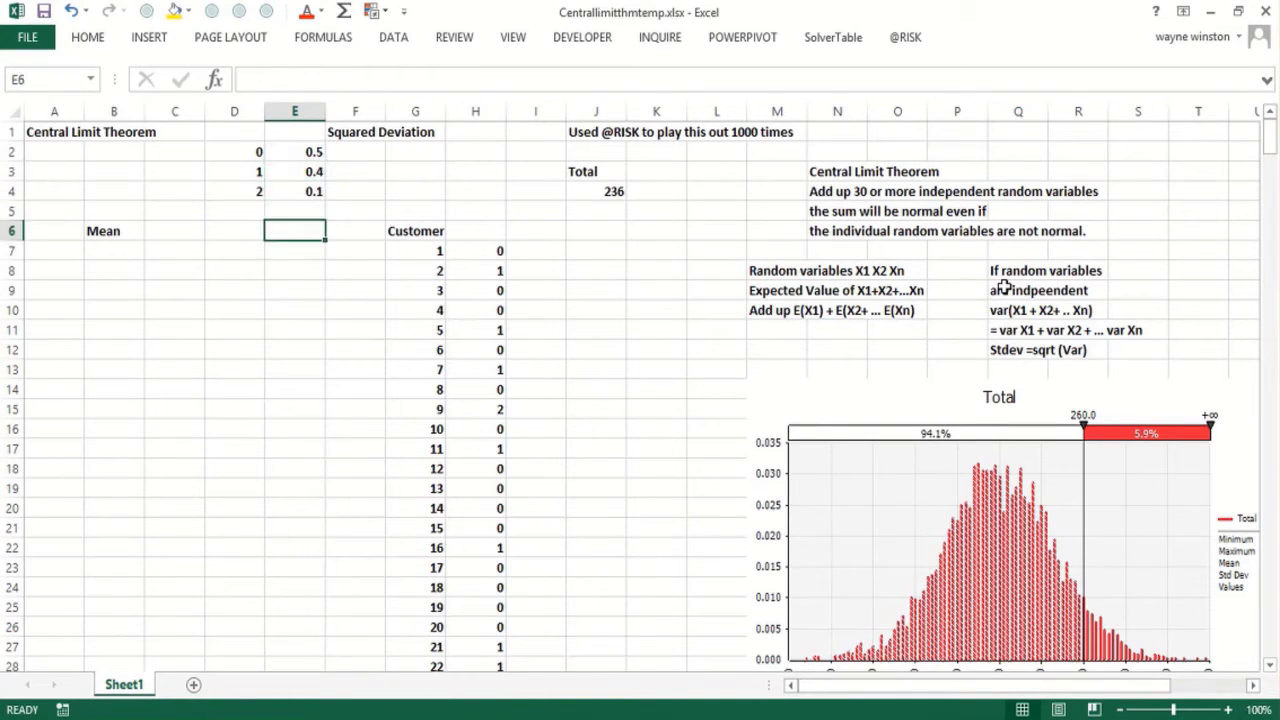
key(Up)
key(Up)
key(Up)
key(Up)
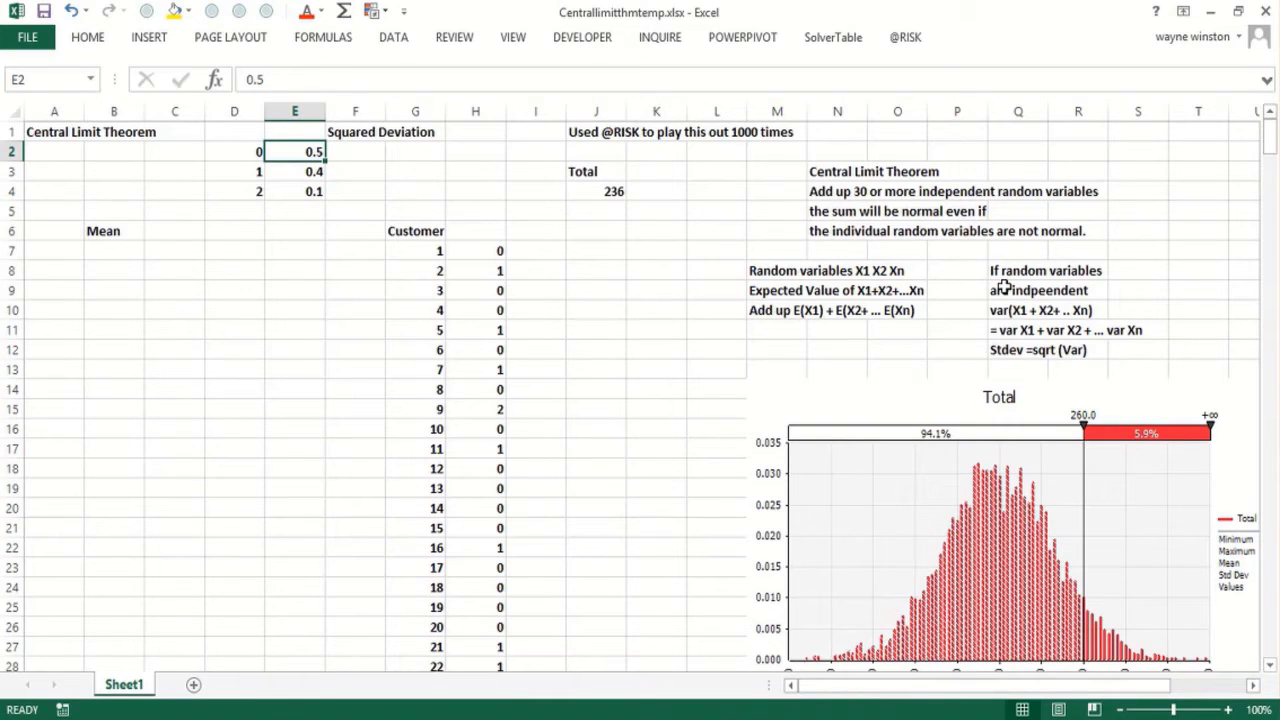
key(Down)
key(Down)
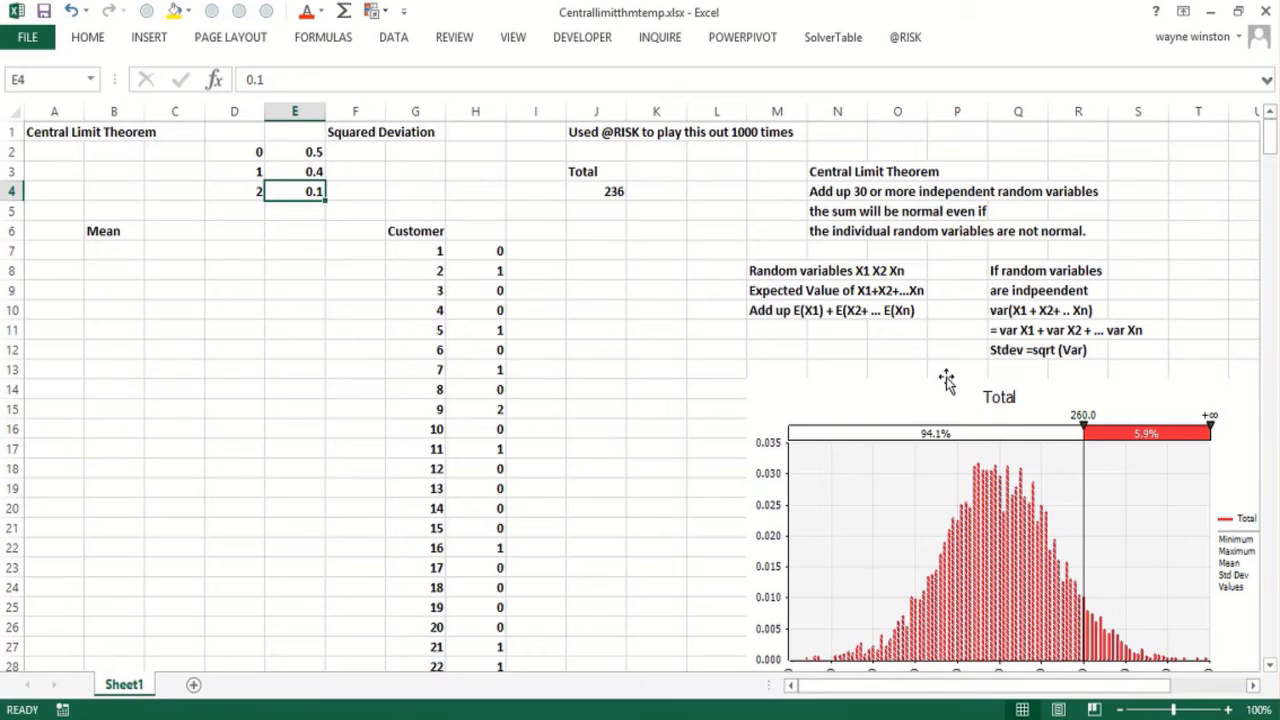
Write the note "Chance of selling >=260 bars" in cell J11, between the customer data and the histogram
click(1271, 667)
click(1271, 667)
click(1271, 667)
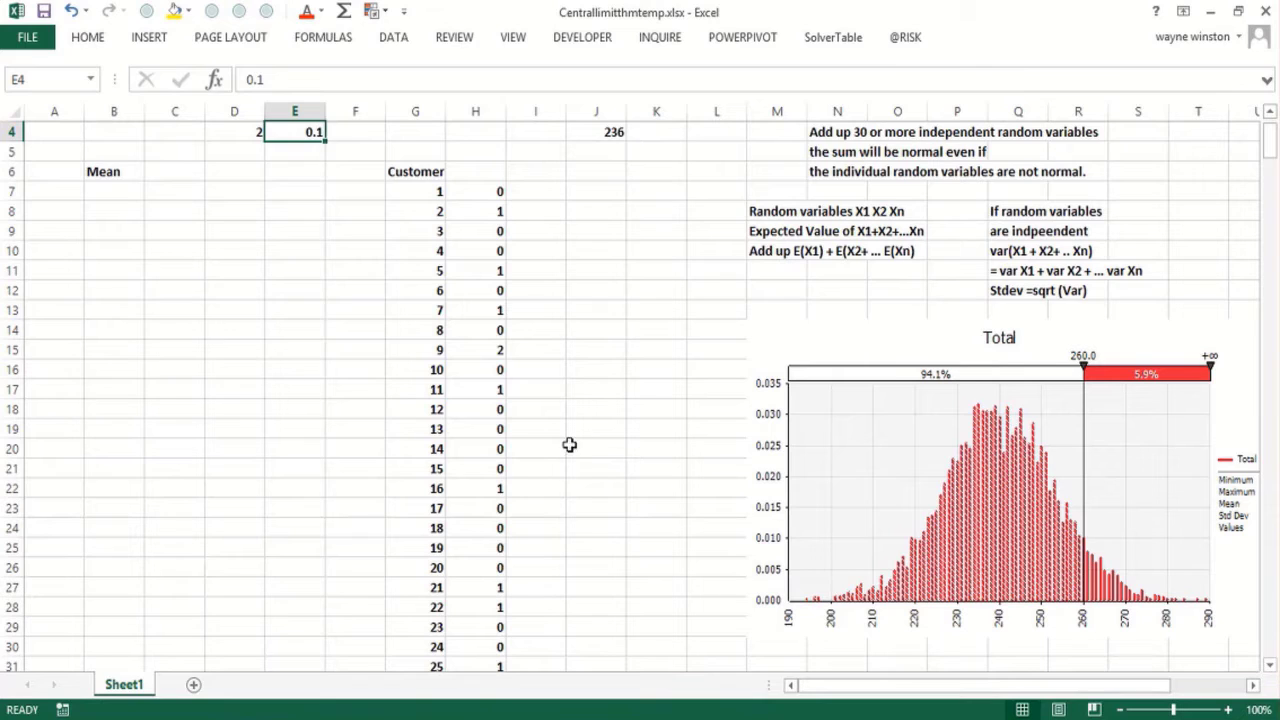
click(106, 191)
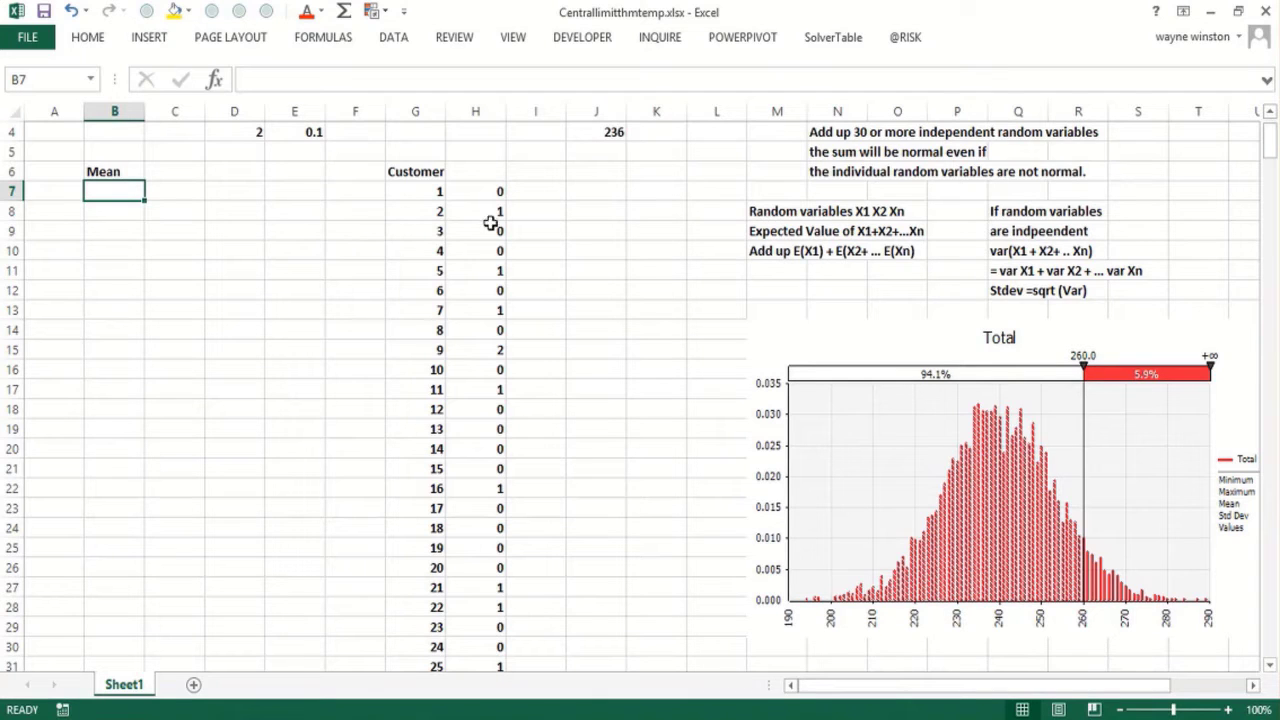
click(586, 274)
text(C)
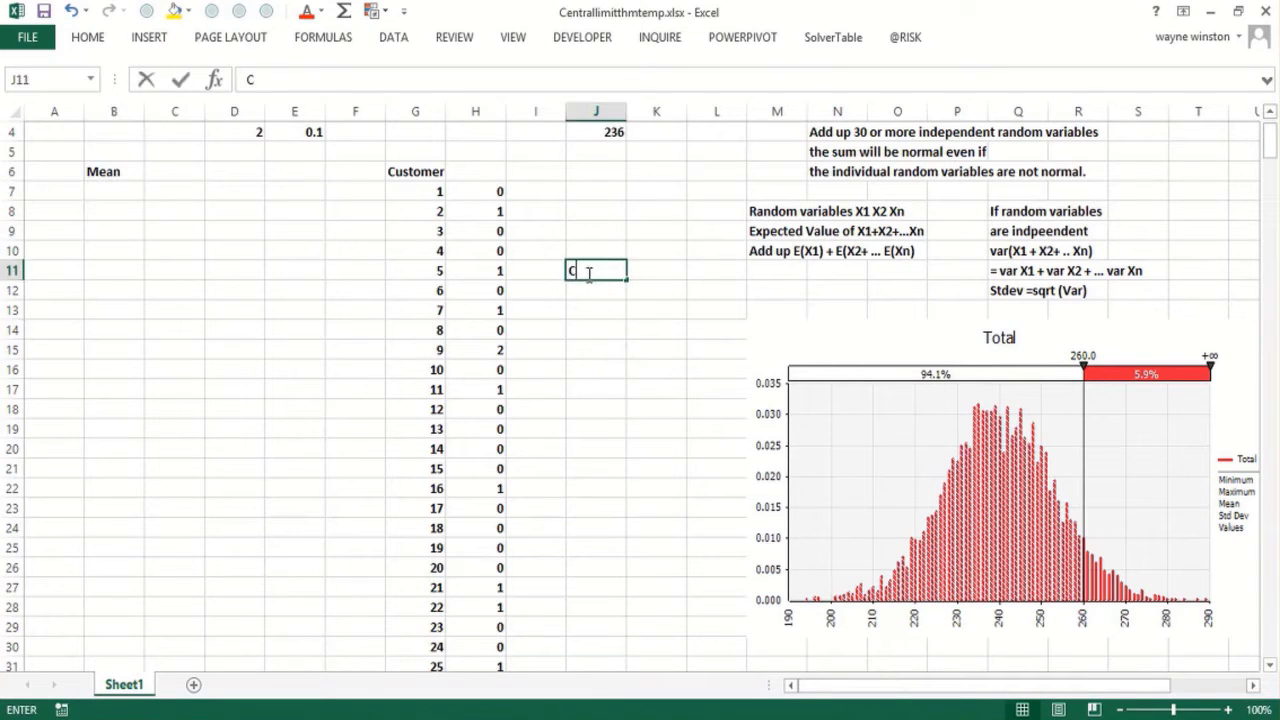
text(hance of slelin)
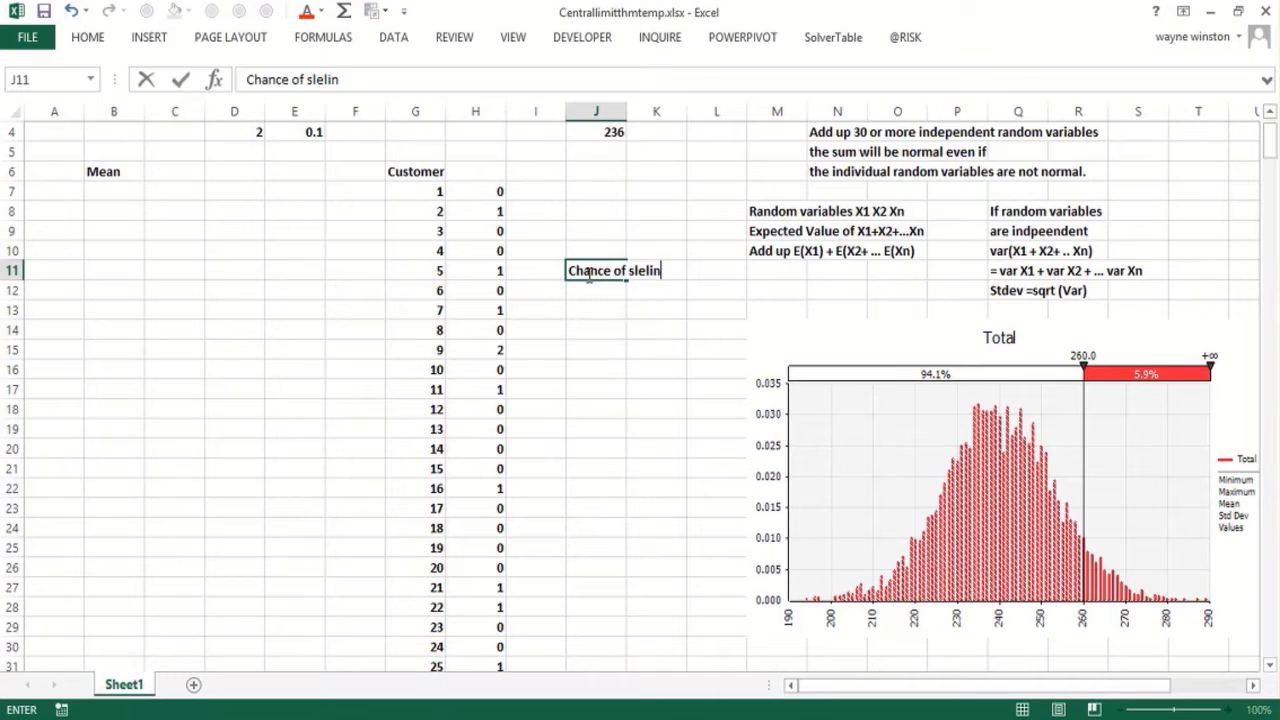
key(BackSpace)
key(BackSpace)
key(BackSpace)
key(BackSpace)
key(BackSpace)
text(elling >=260)
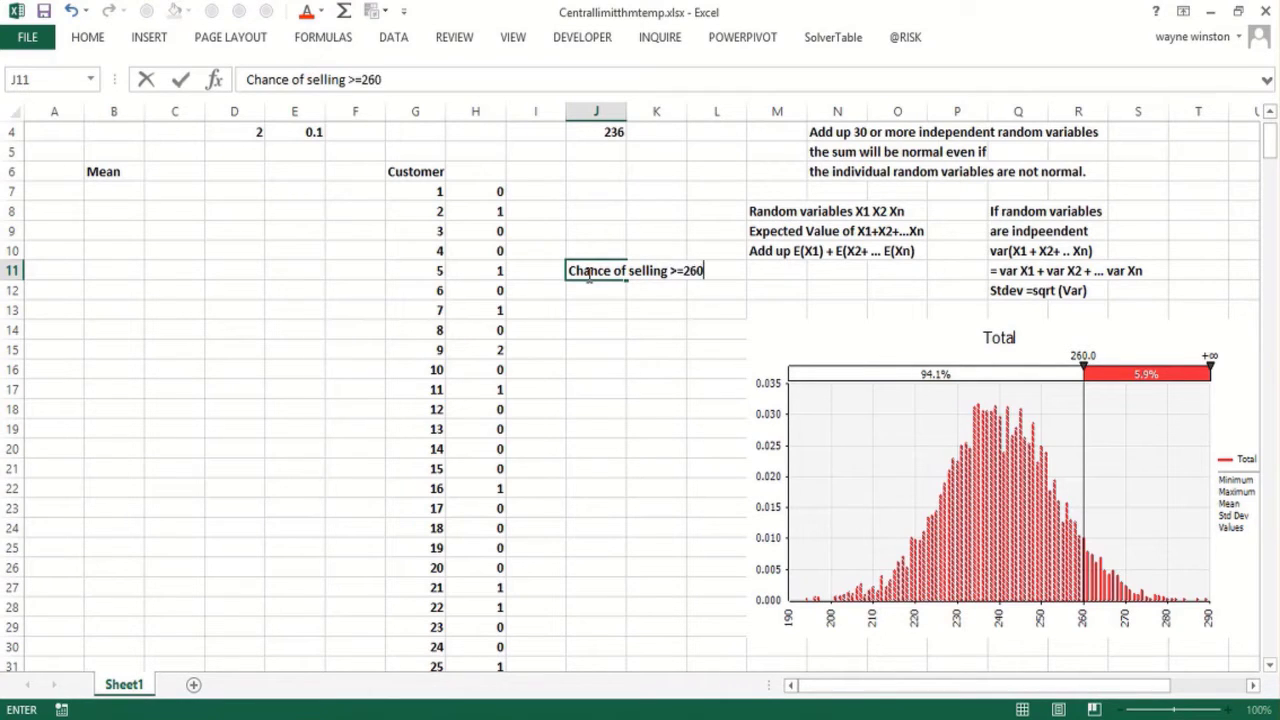
text( bars)
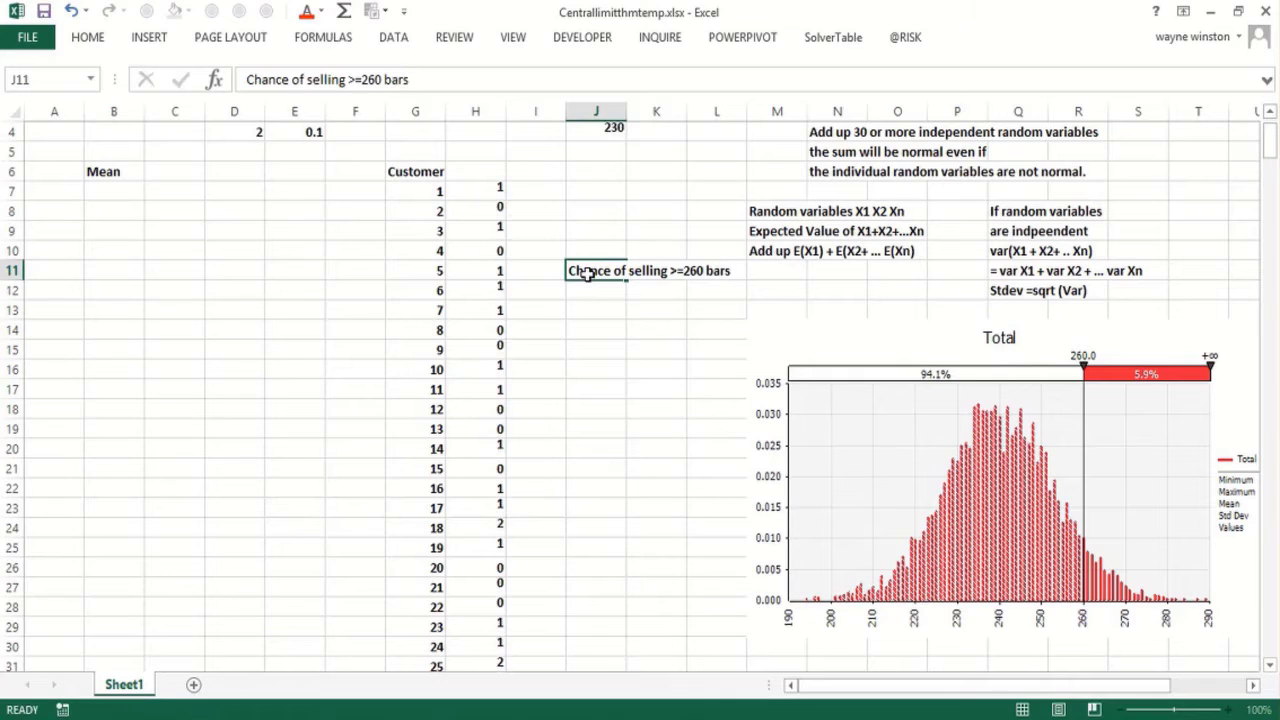
Complete the sales probability note with "is around 5.9%" in cell J12
key(Return)
text(is aro)
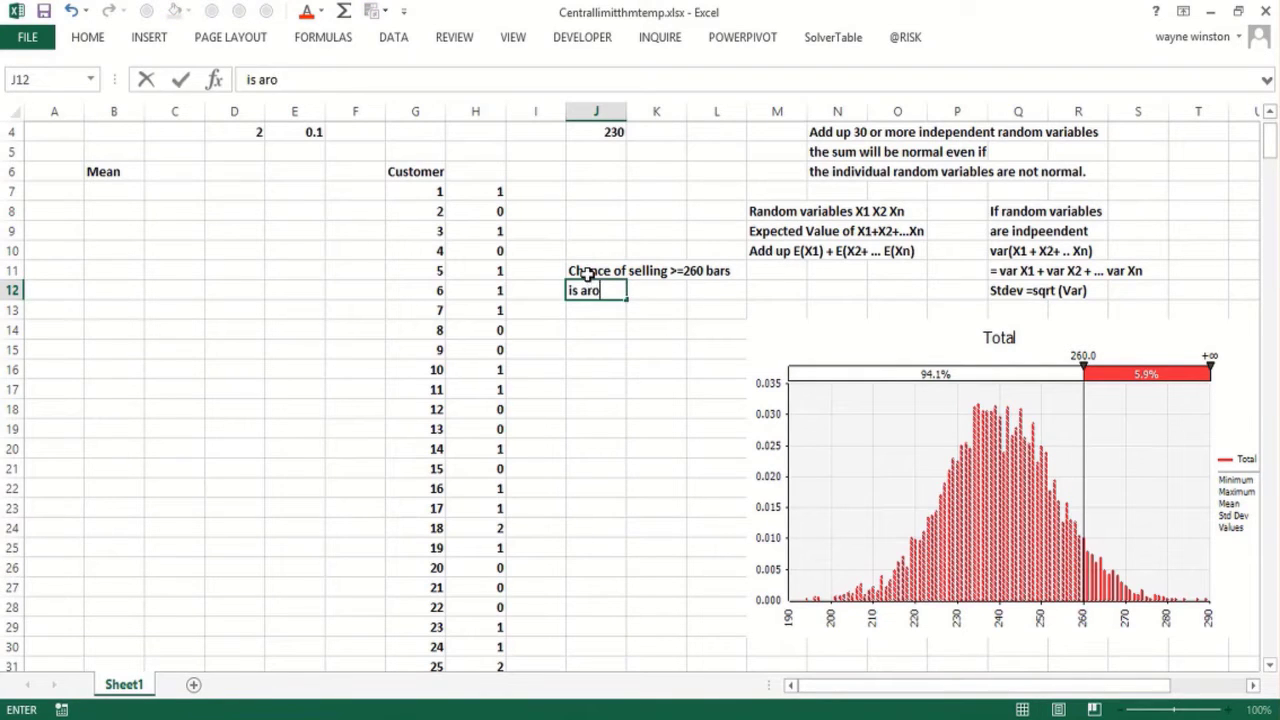
text(und 5.9%)
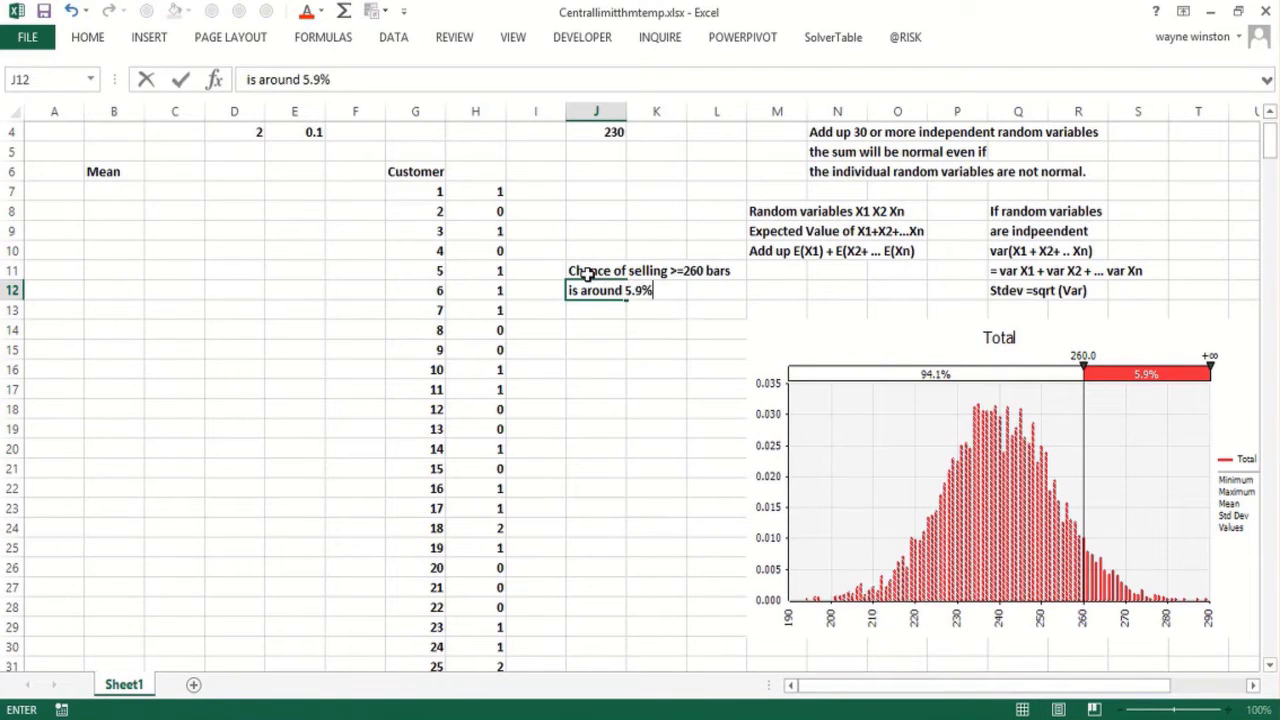
key(Return)
Finish the note in J12 and inspect the simulated sales of the first customers in column H
click(513, 264)
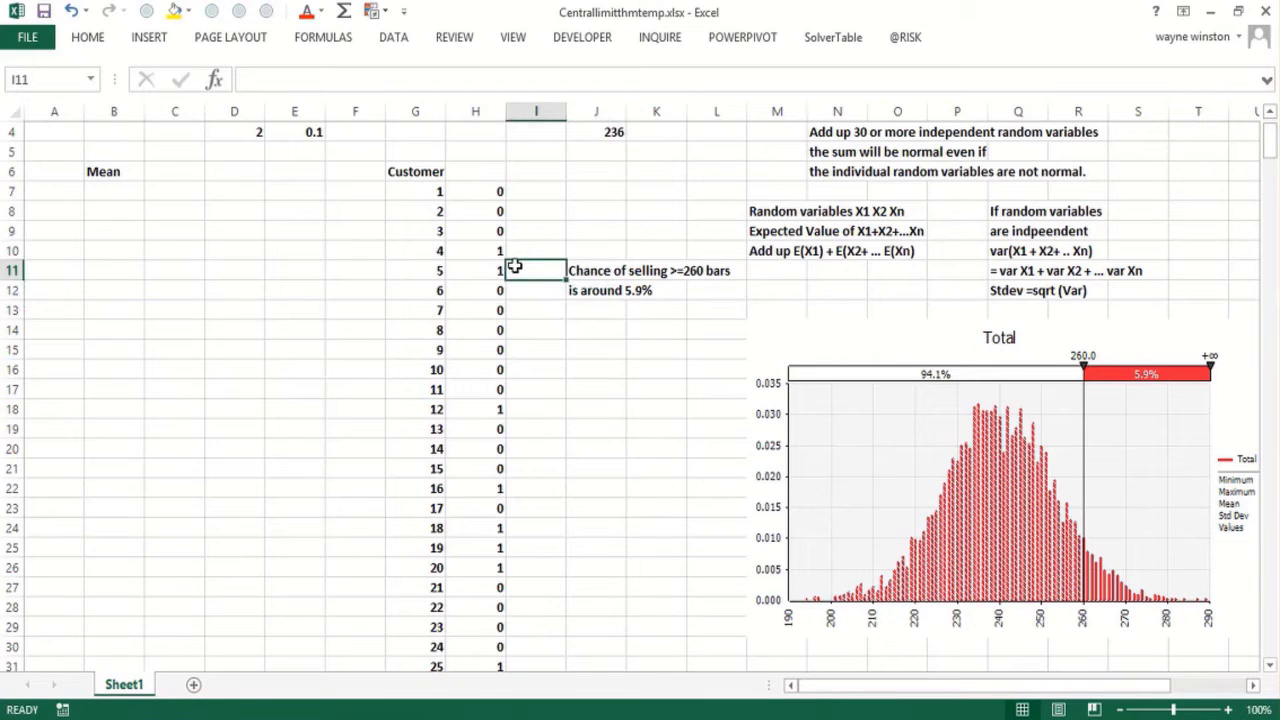
click(494, 254)
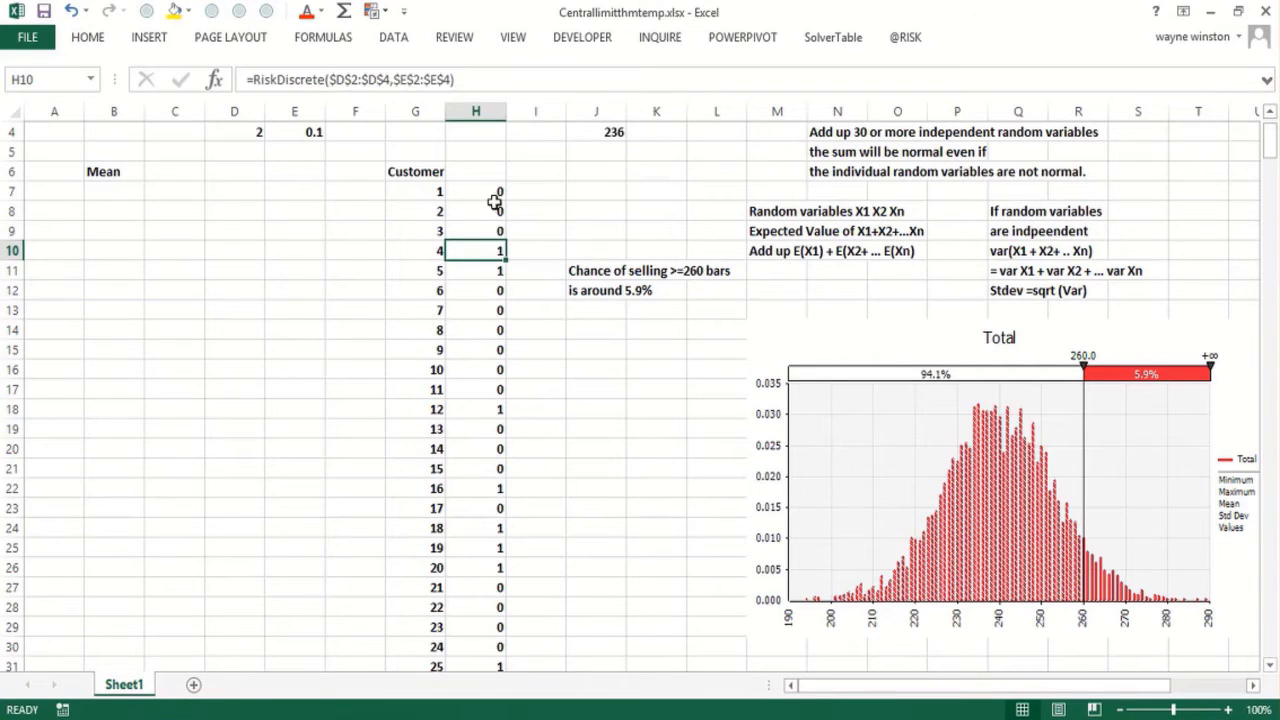
click(501, 209)
Examine the probability table in D2:E4 and the Mean and Customer headings below it
click(122, 216)
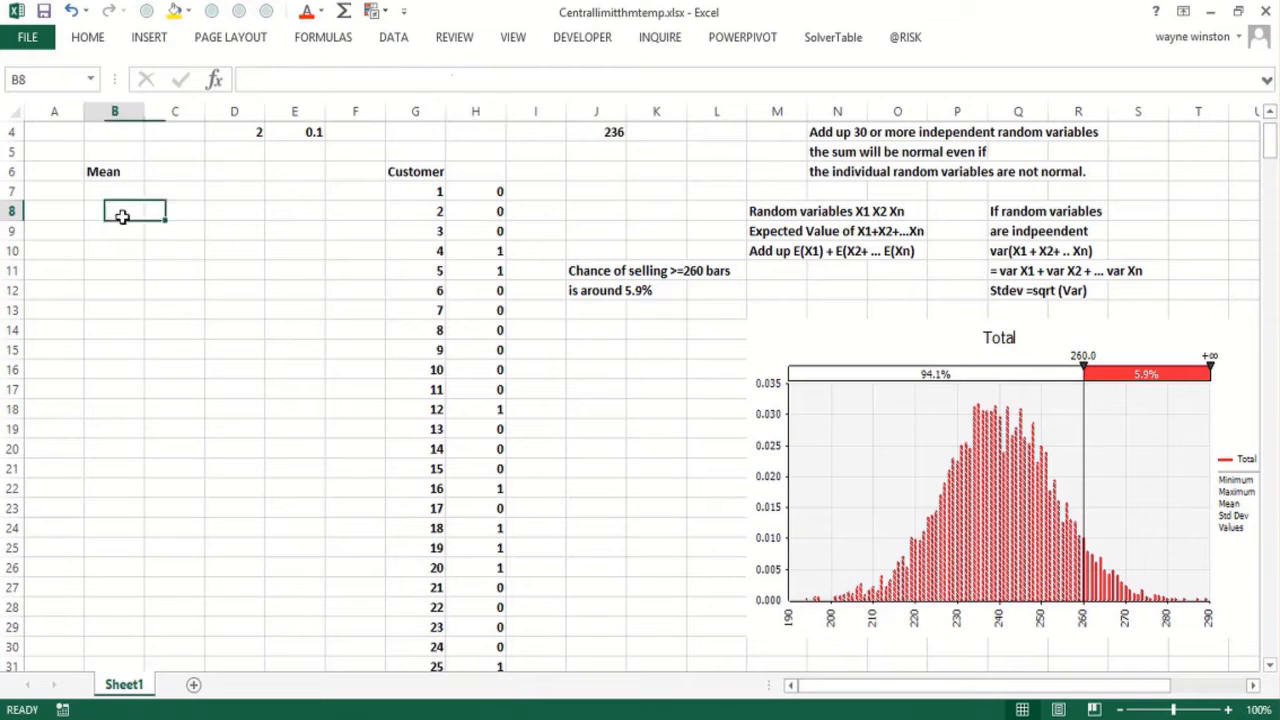
key(Up)
key(Up)
key(Up)
key(Up)
key(Up)
key(Up)
key(Up)
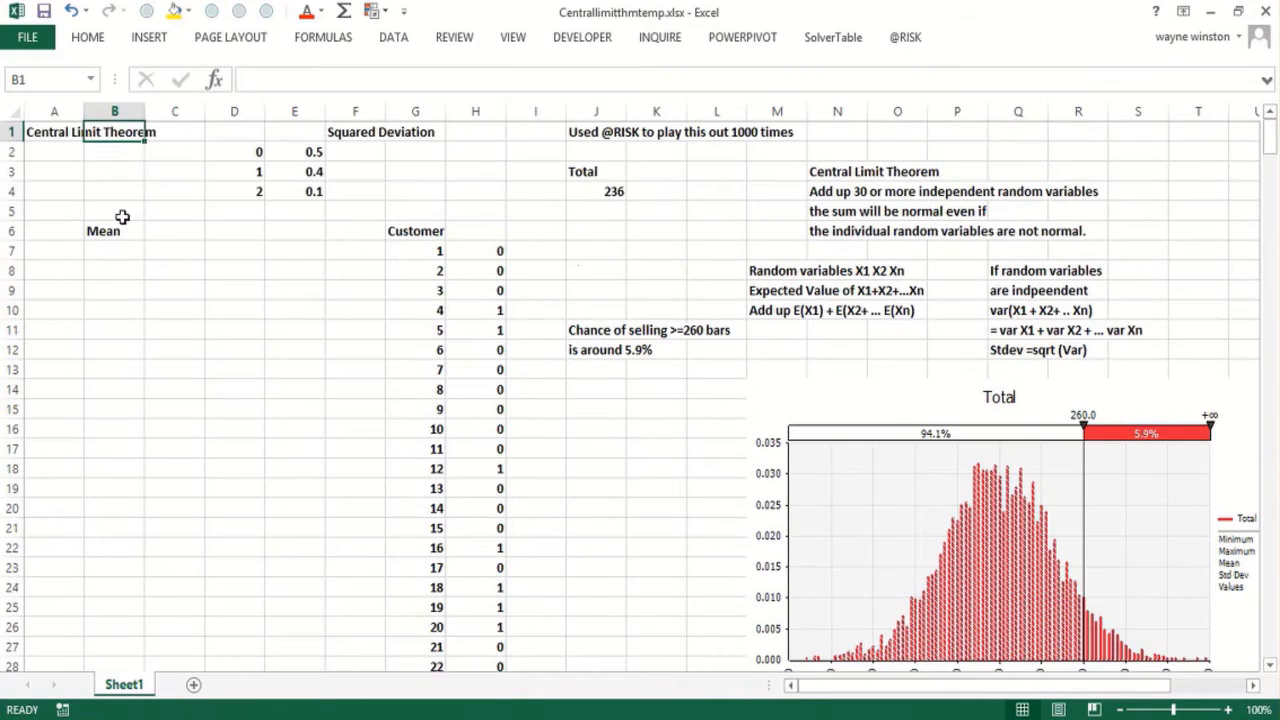
key(Down)
key(Down)
key(Down)
key(Down)
key(Down)
key(Down)
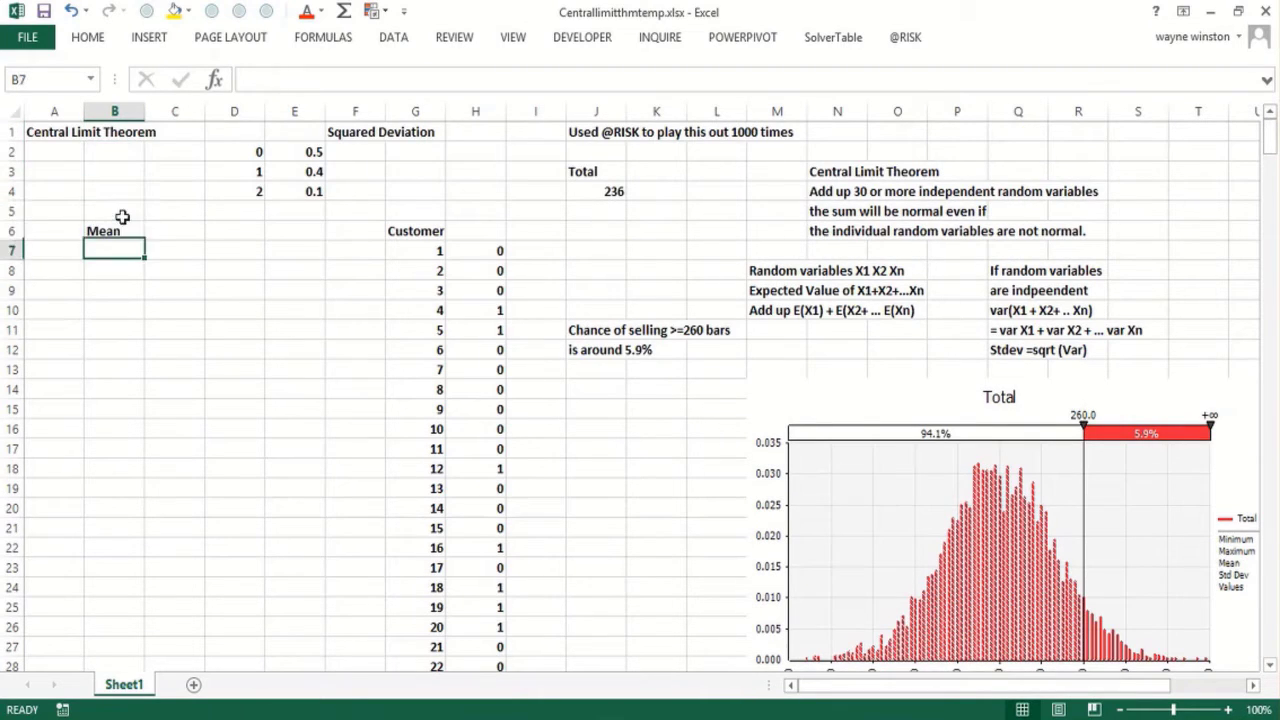
key(Right)
key(Right)
key(Right)
key(Right)
key(Right)
key(Right)
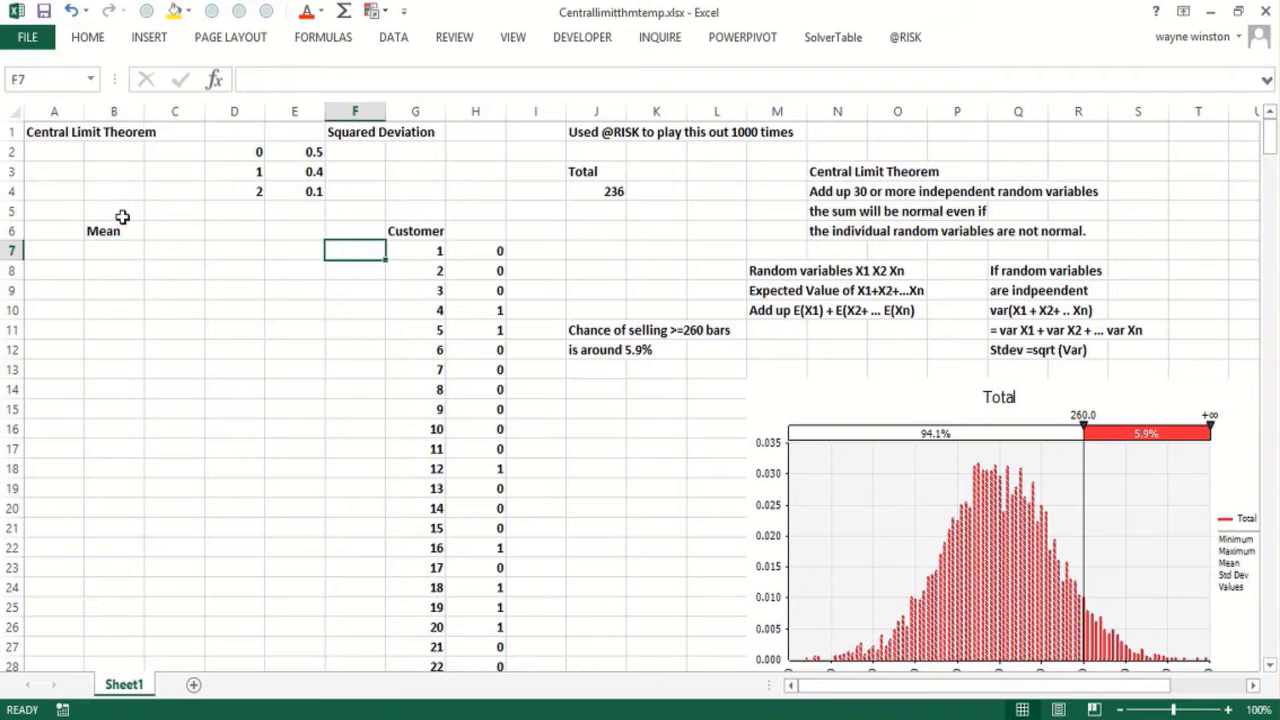
key(Left)
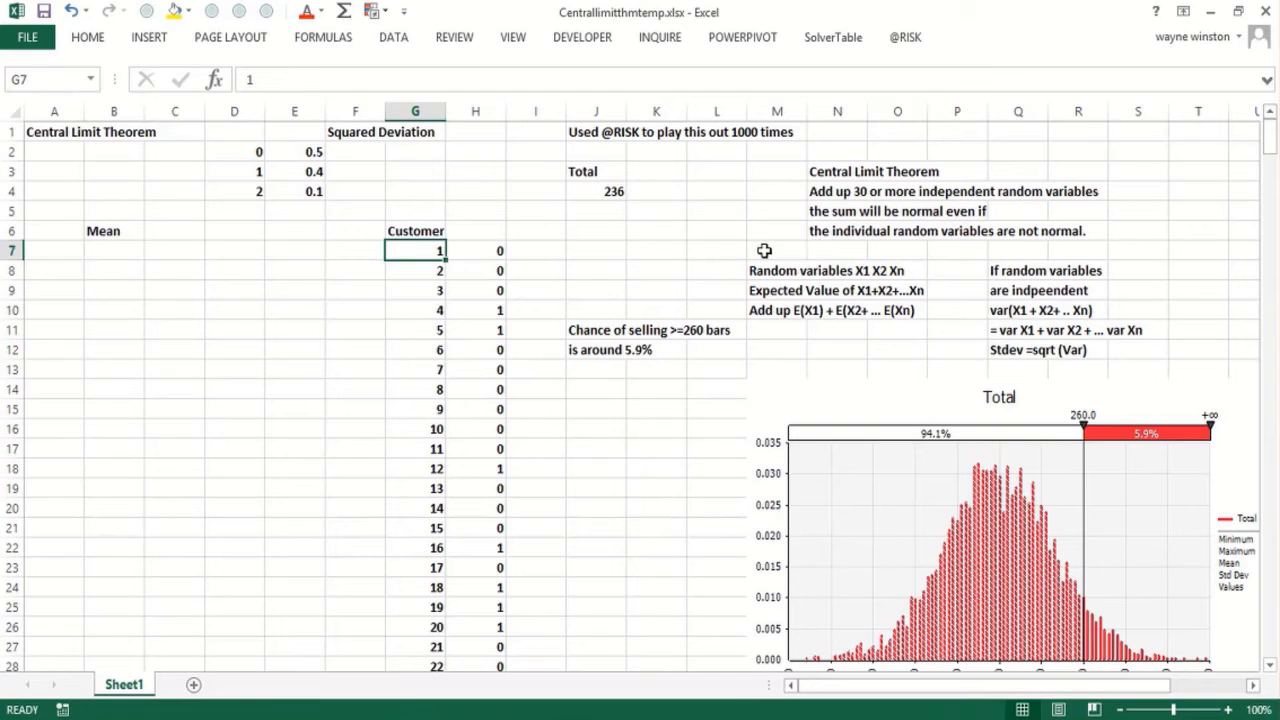
Fill the range M7:S12 with the mean and variance rules in yellow
drag(764, 250, 1120, 351)
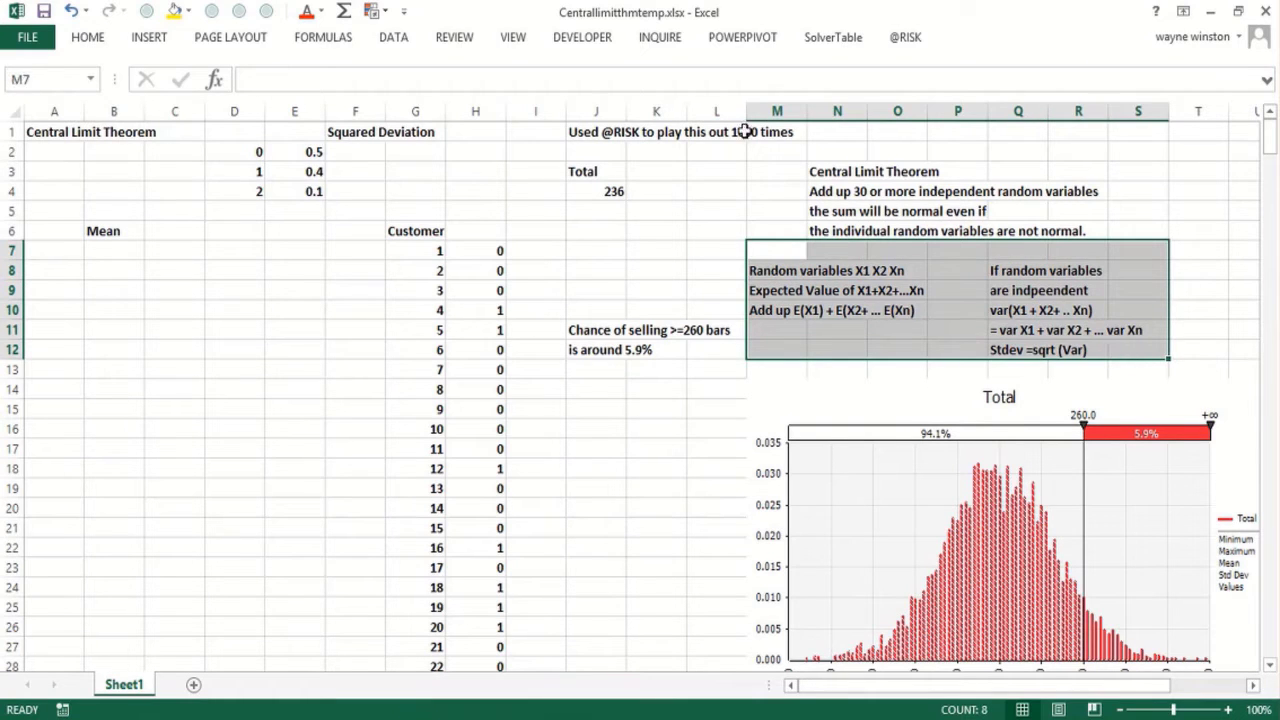
click(175, 11)
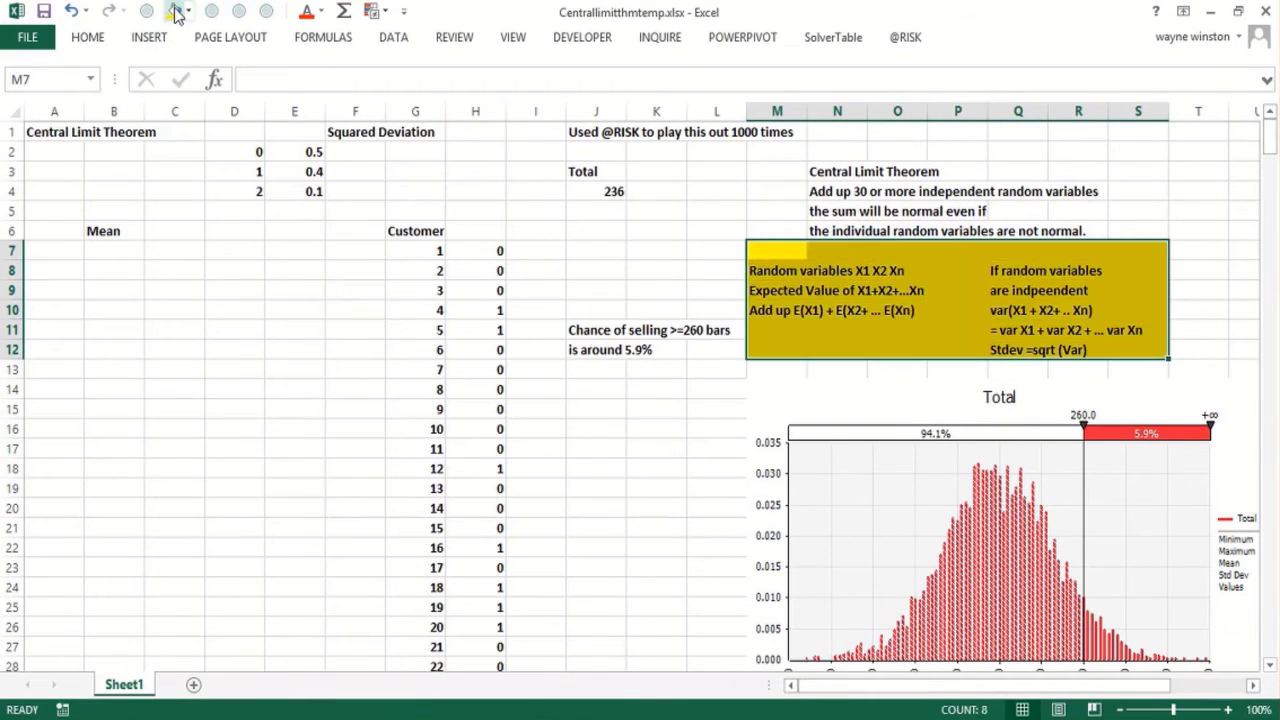
Calculate the mean in C6 as the SUMPRODUCT of the values D2:D4 and the probabilities E2:E4
click(167, 230)
text(=su)
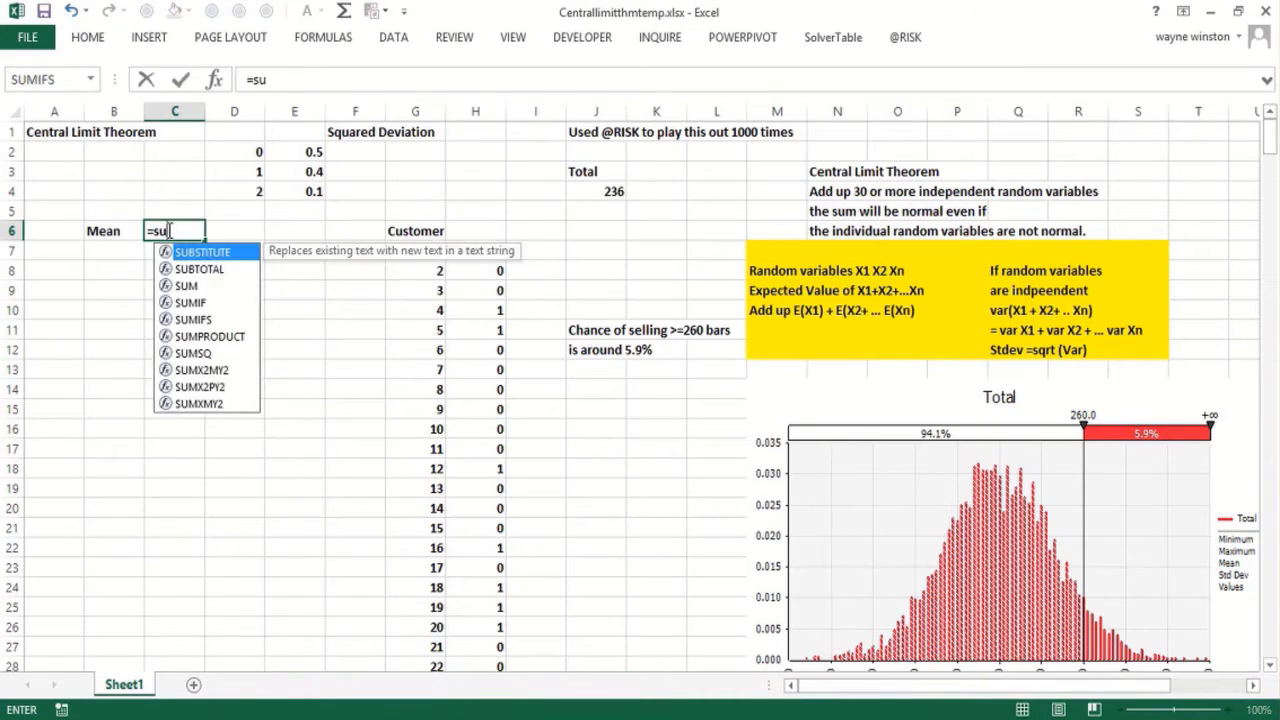
text(mproduct()
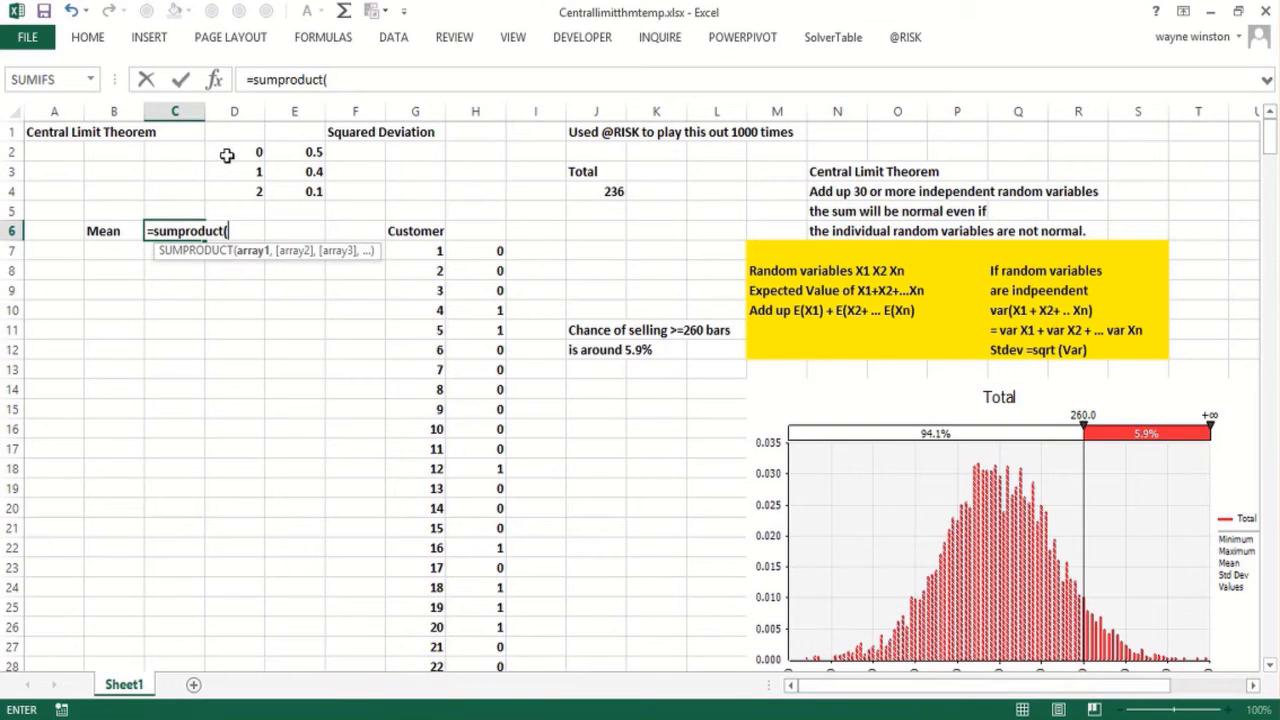
drag(227, 155, 242, 184)
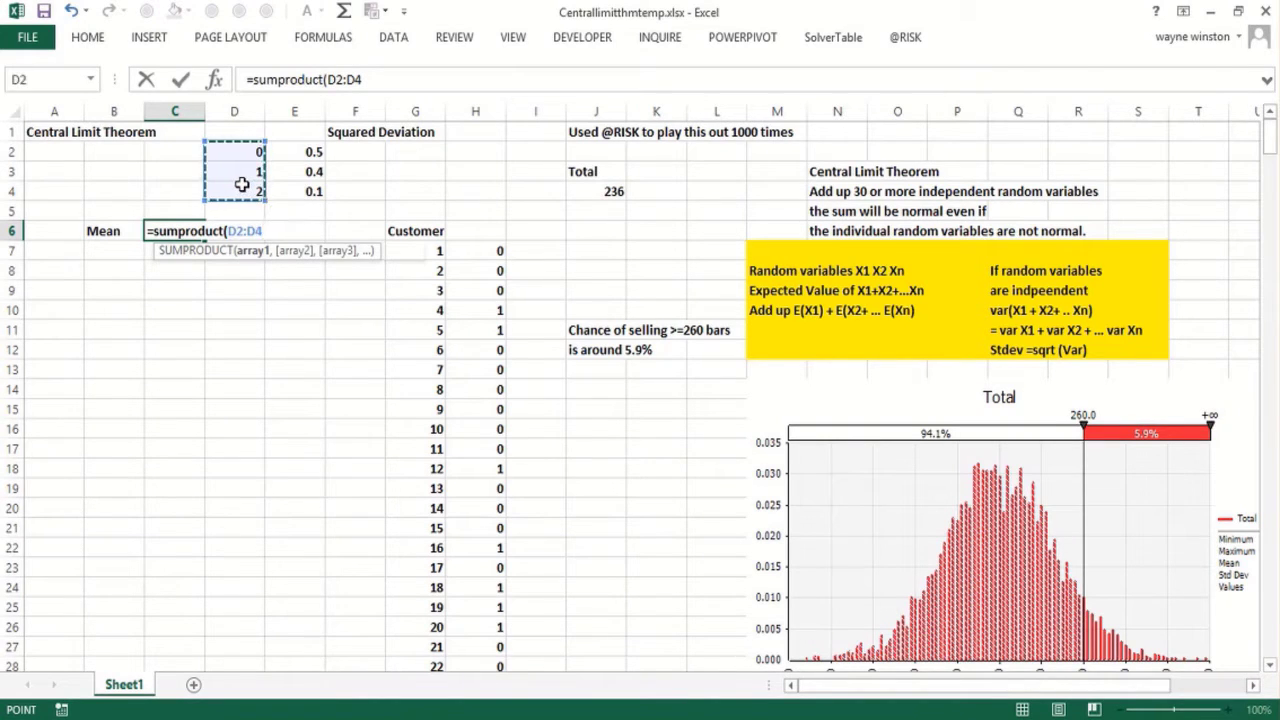
text(,)
drag(294, 152, 307, 189)
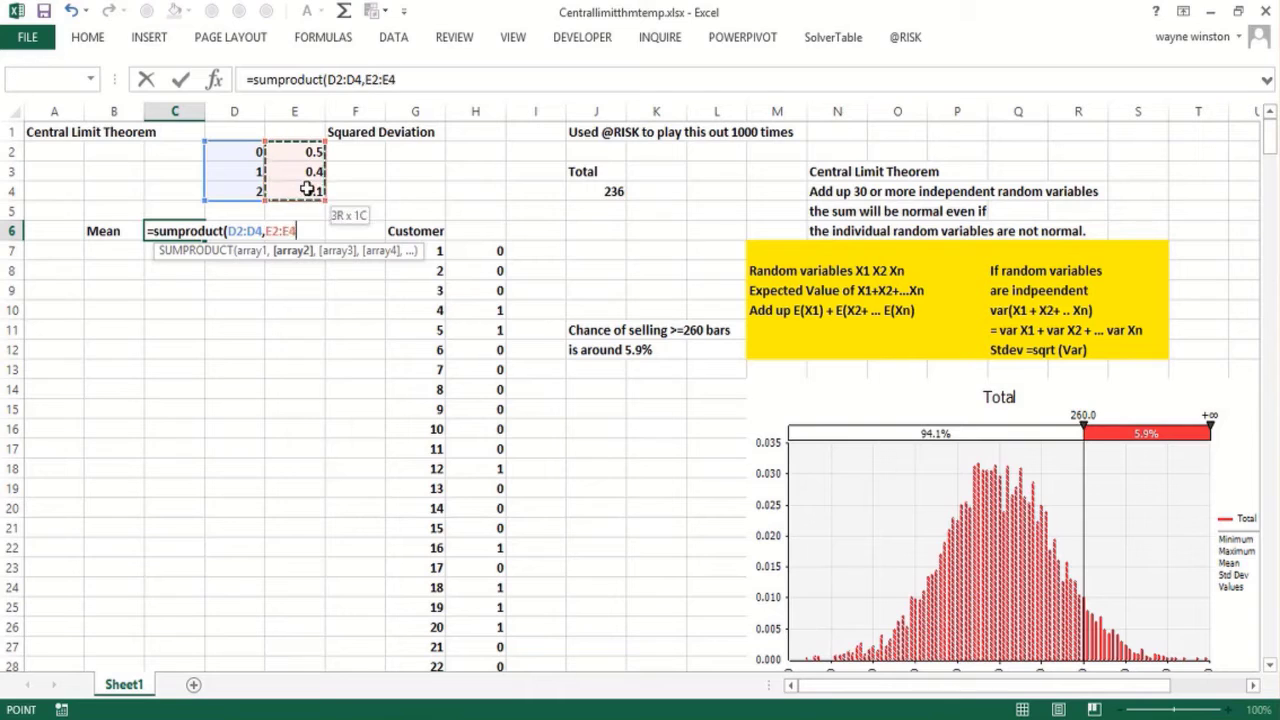
text())
key(Return)
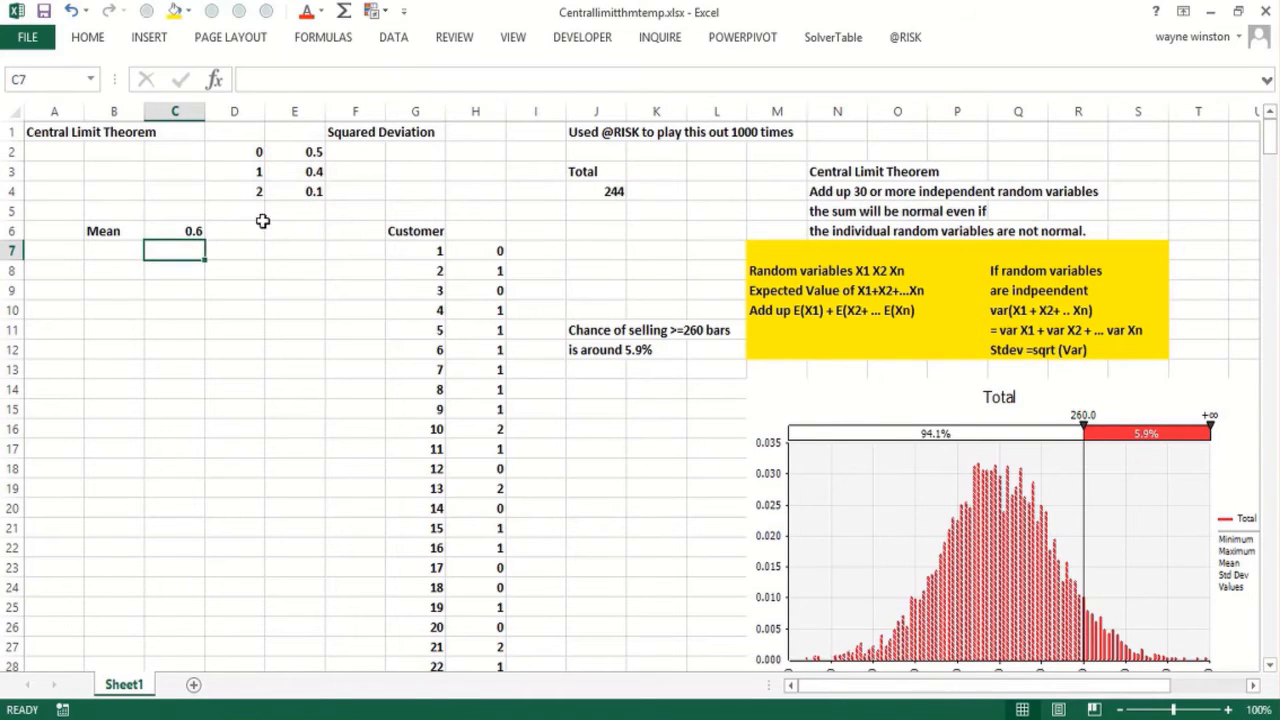
click(187, 231)
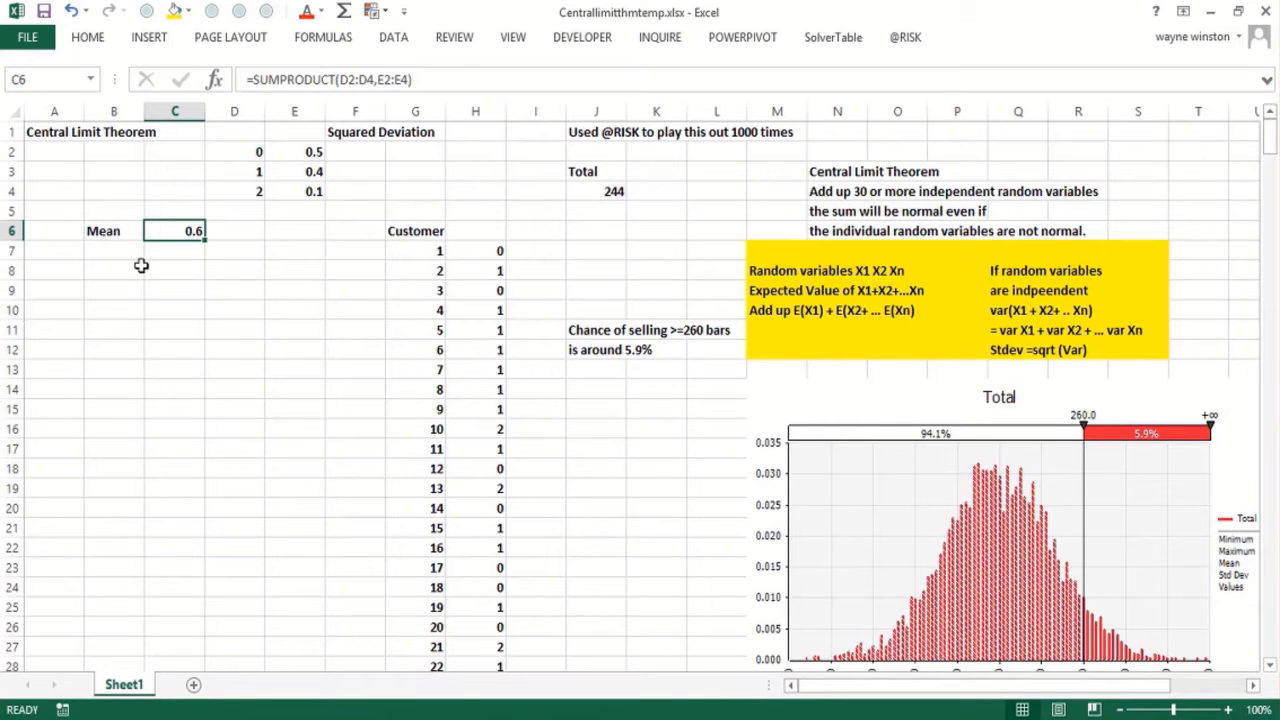
click(298, 258)
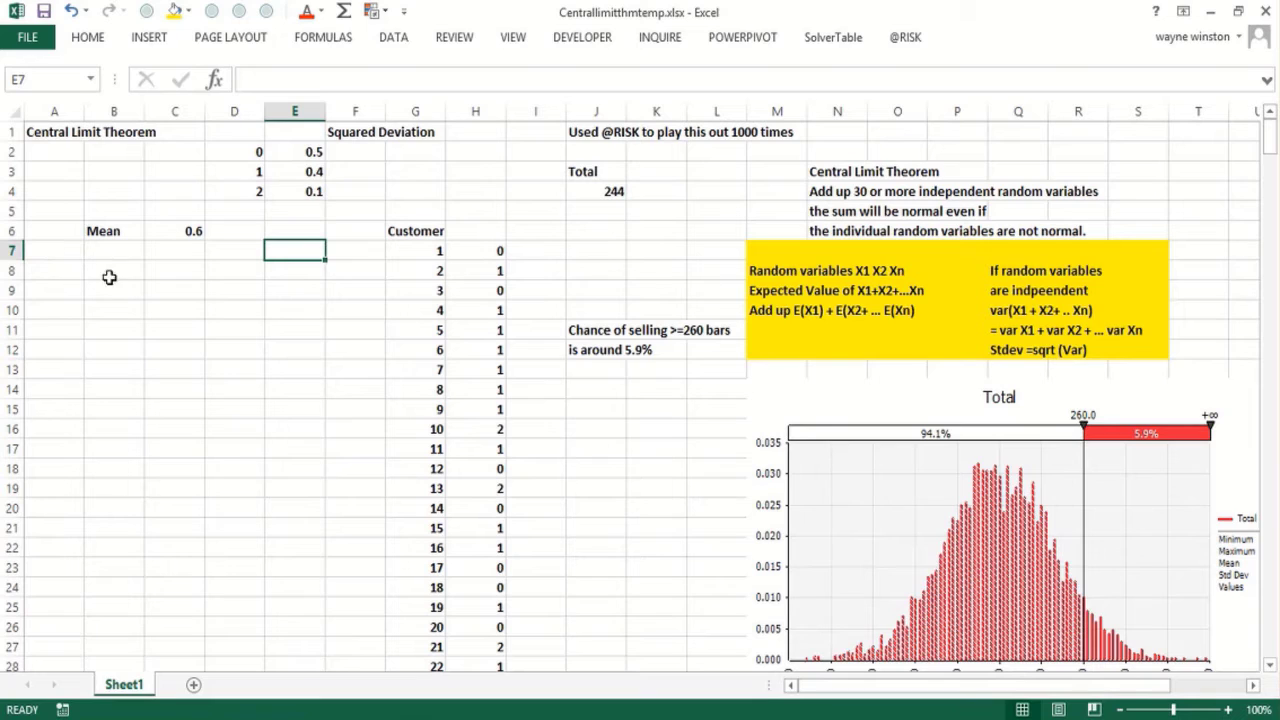
Calculate the squared deviations in F2:F4 with =(D2-$C$6)^2, keeping the mean reference absolute and filling the formula down
click(355, 148)
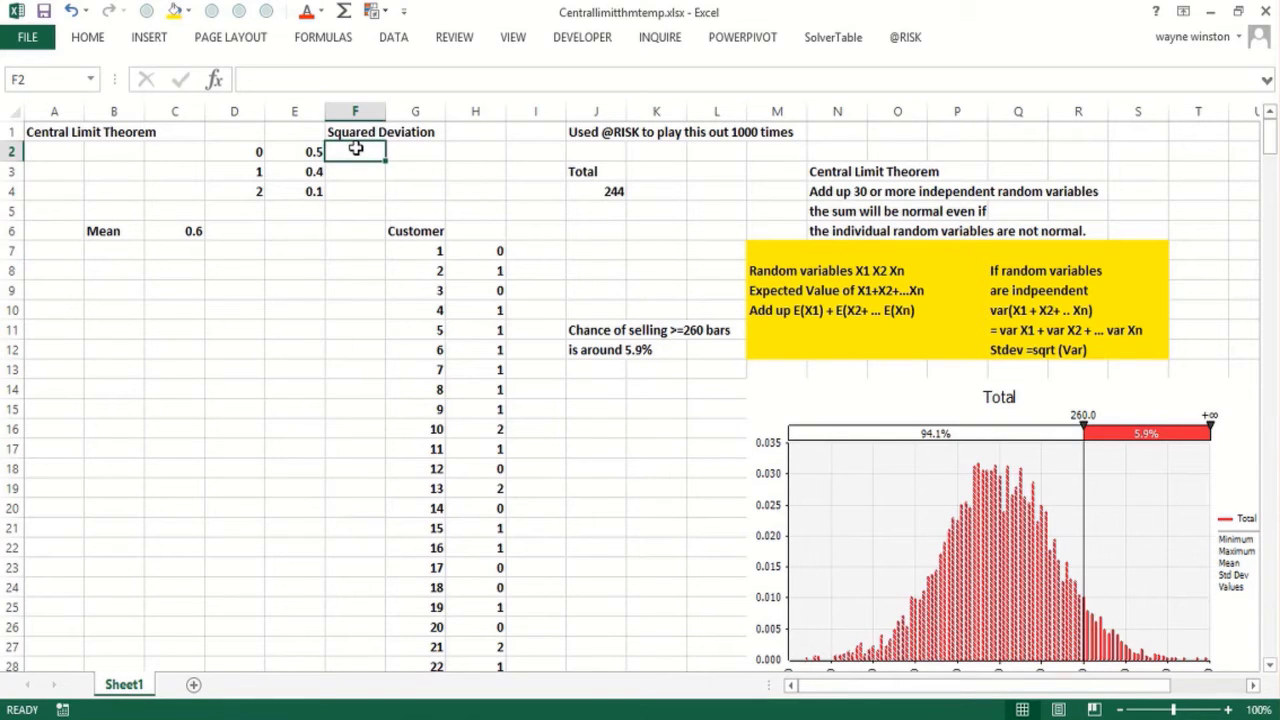
text(=)
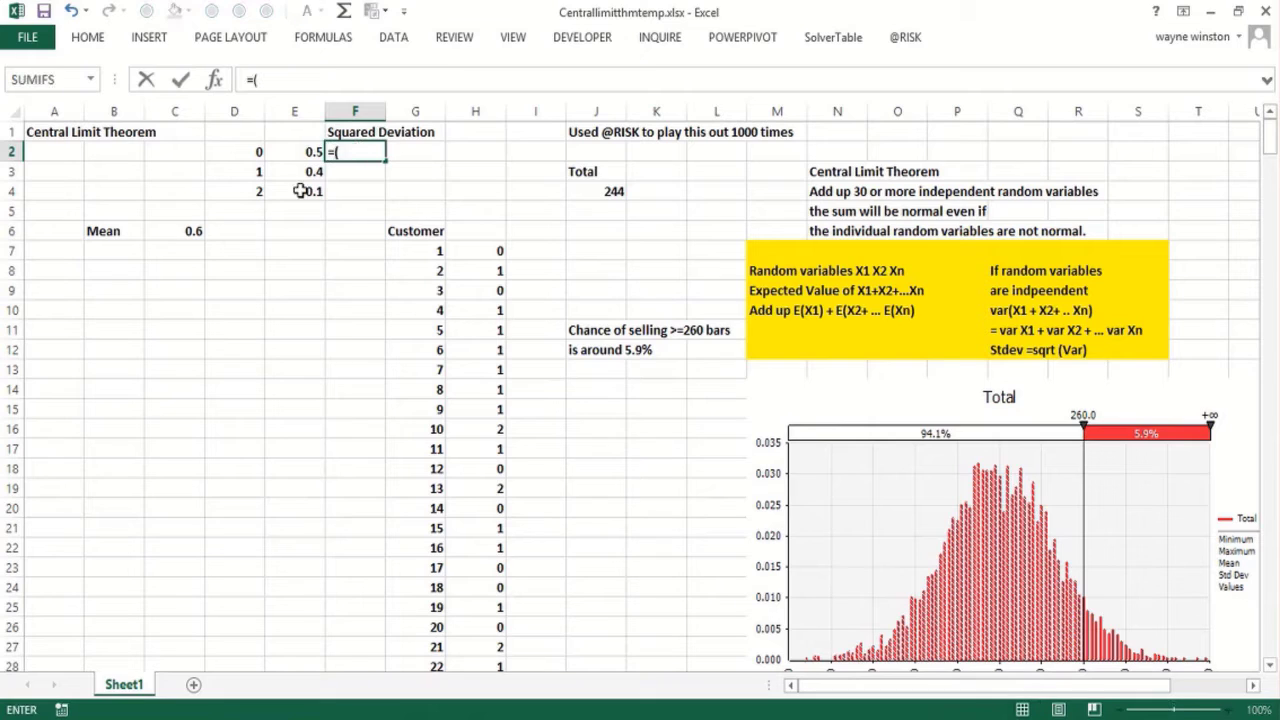
text(()
click(257, 152)
text(-)
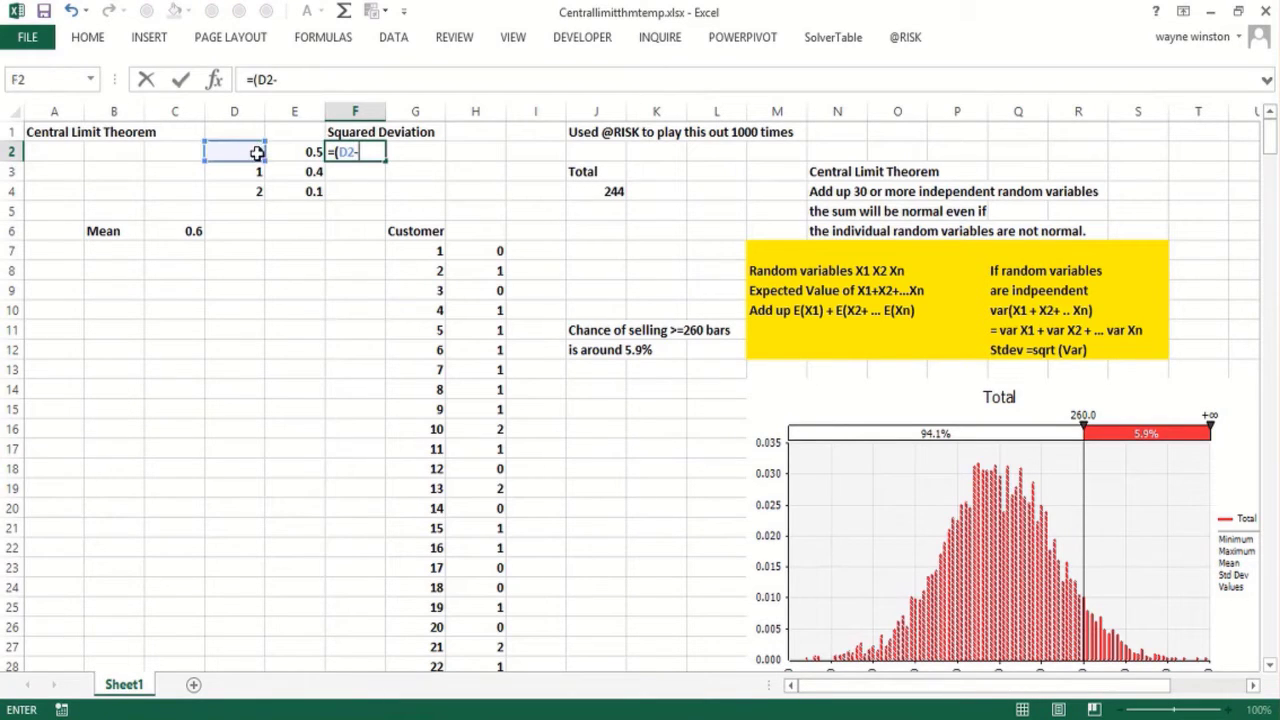
click(182, 229)
key(F4)
text()^2)
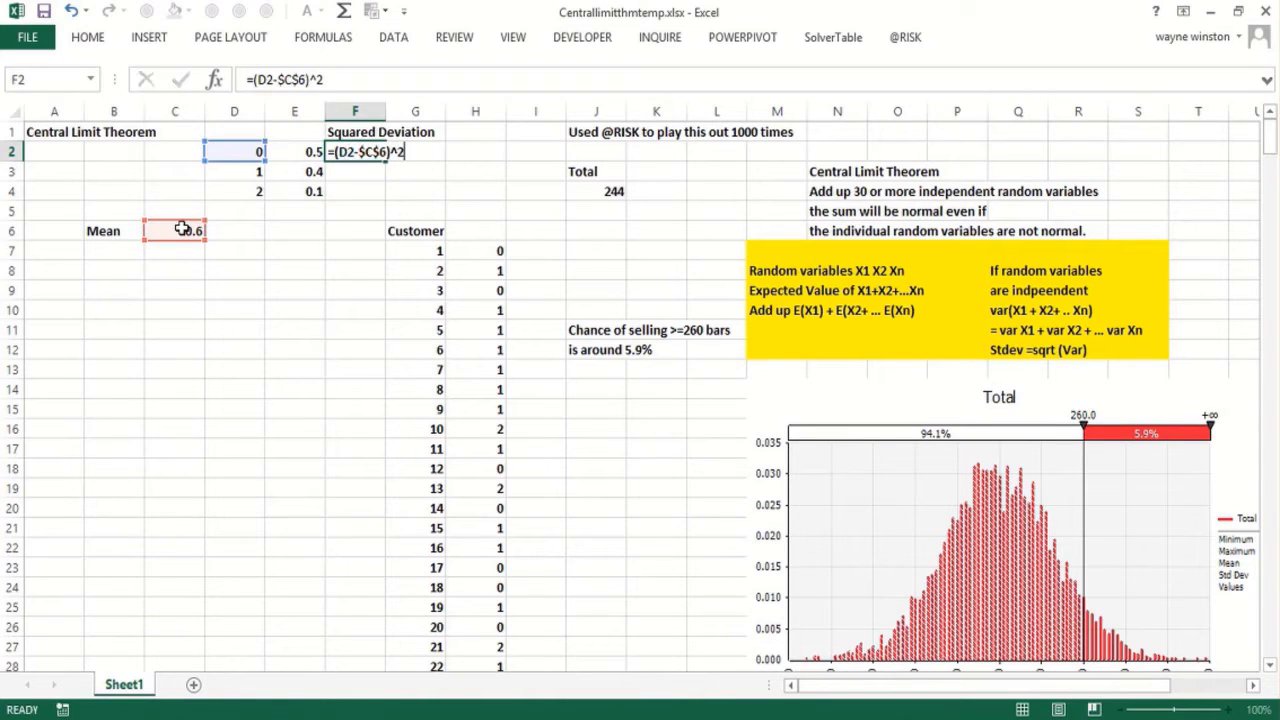
key(Return)
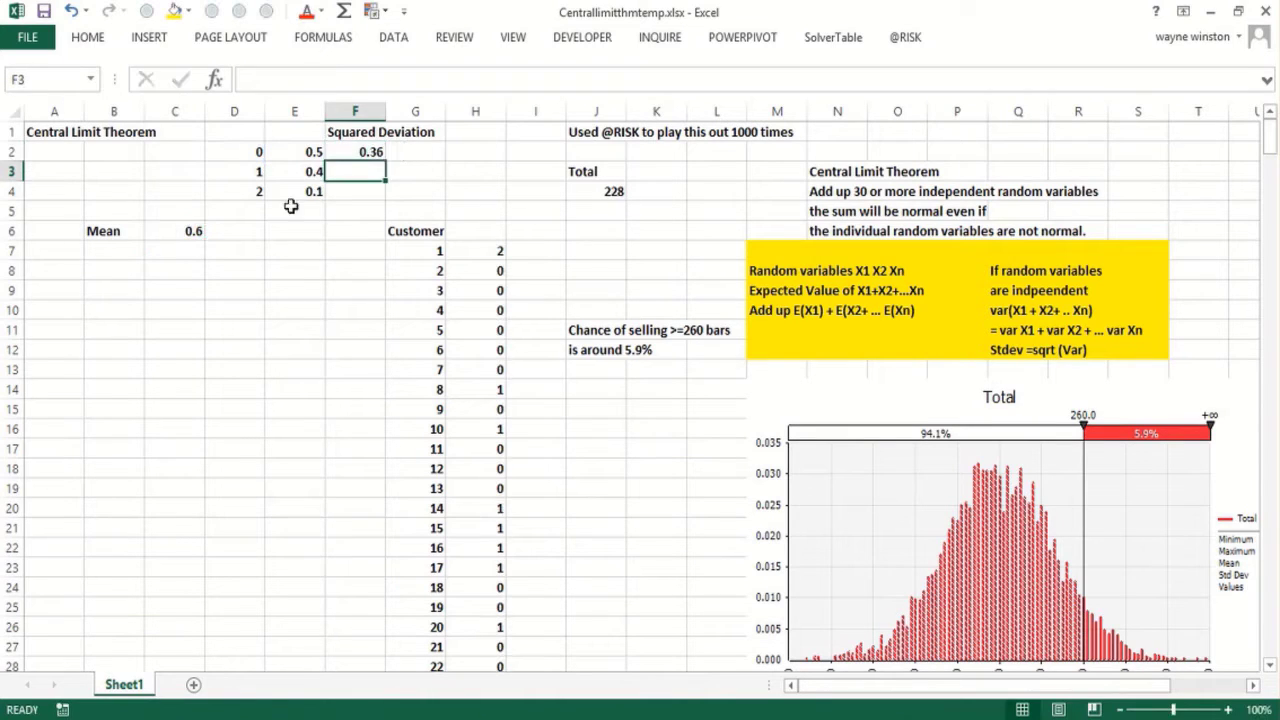
click(371, 152)
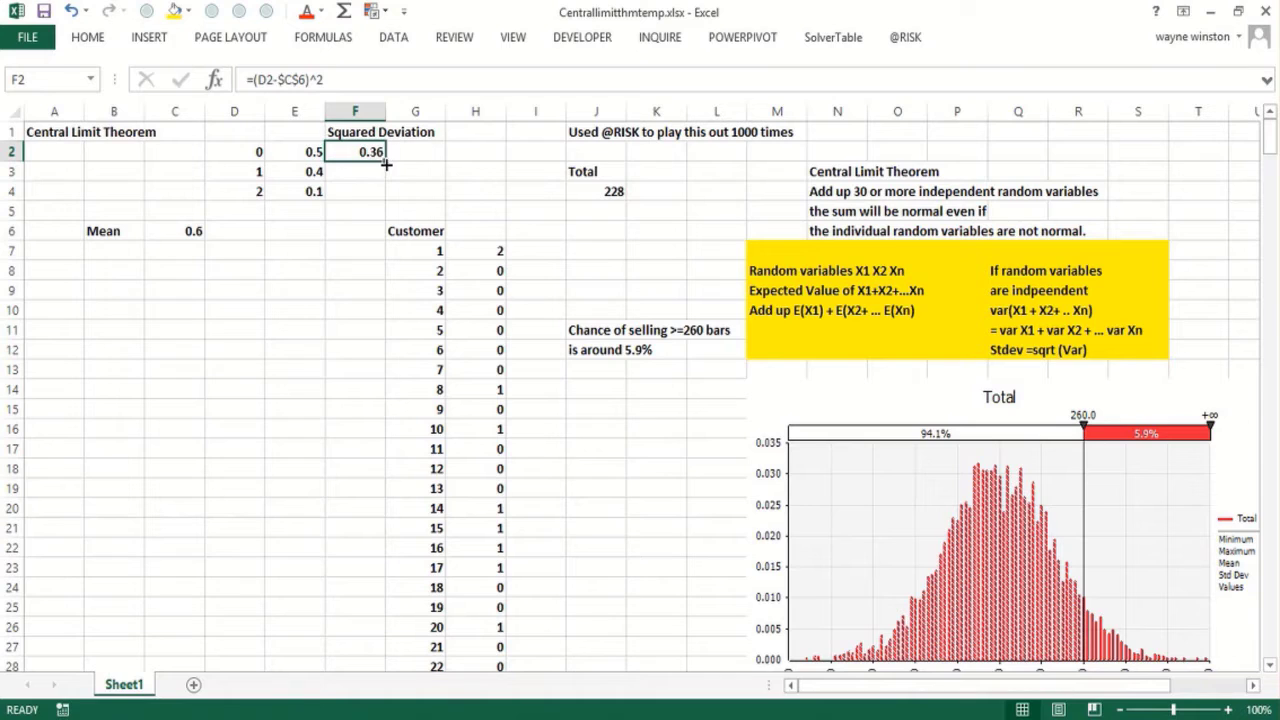
drag(385, 163, 384, 201)
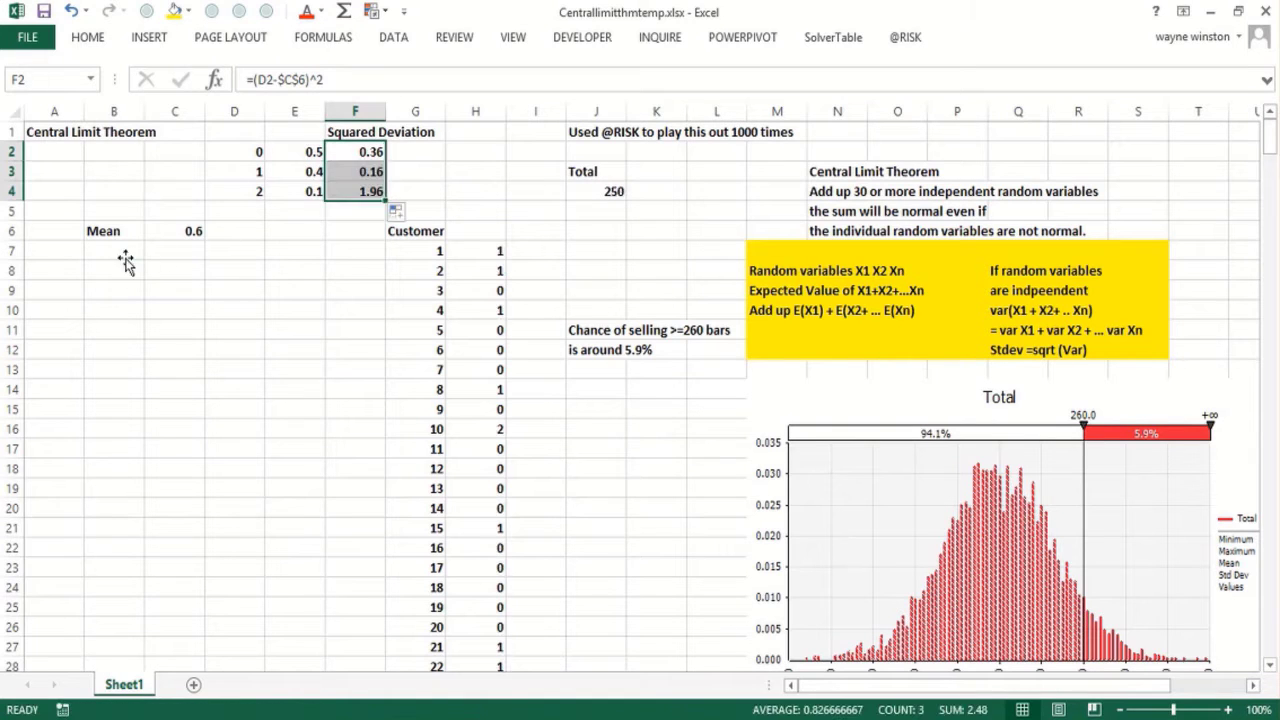
Label cell B7 "Variance" below the Mean label
click(125, 256)
text(Variance)
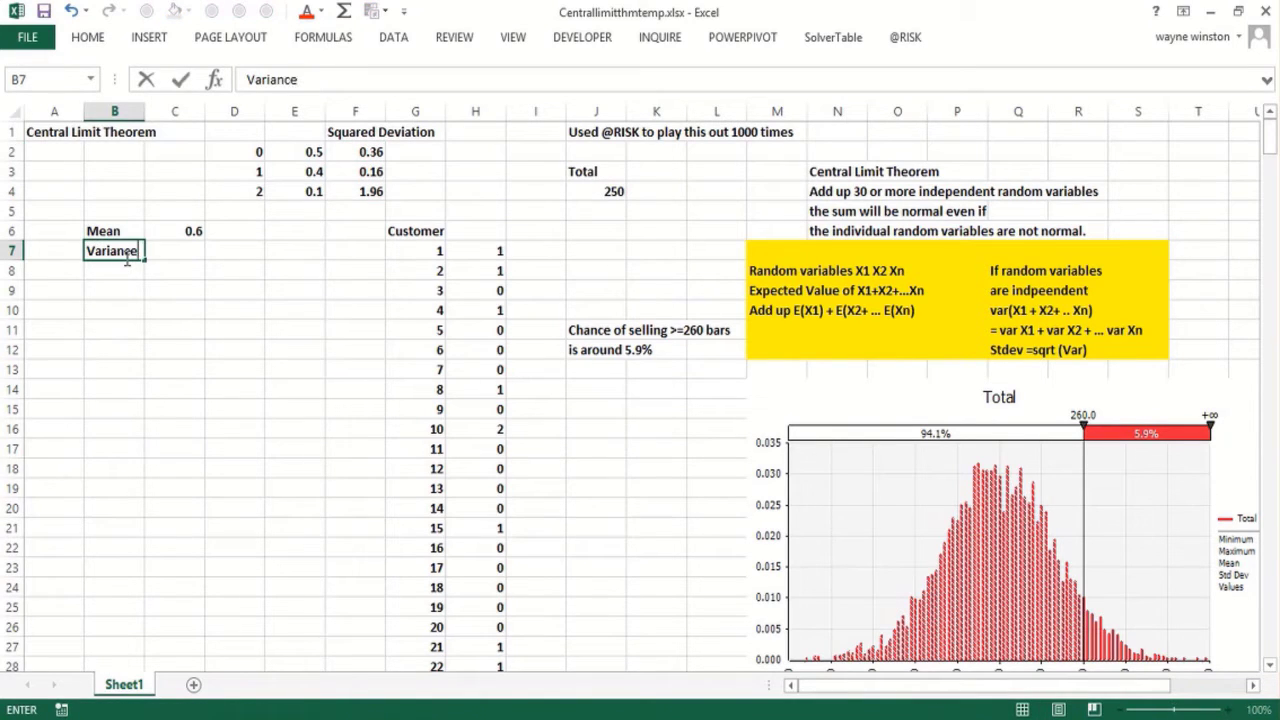
key(Tab)
text(=)
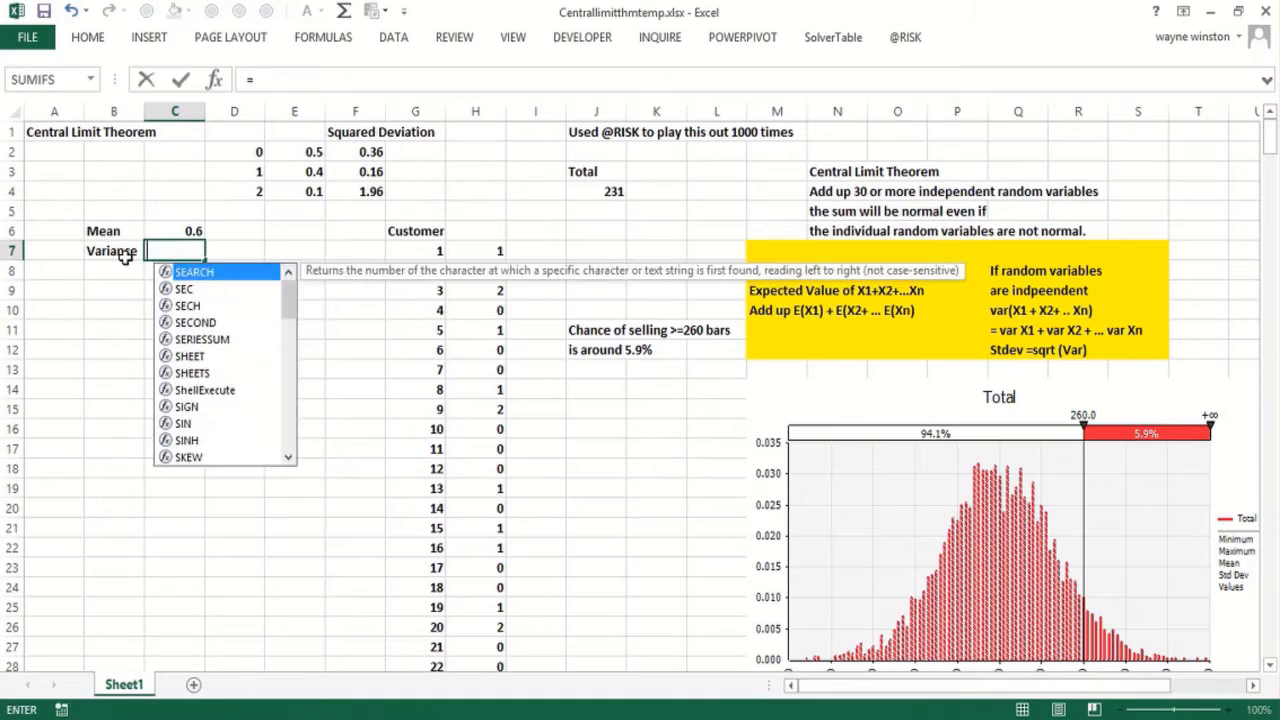
text(sumproduct()
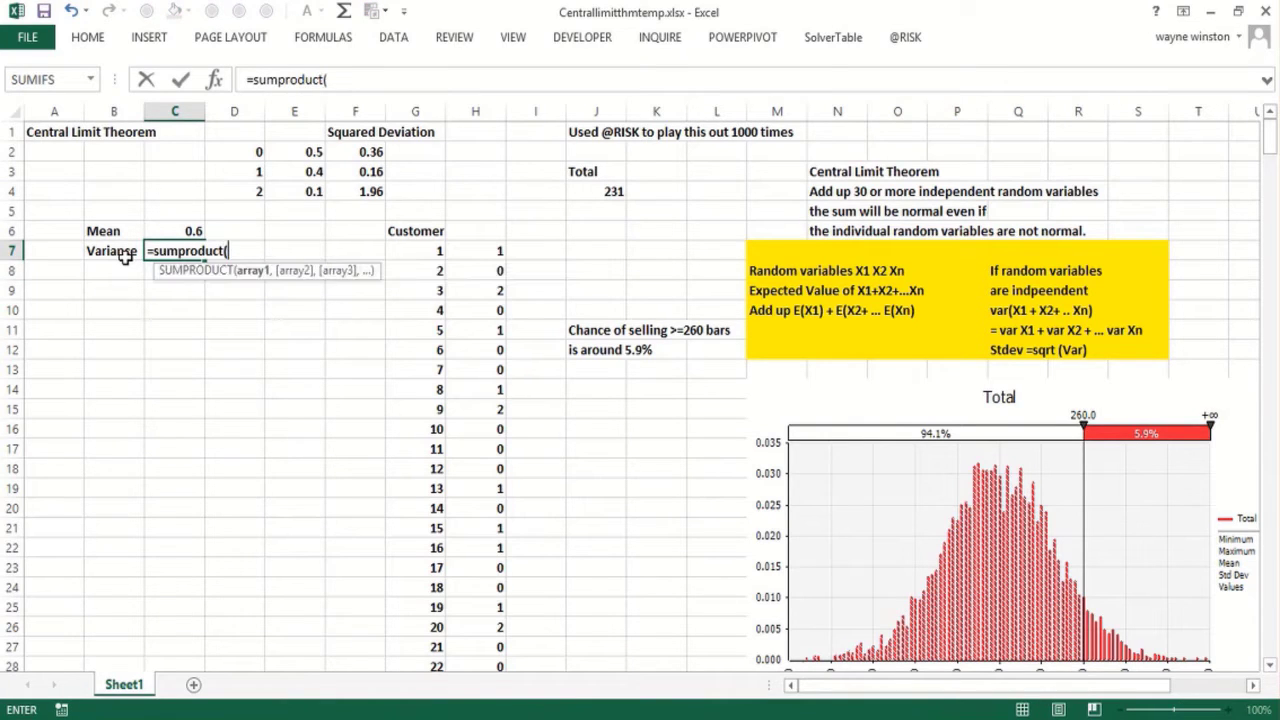
drag(230, 152, 255, 193)
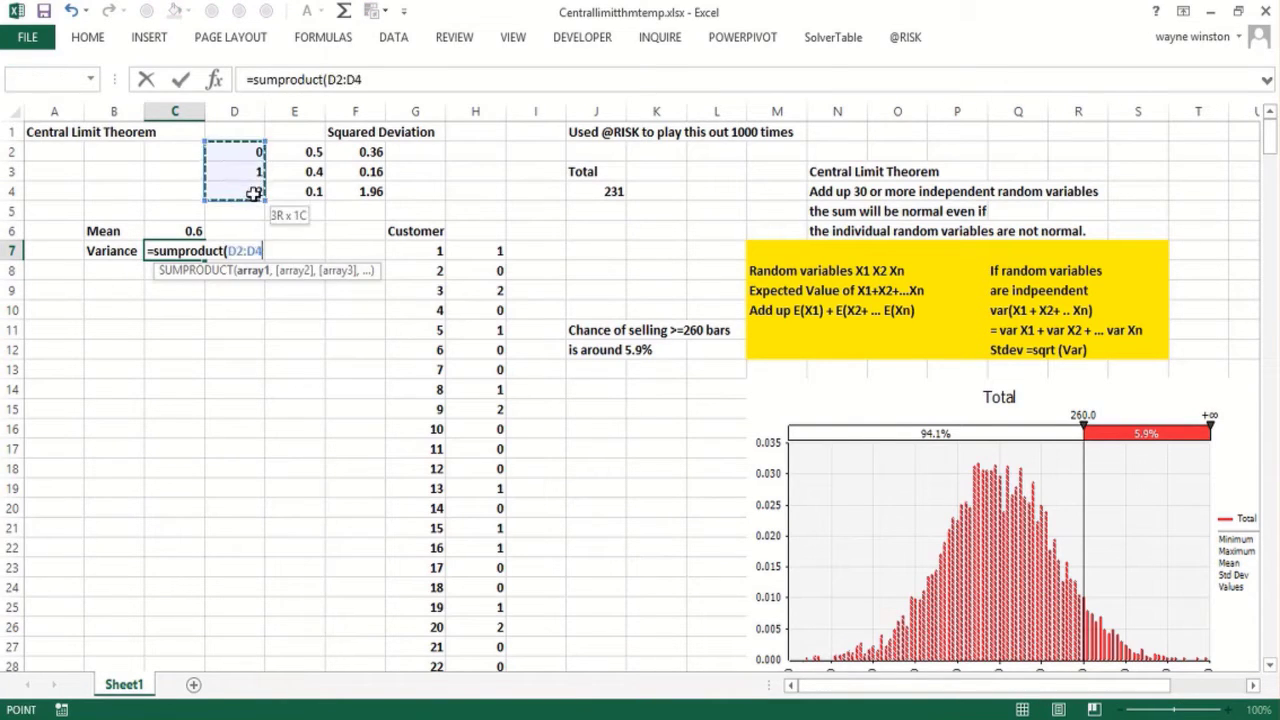
text(,)
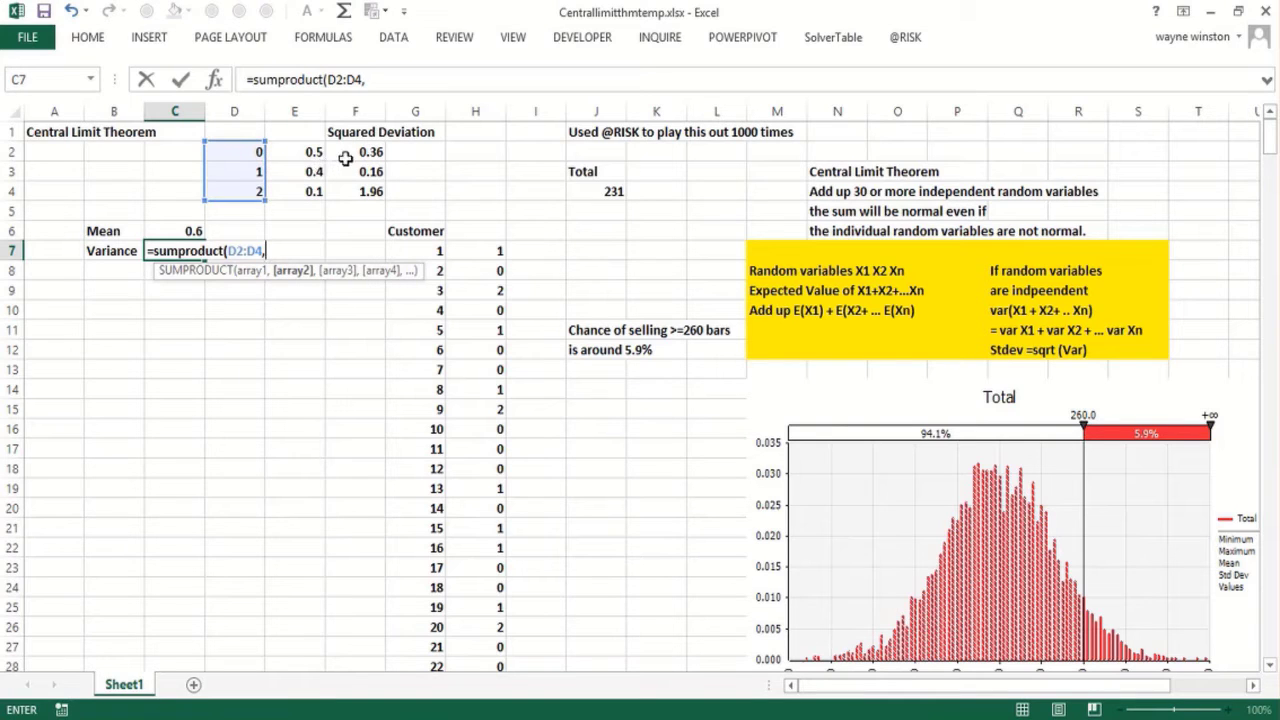
key(Escape)
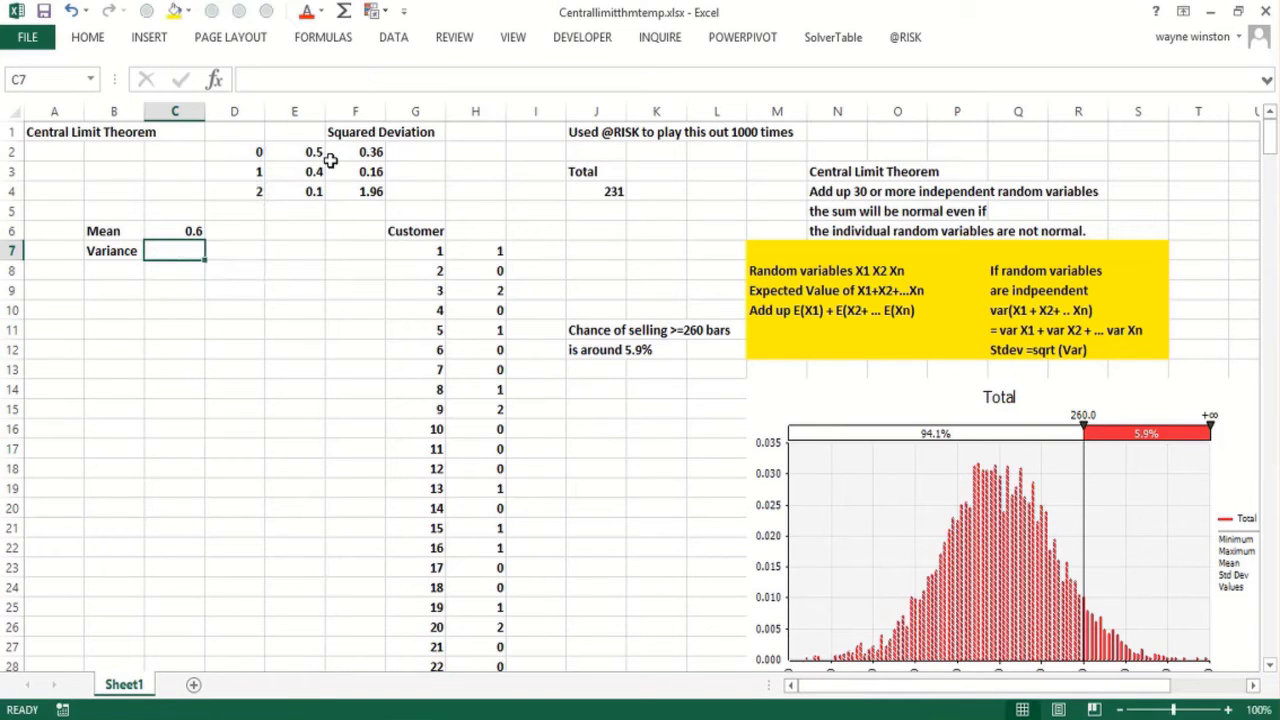
Calculate the variance in C7 as the SUMPRODUCT of the squared deviations F2:F4 and the probabilities E2:E4
text(=sumproduct)
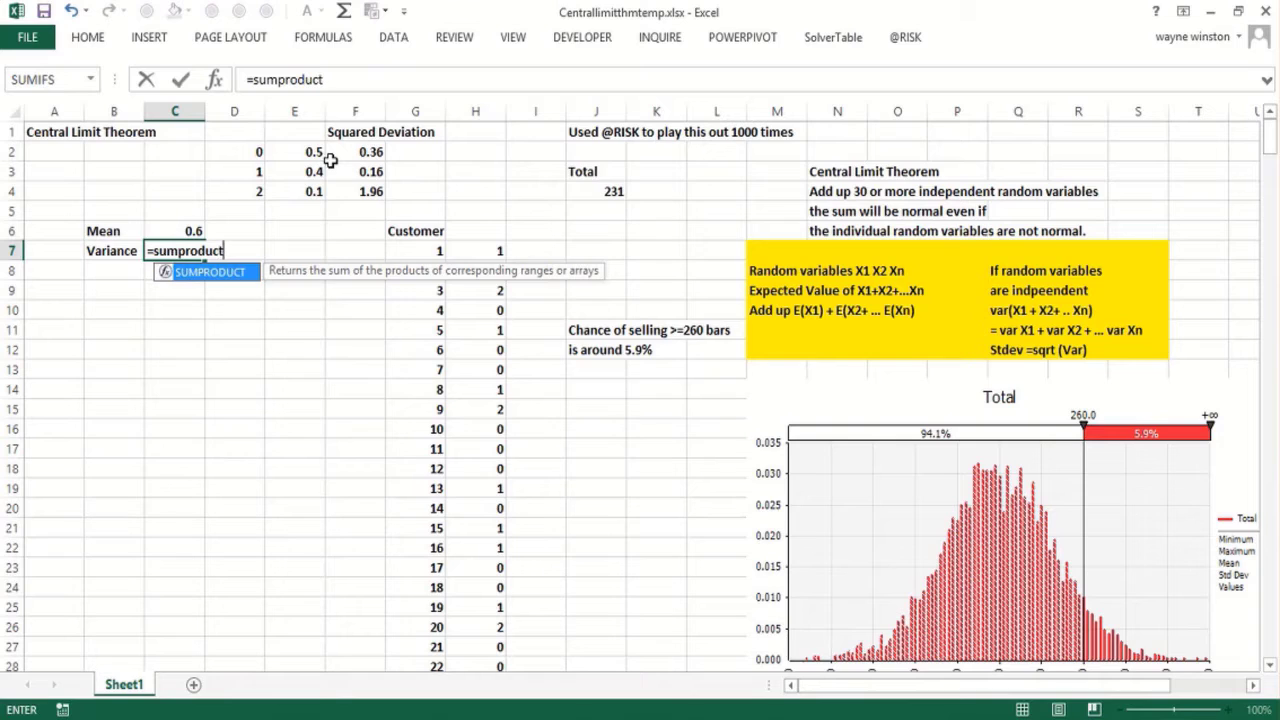
text(()
drag(358, 152, 360, 197)
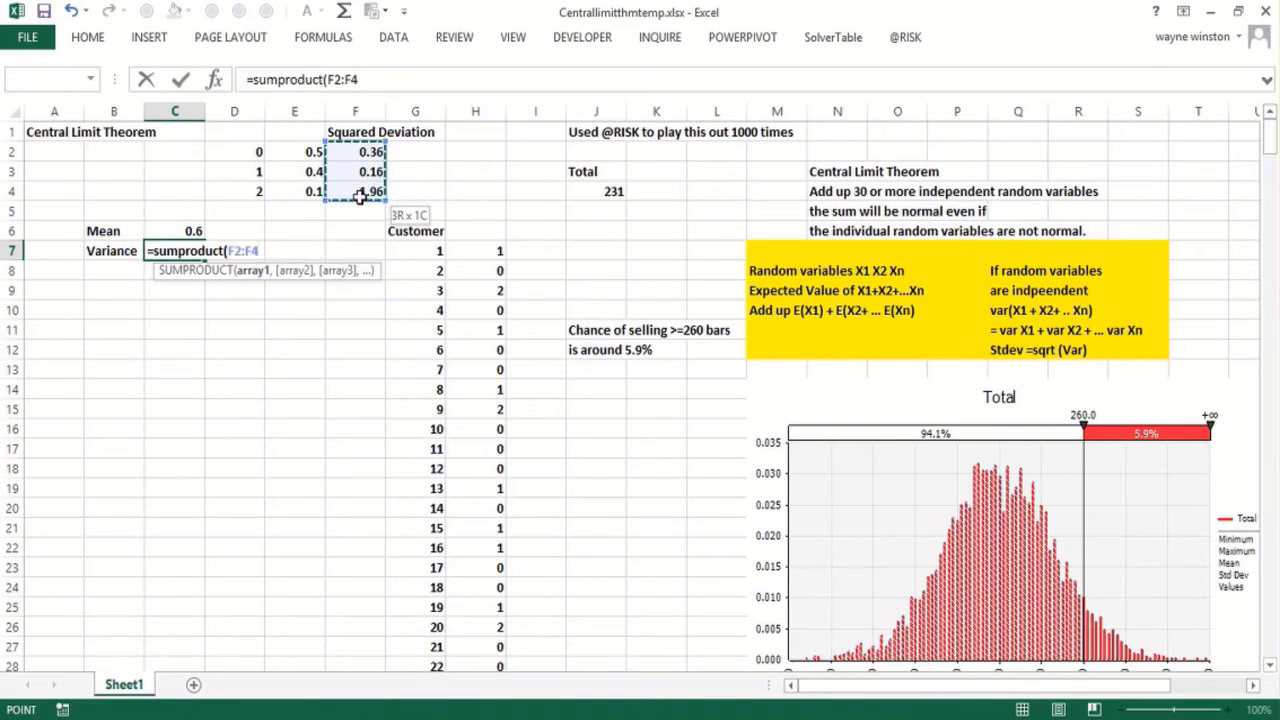
text(,)
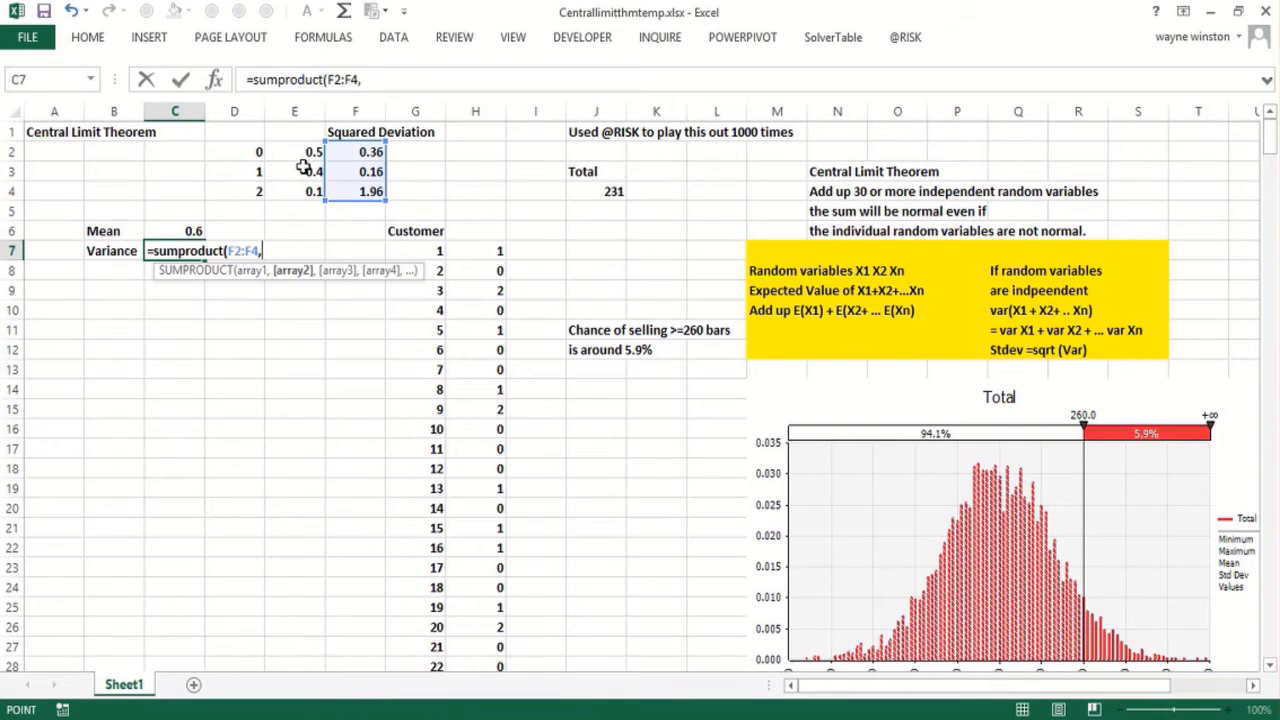
drag(303, 152, 303, 192)
text())
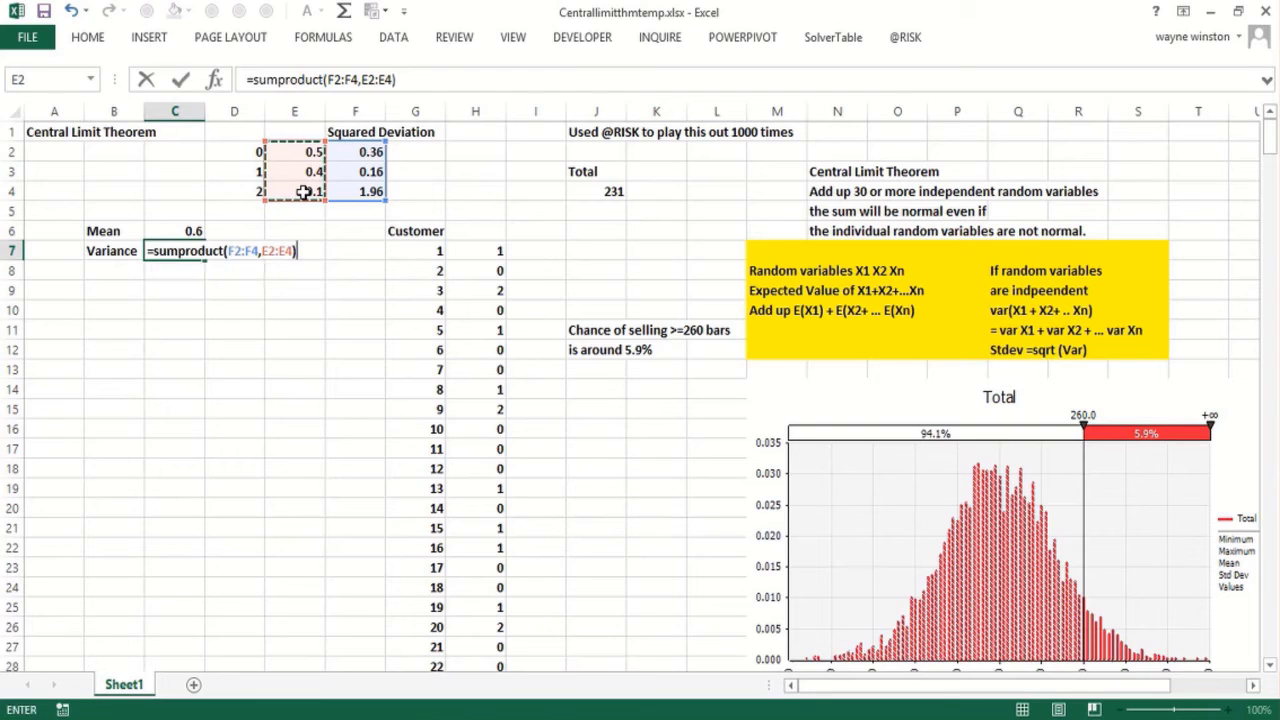
key(Return)
Label cell B8 "st dev" and calculate the standard deviation in C8 as the square root of the variance in C7
key(Left)
text(s)
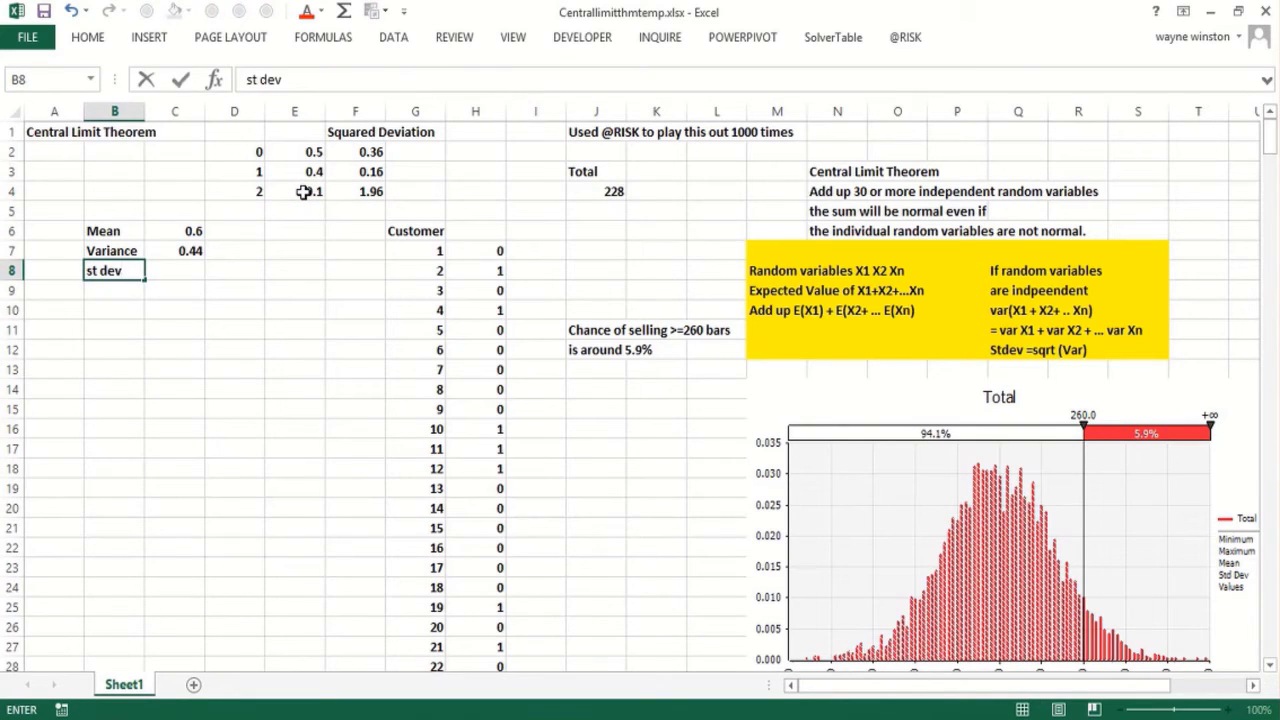
key(Tab)
text(=sqrt)
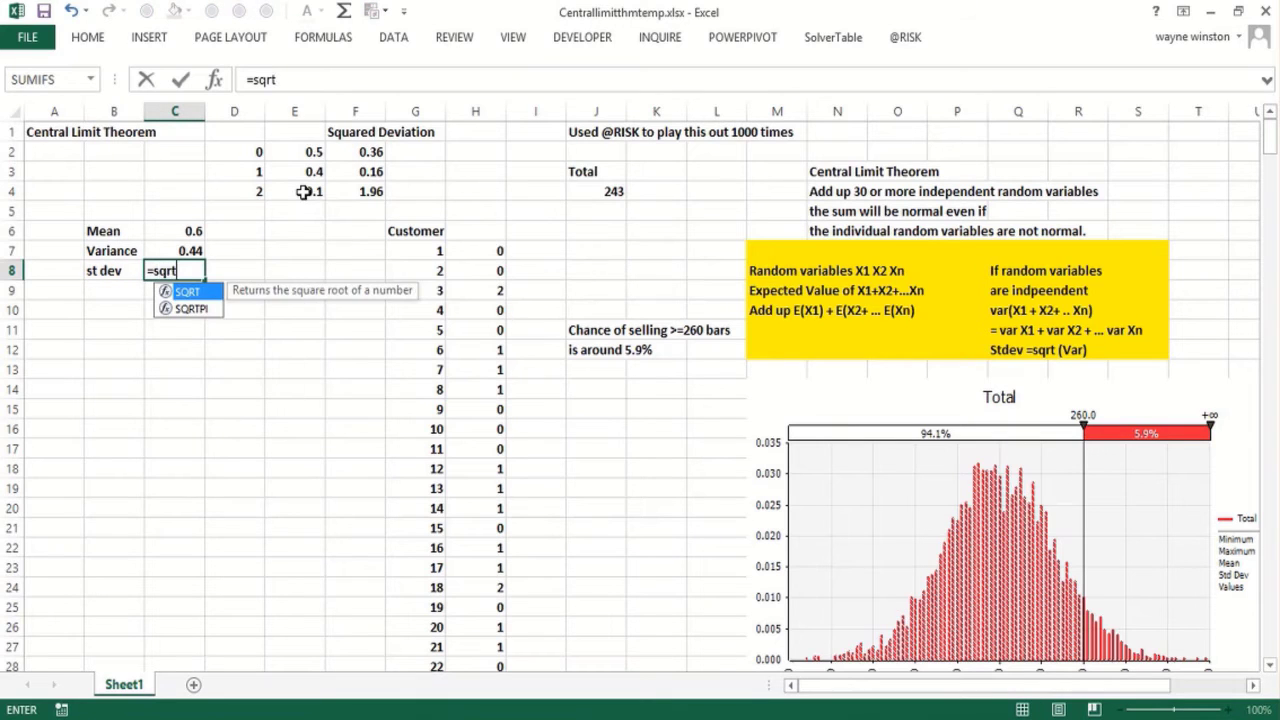
text(()
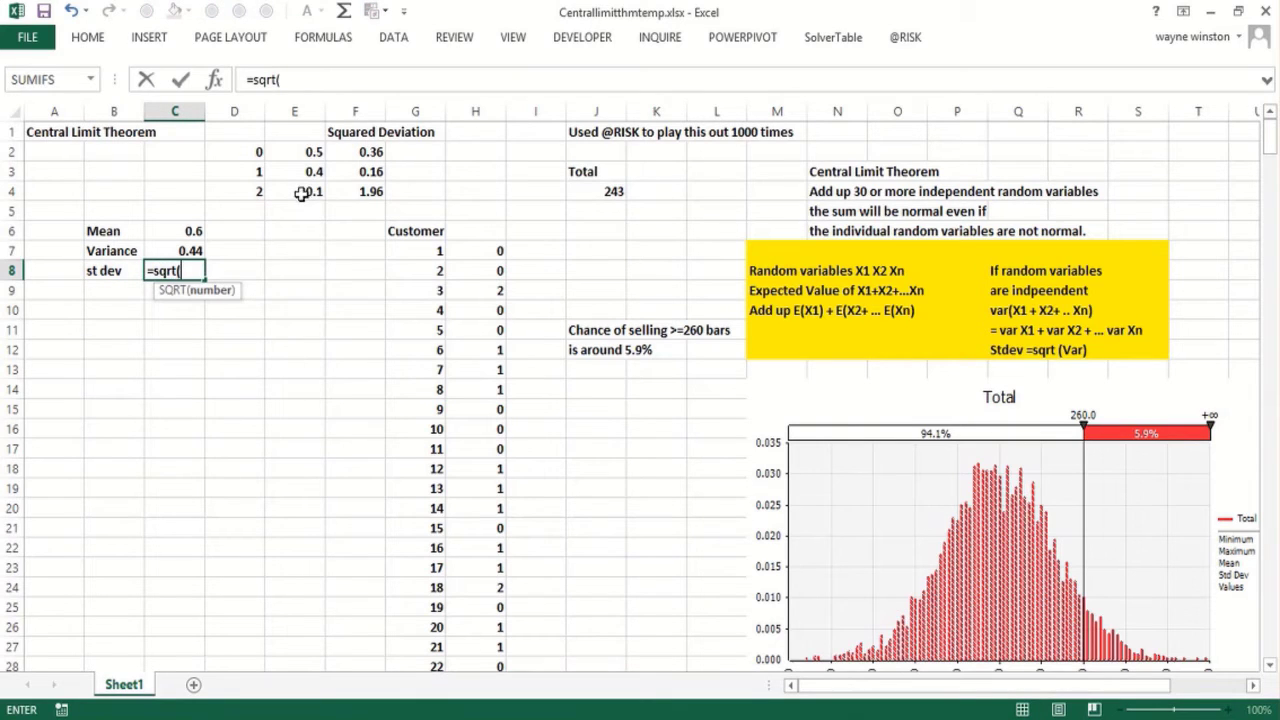
click(176, 250)
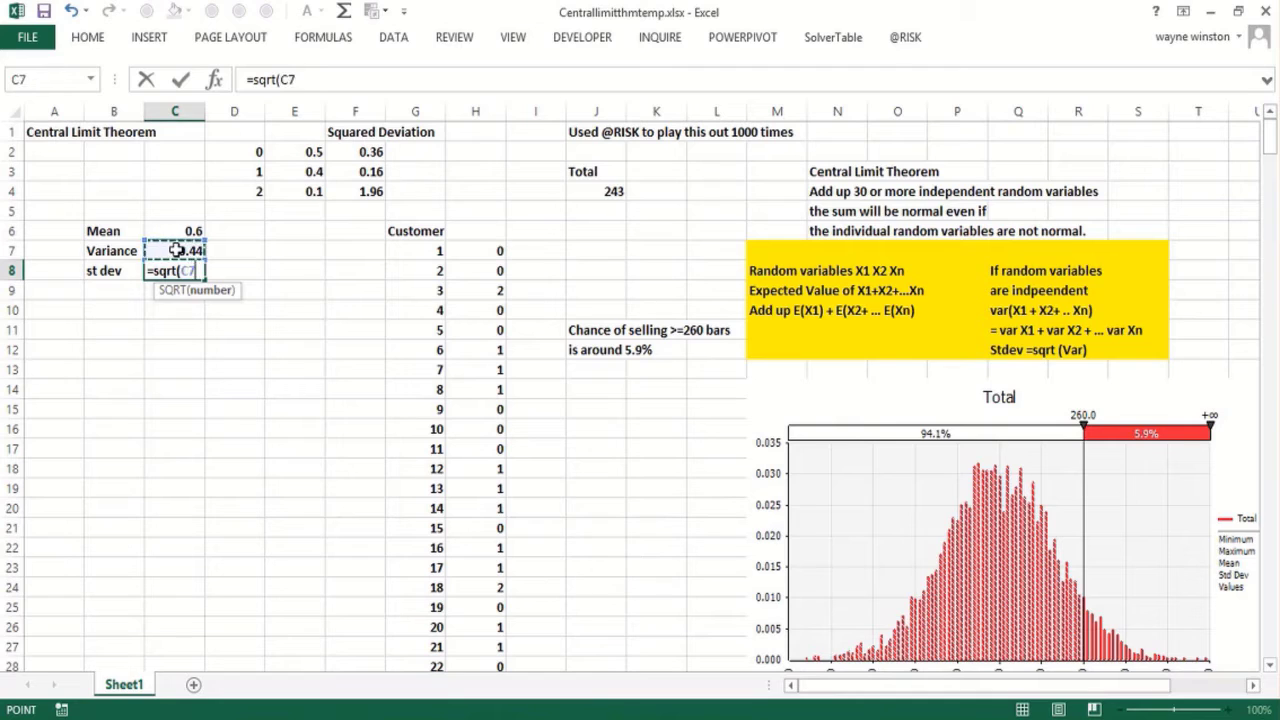
text())
key(Return)
Label cell B11 "Mean", leaving two empty rows below the single-customer statistics
key(Down)
key(Down)
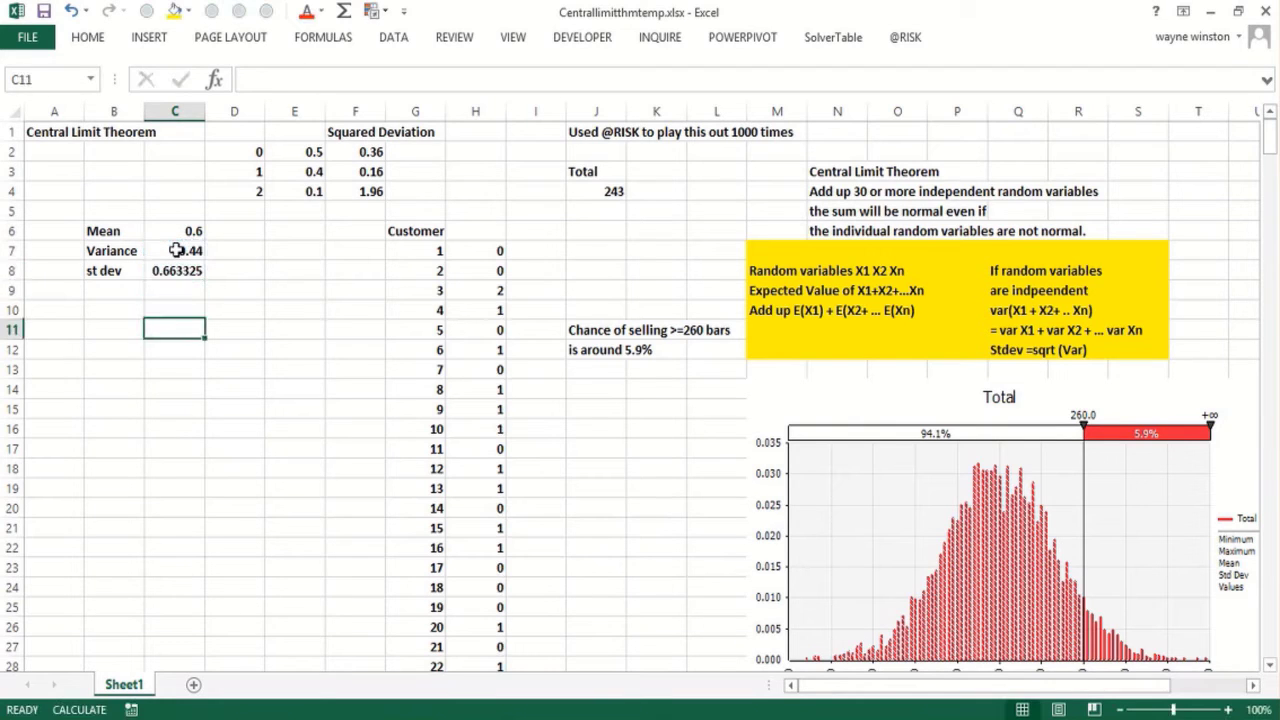
key(Left)
text(Mean)
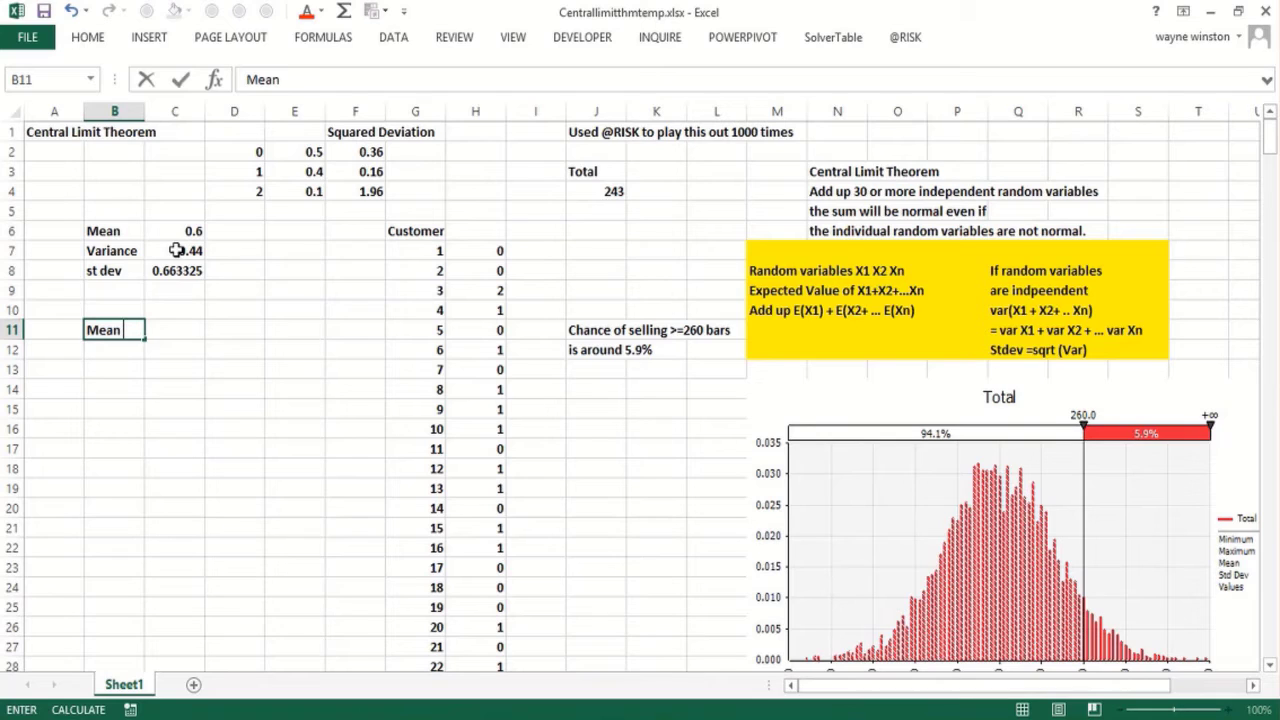
Enter the heading "Total bars bought by 400 people" in B10, above the second Mean label
key(Up)
text(Tot)
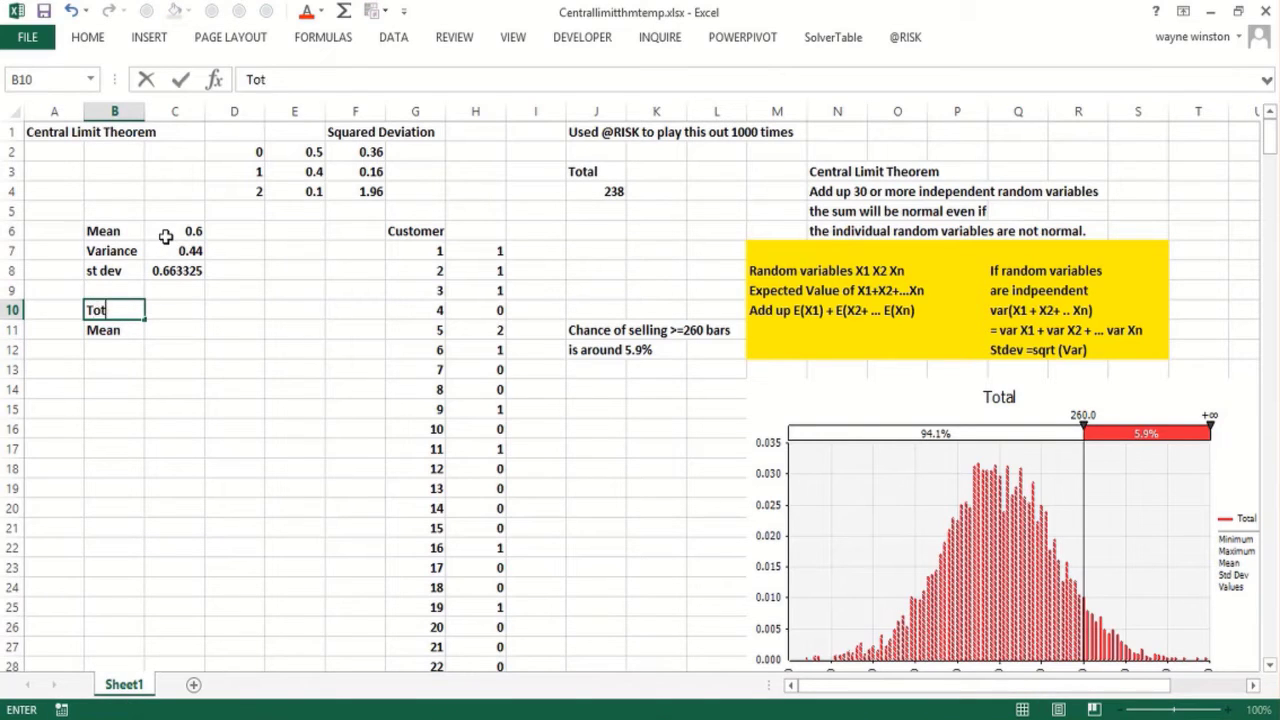
text(al bar)
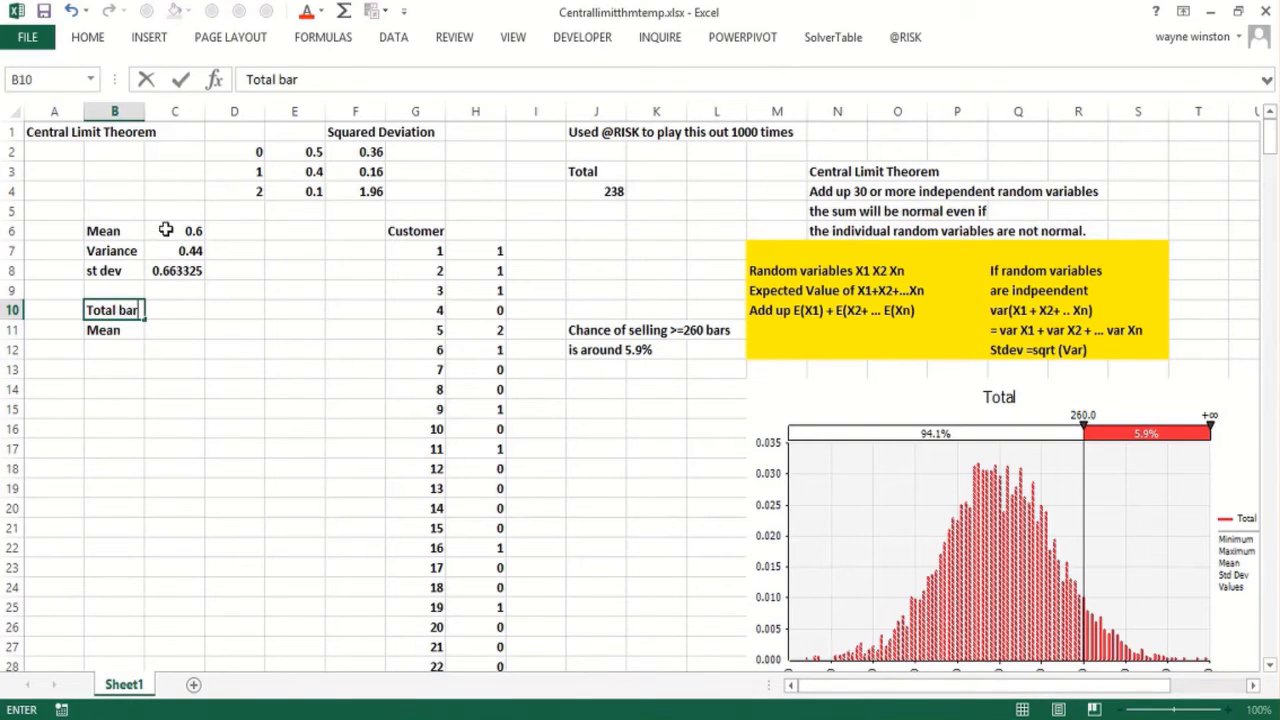
text(s bought bhy 40)
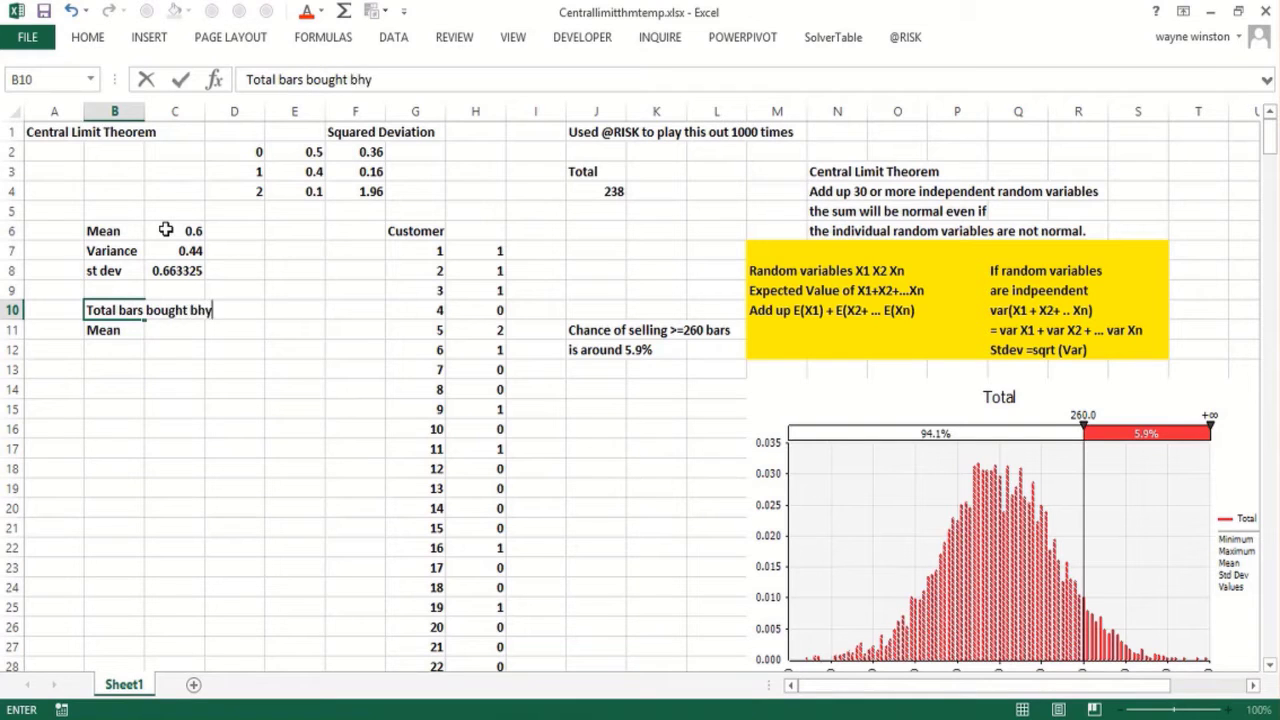
key(BackSpace)
key(BackSpace)
key(BackSpace)
text(400 people)
key(ctrl+Return)
key(Return)
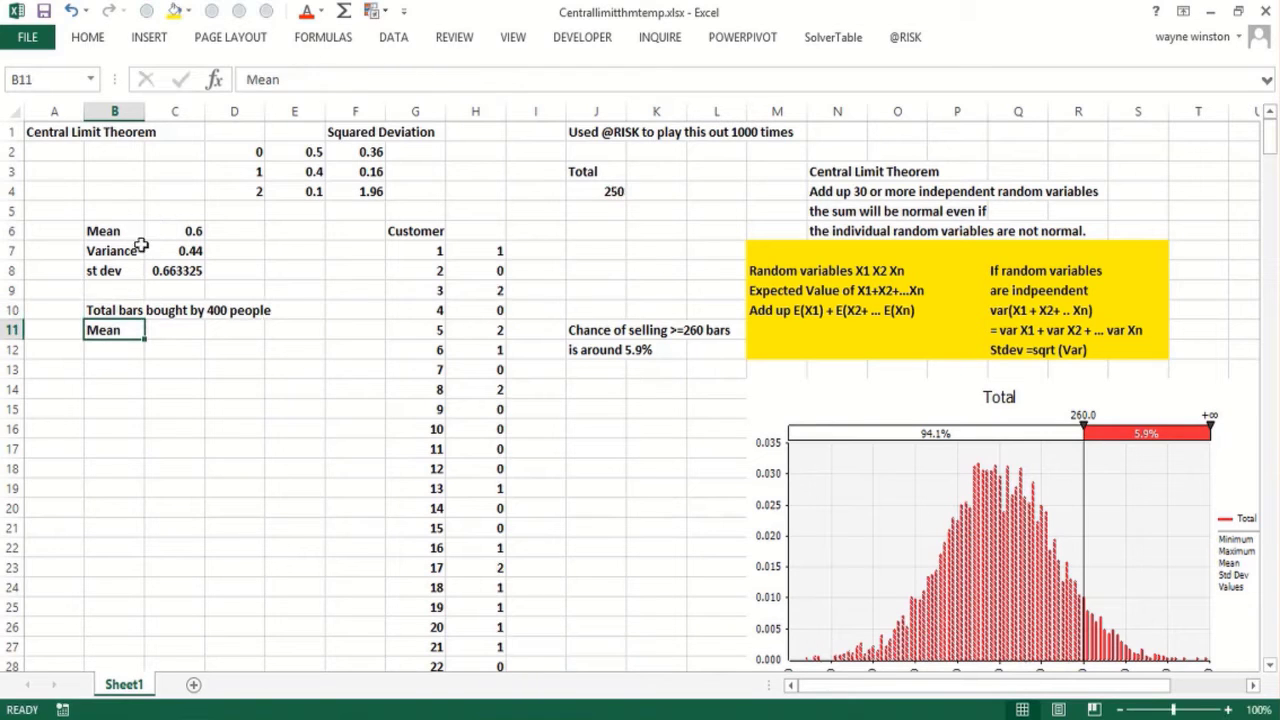
Calculate the mean total for 400 customers in B12 with =400*.6
click(111, 350)
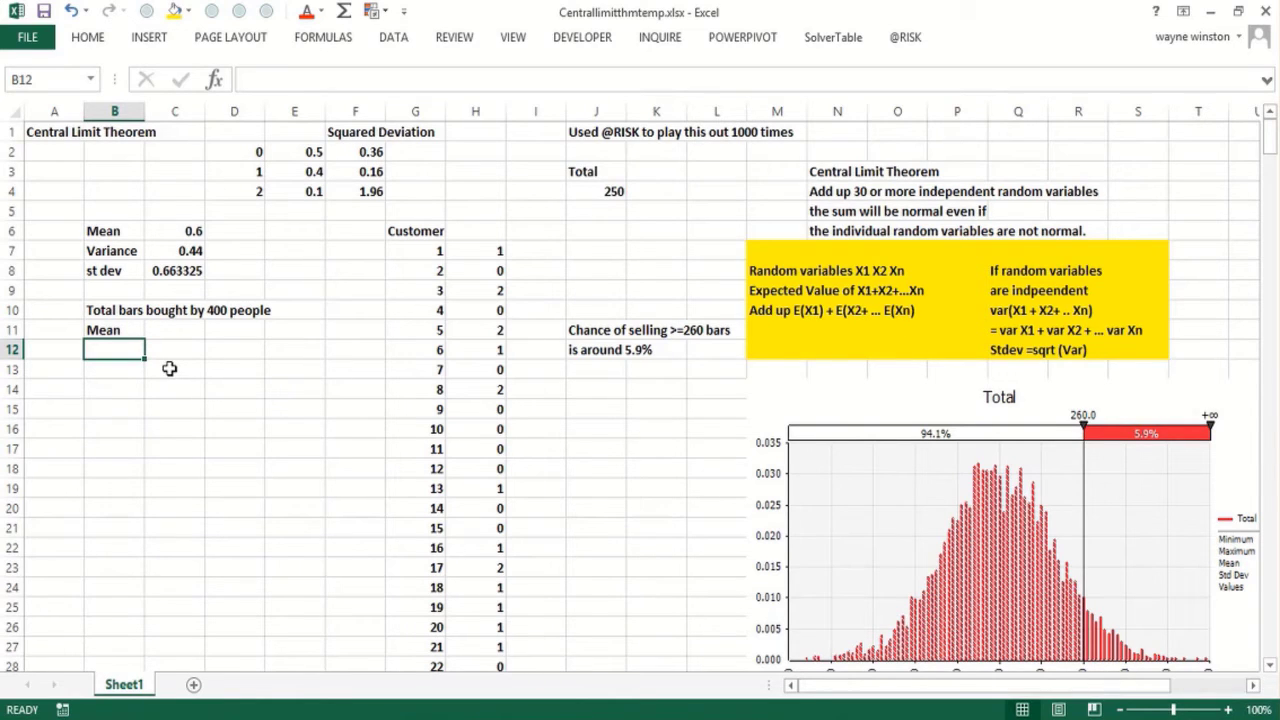
text(=400*.6)
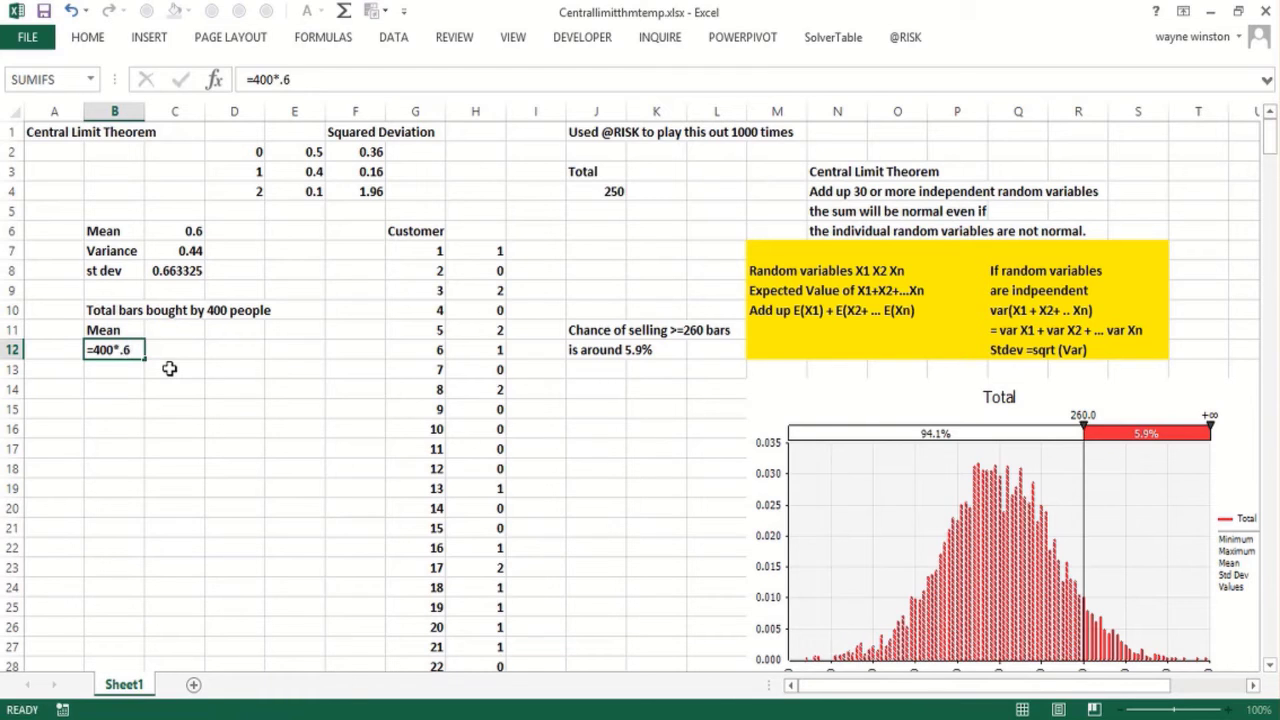
key(Return)
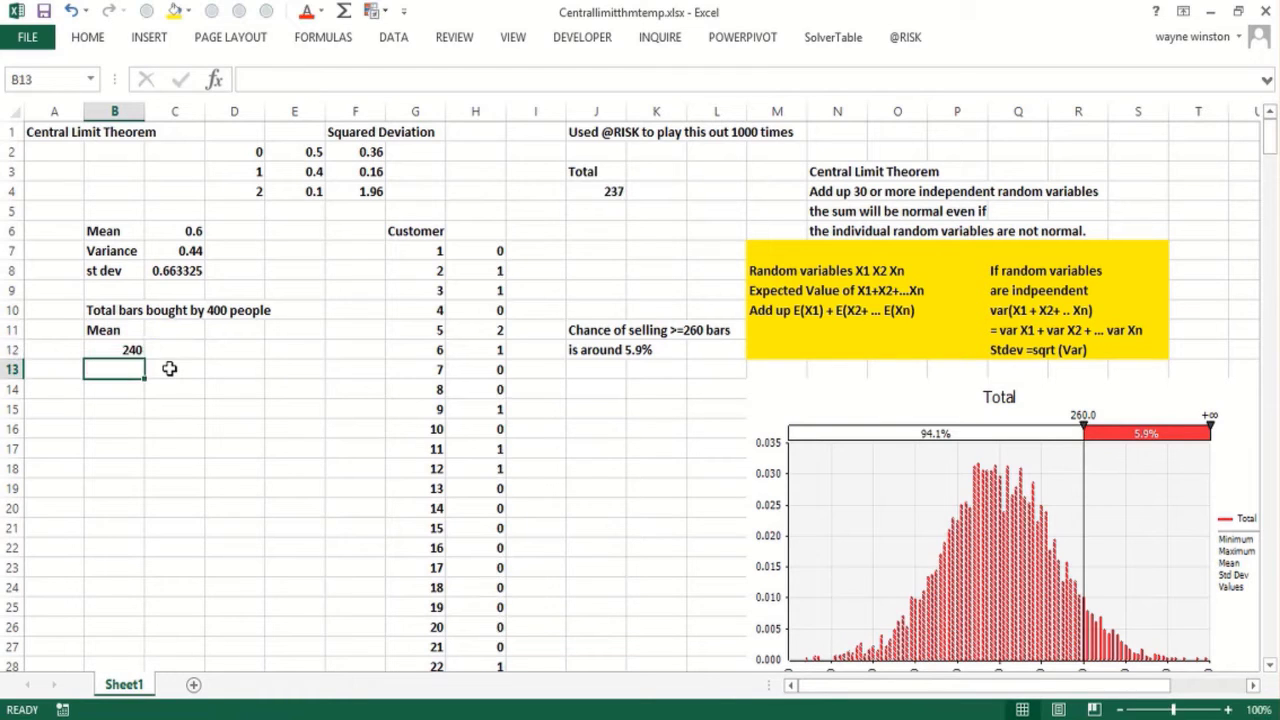
Label cell B13 "Variance" and calculate the variance of the total in B14 with =400*.44
text(Variance)
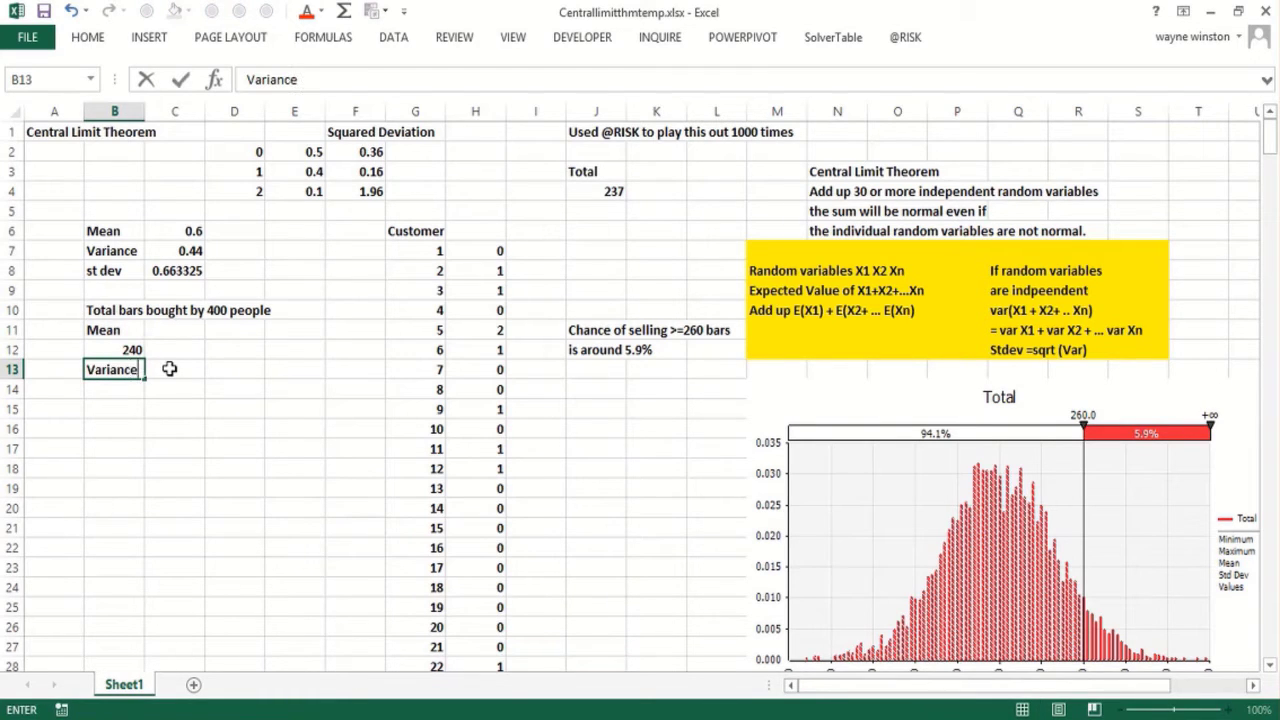
key(Return)
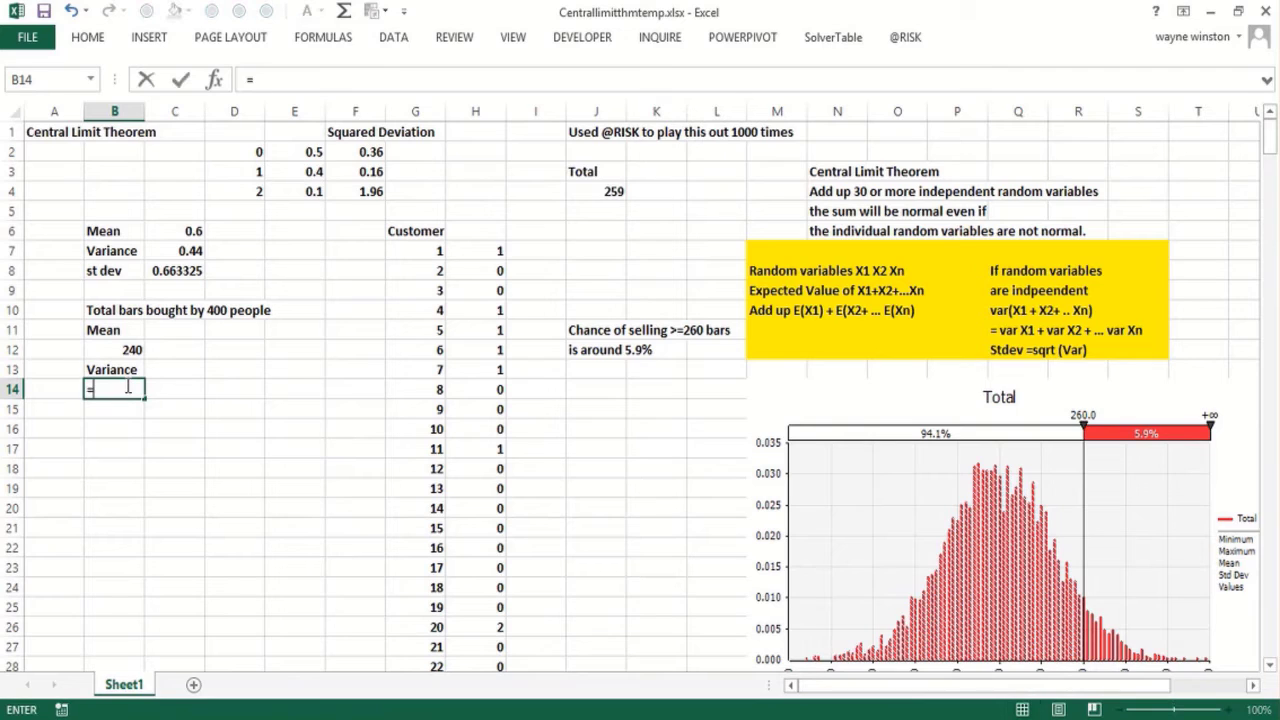
text(=400*.4)
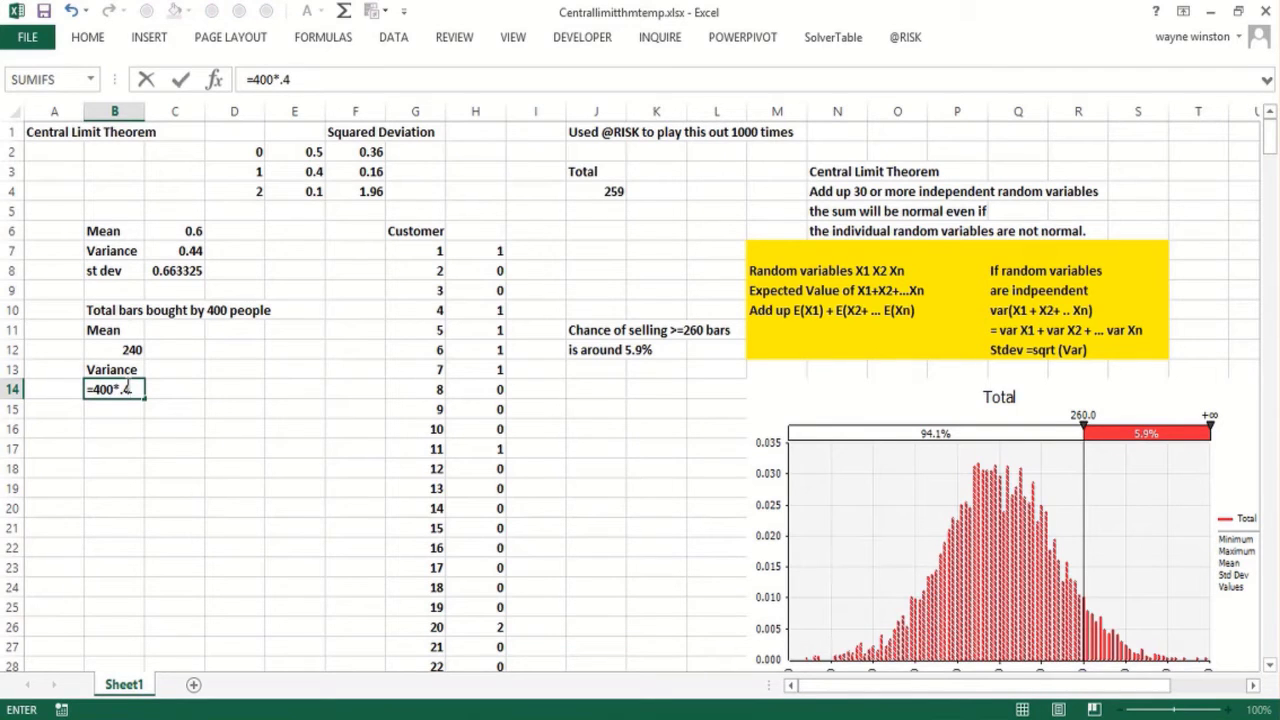
text(4)
key(Return)
Label cell B15 "Stdev" and calculate the total's standard deviation in B16 as the square root of B14
text(Stdev)
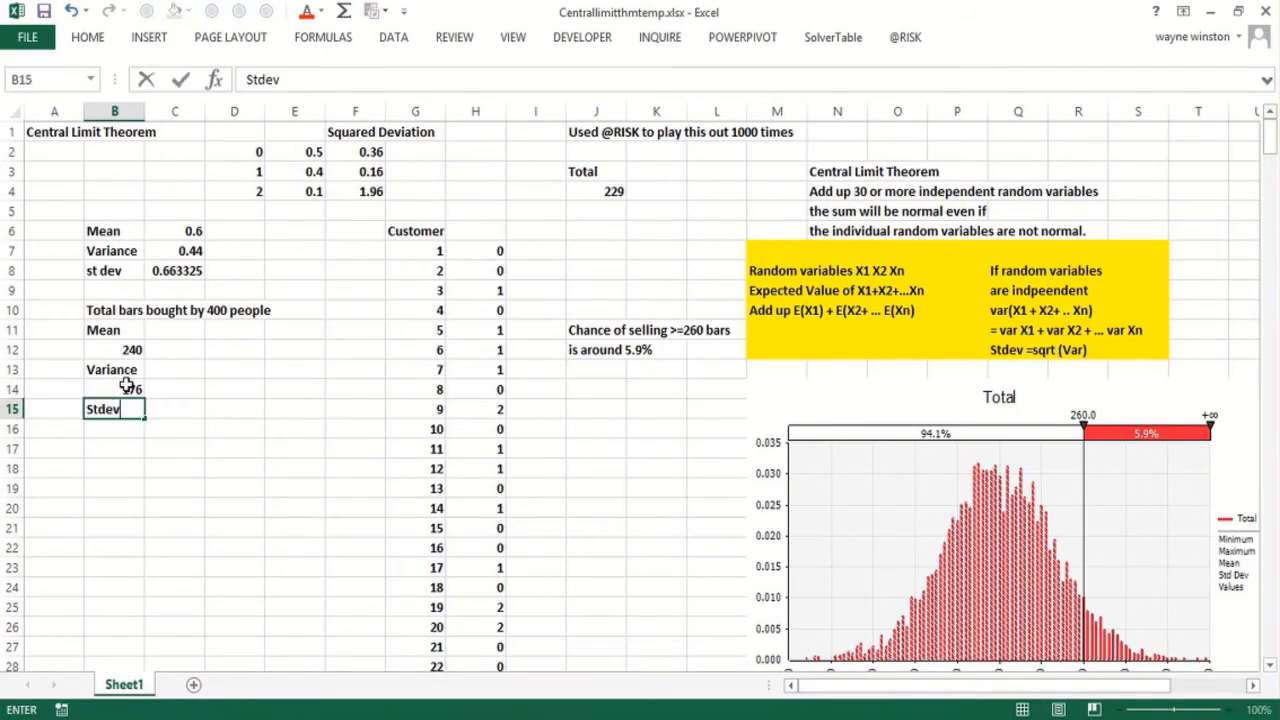
key(ctrl+Return)
key(Return)
text(=sq)
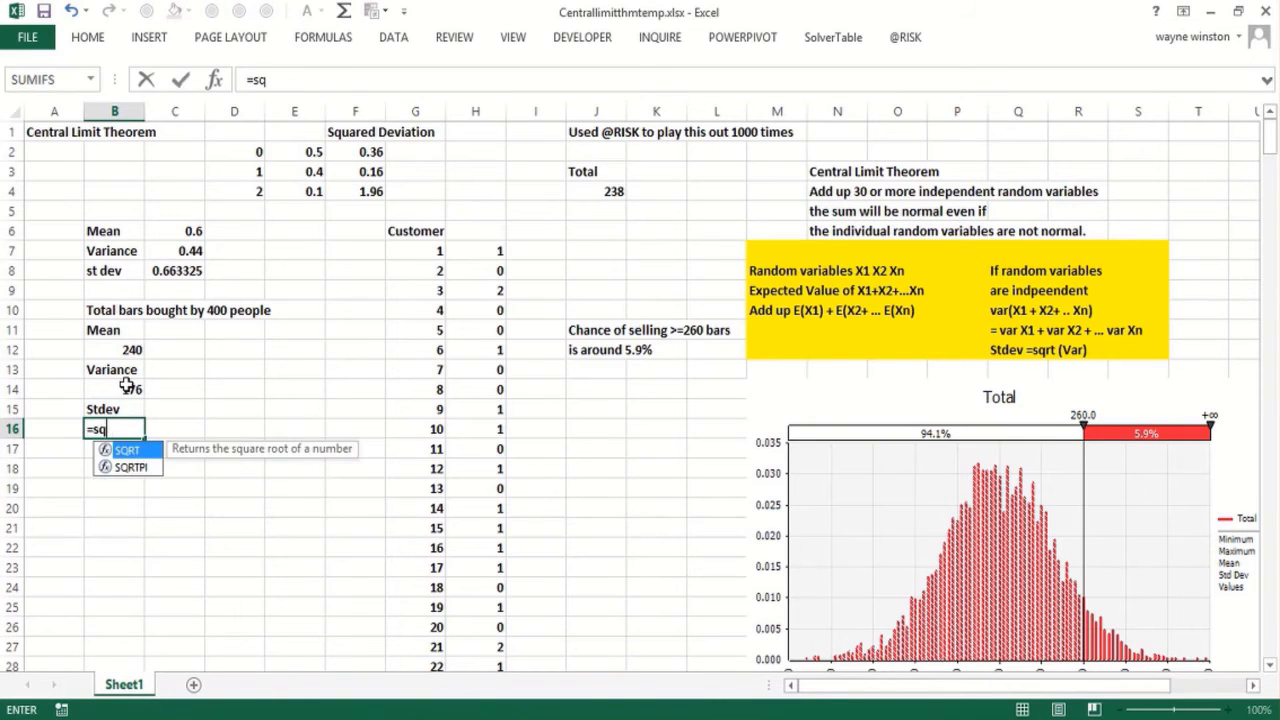
text(rt()
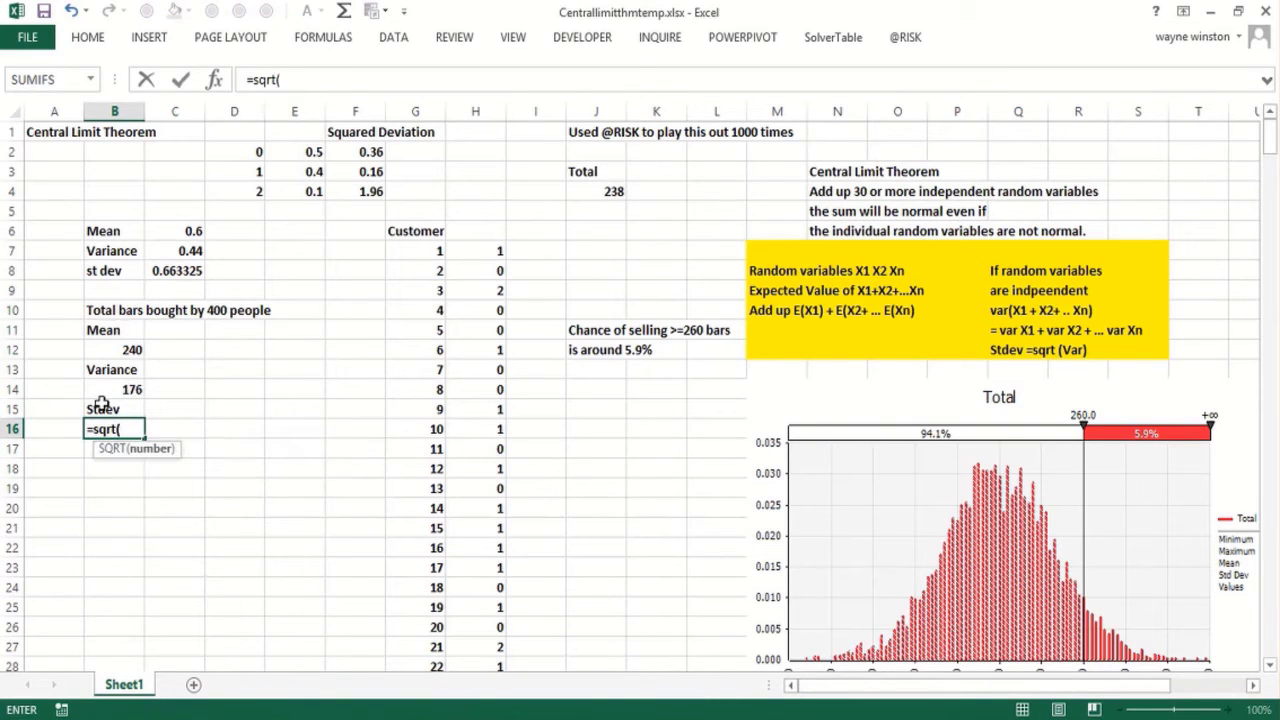
click(117, 398)
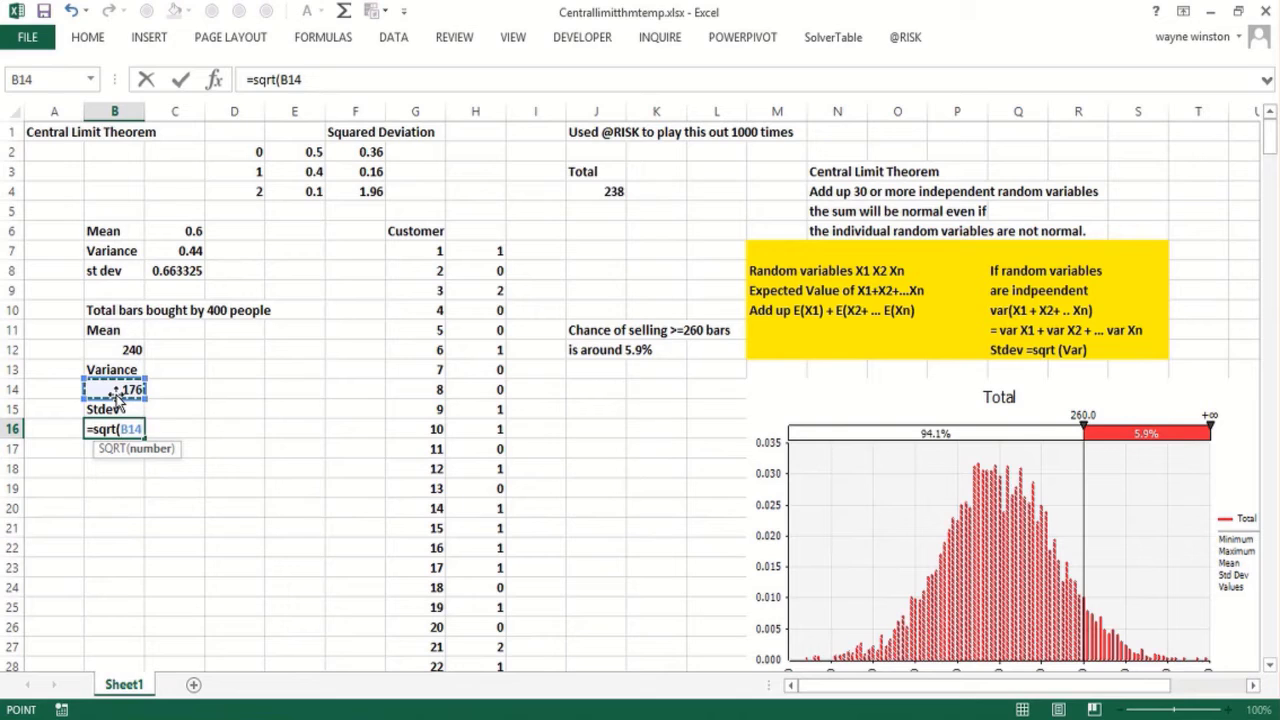
text())
key(Return)
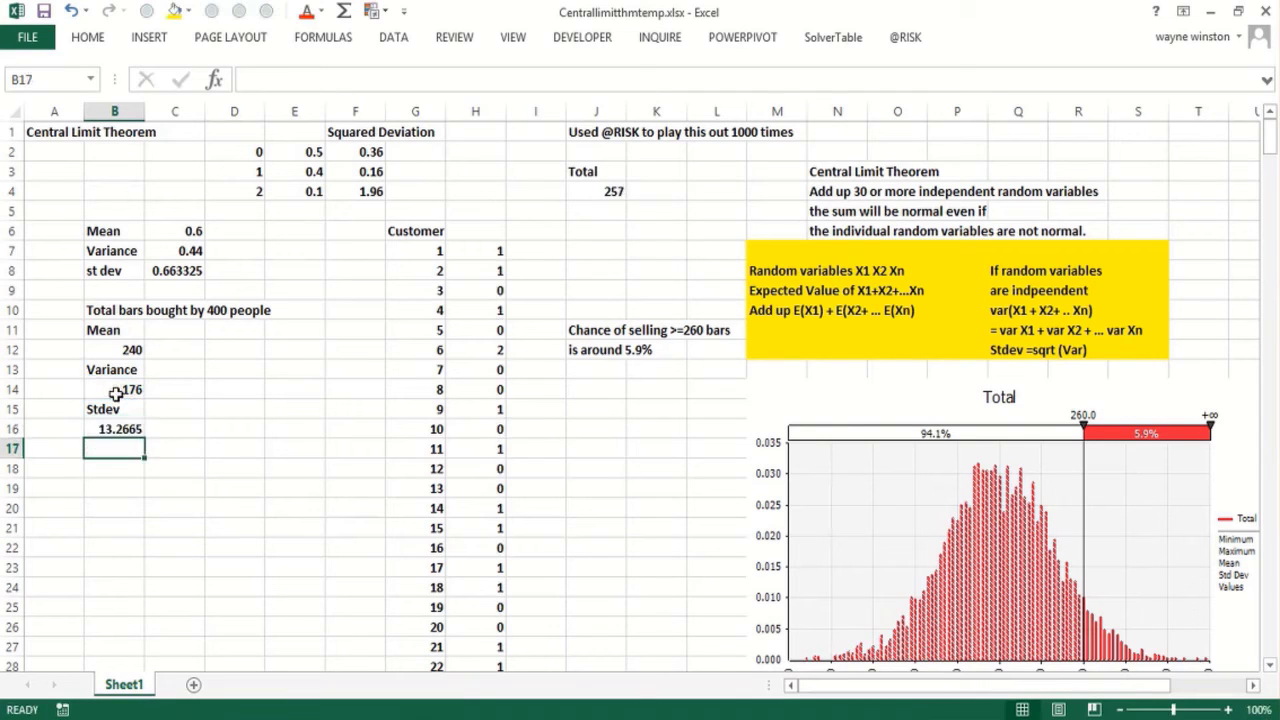
Enter the label "Chance >=260 bars bought" in B18, one empty row below the standard deviation
click(107, 466)
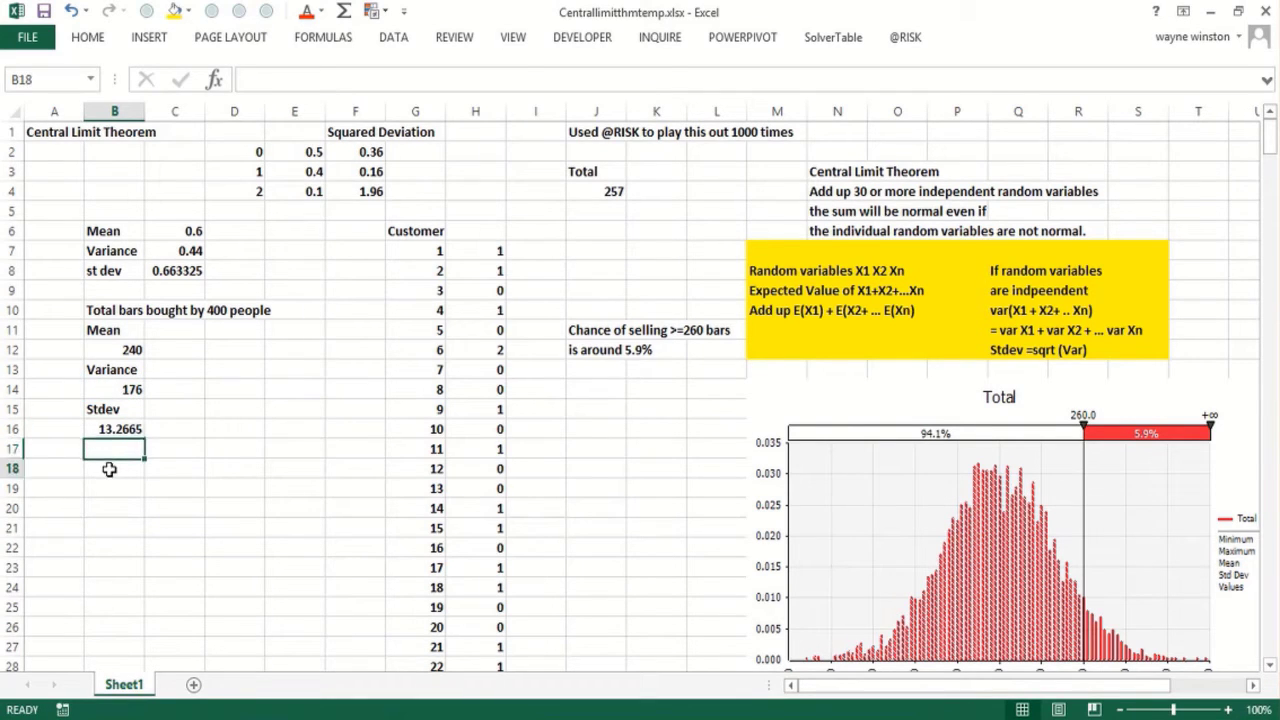
text(Chance >=260)
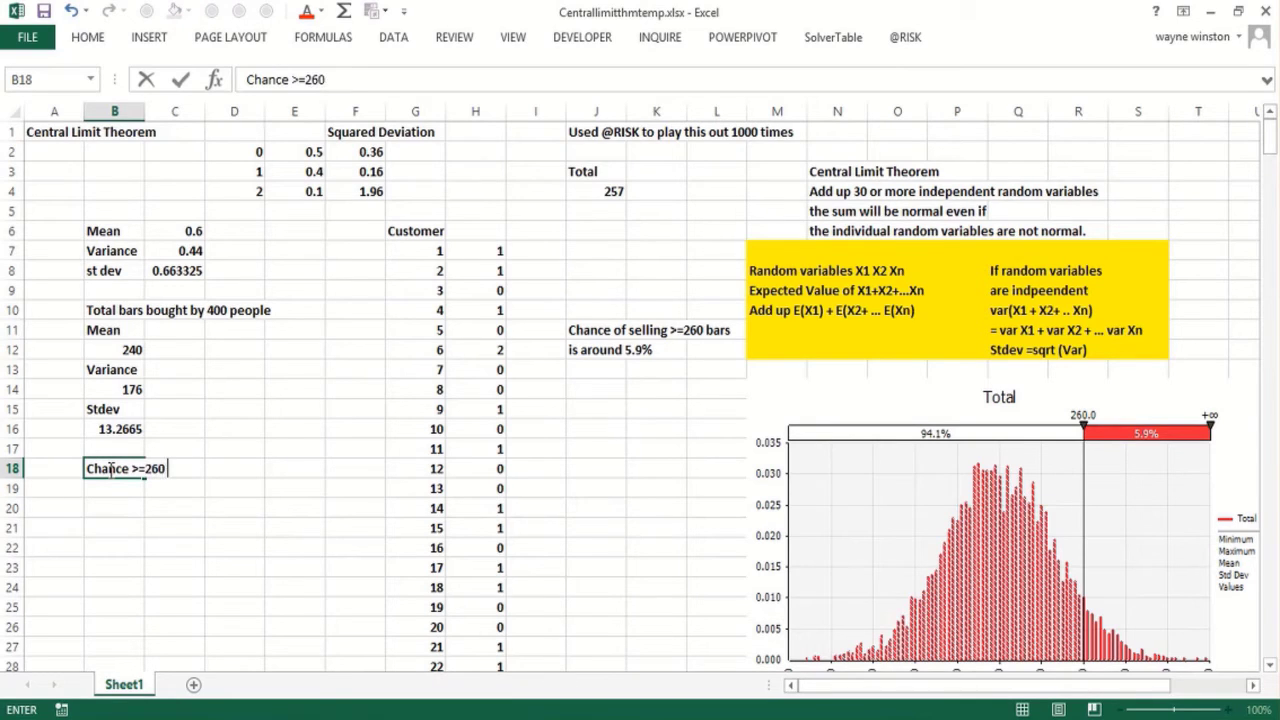
text( bars bought)
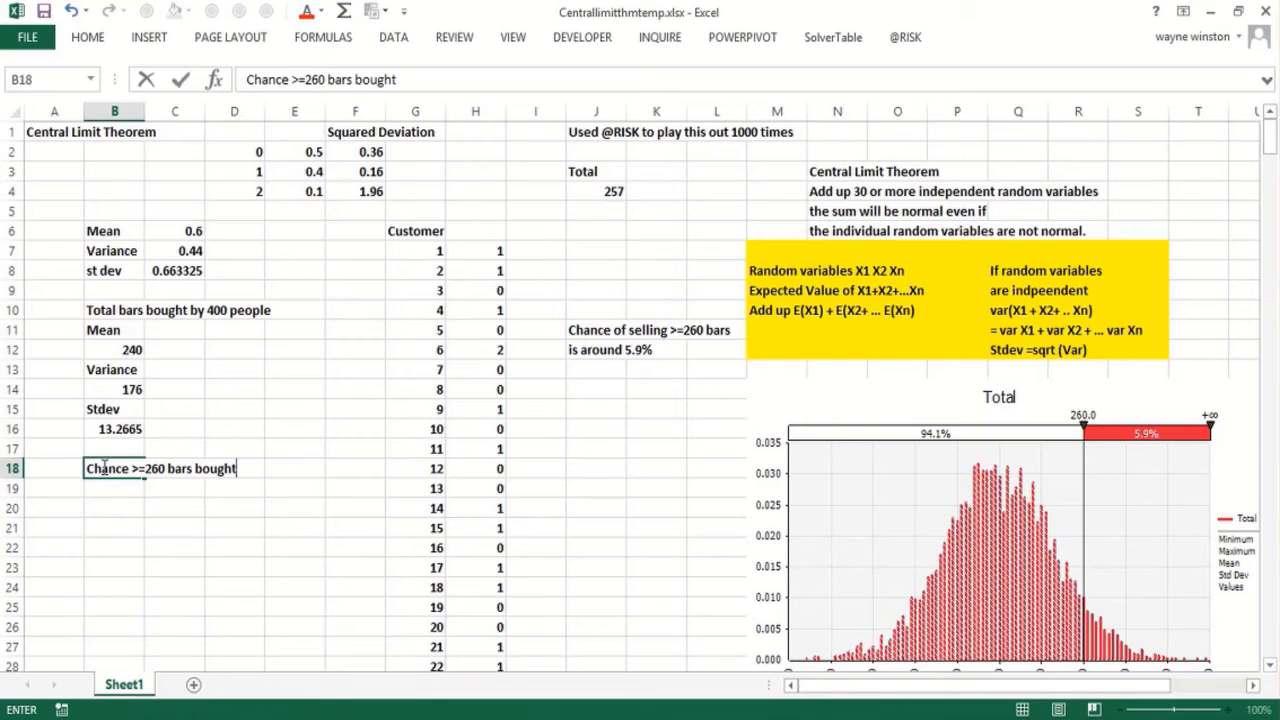
key(Return)
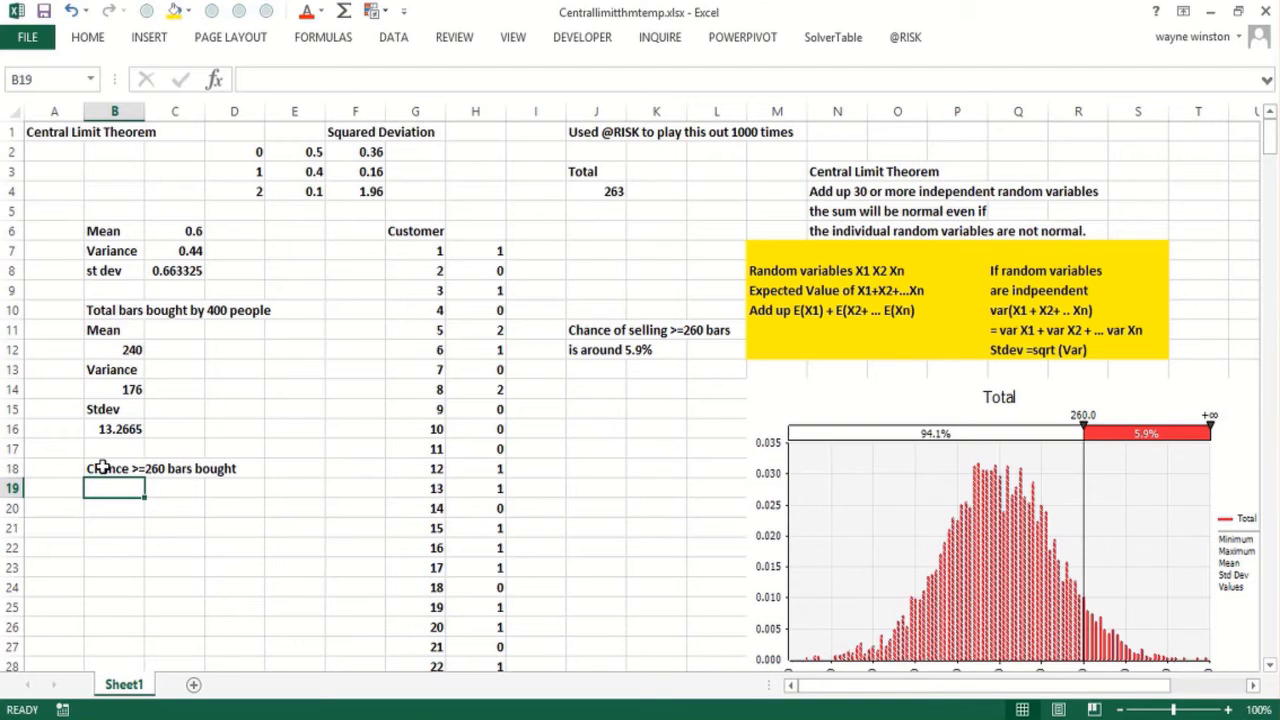
Calculate the chance in B19 with =1-NORM.DIST(259.5,240,13.22665,TRUE) and compare it with the simulated Total histogram
text(=1-n)
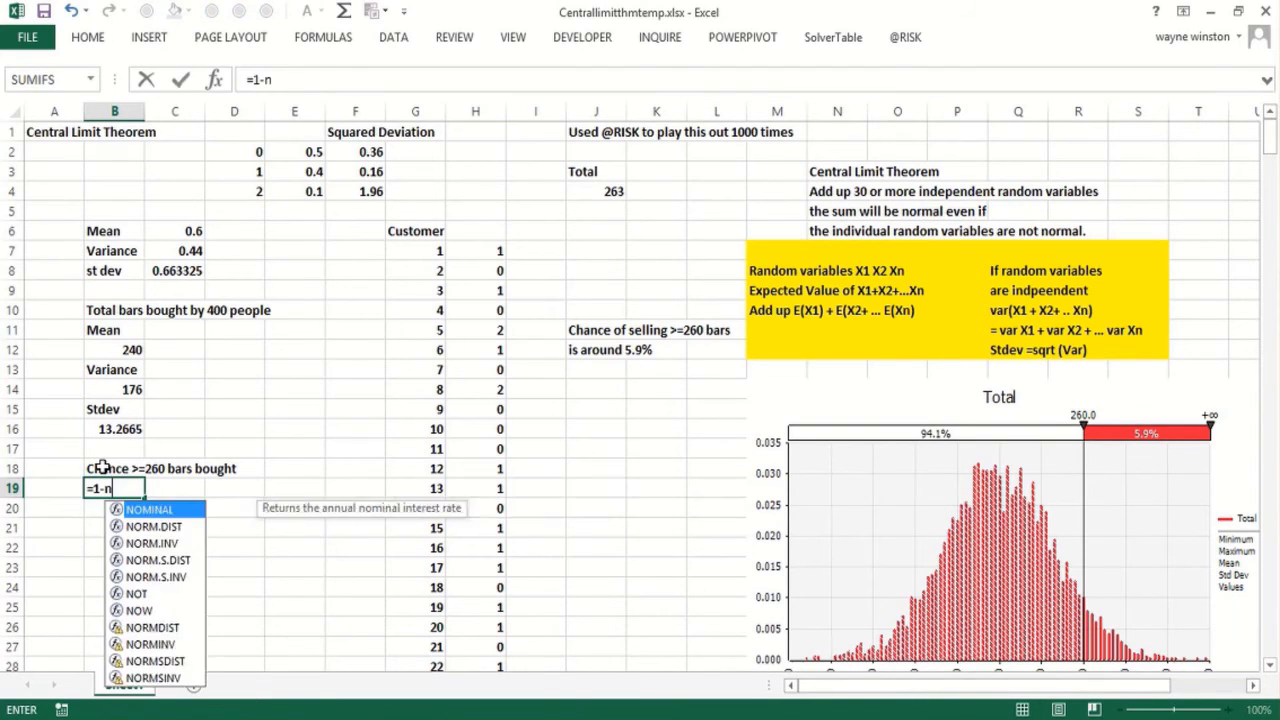
text(orm.dist)
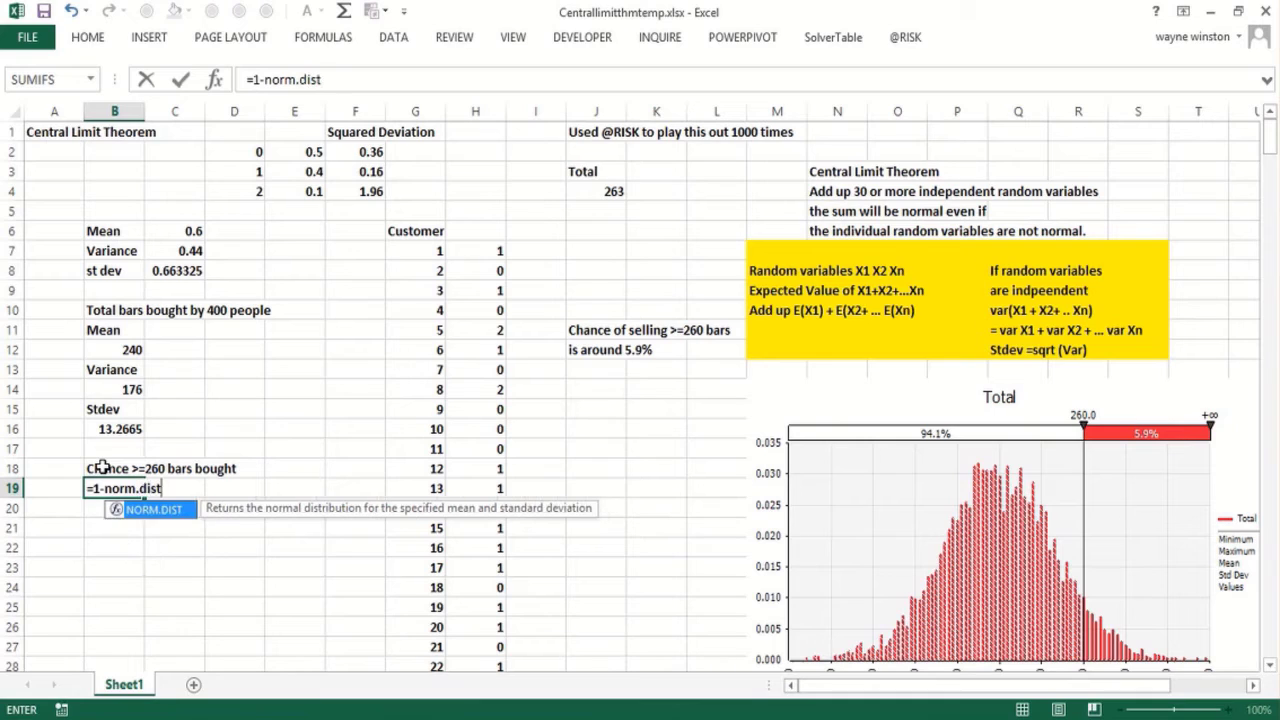
text((25)
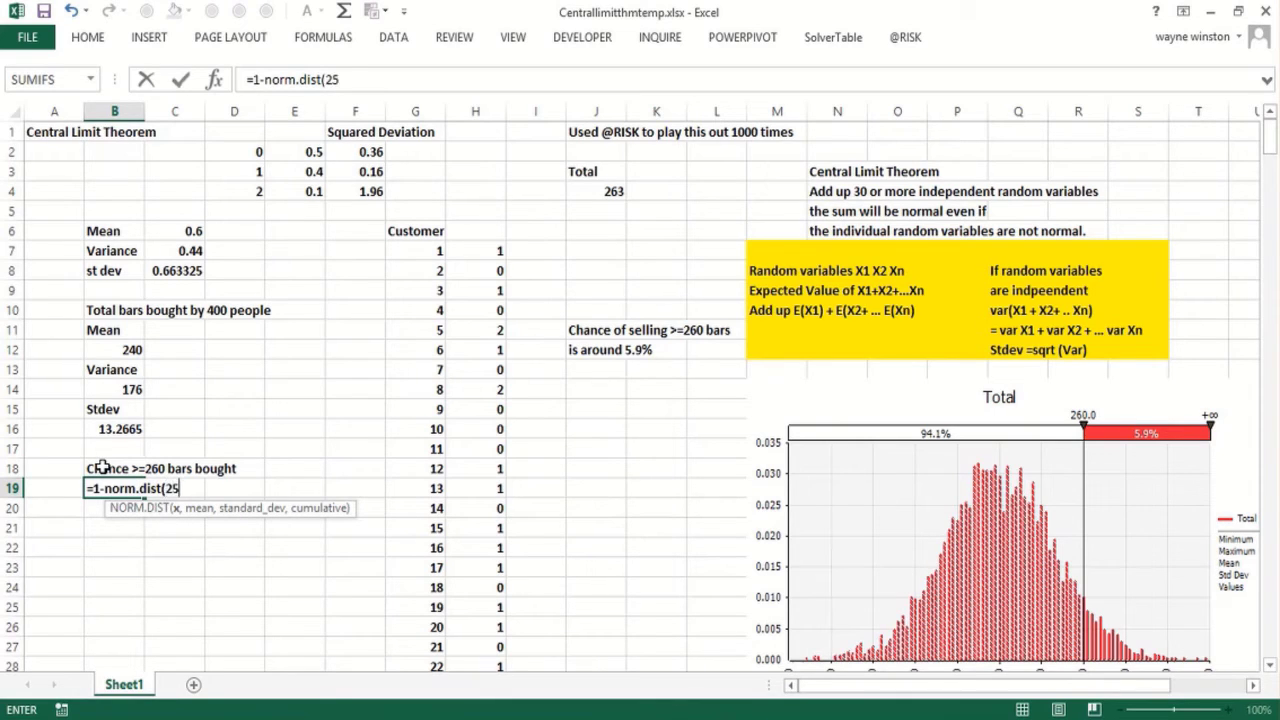
text(9.5,)
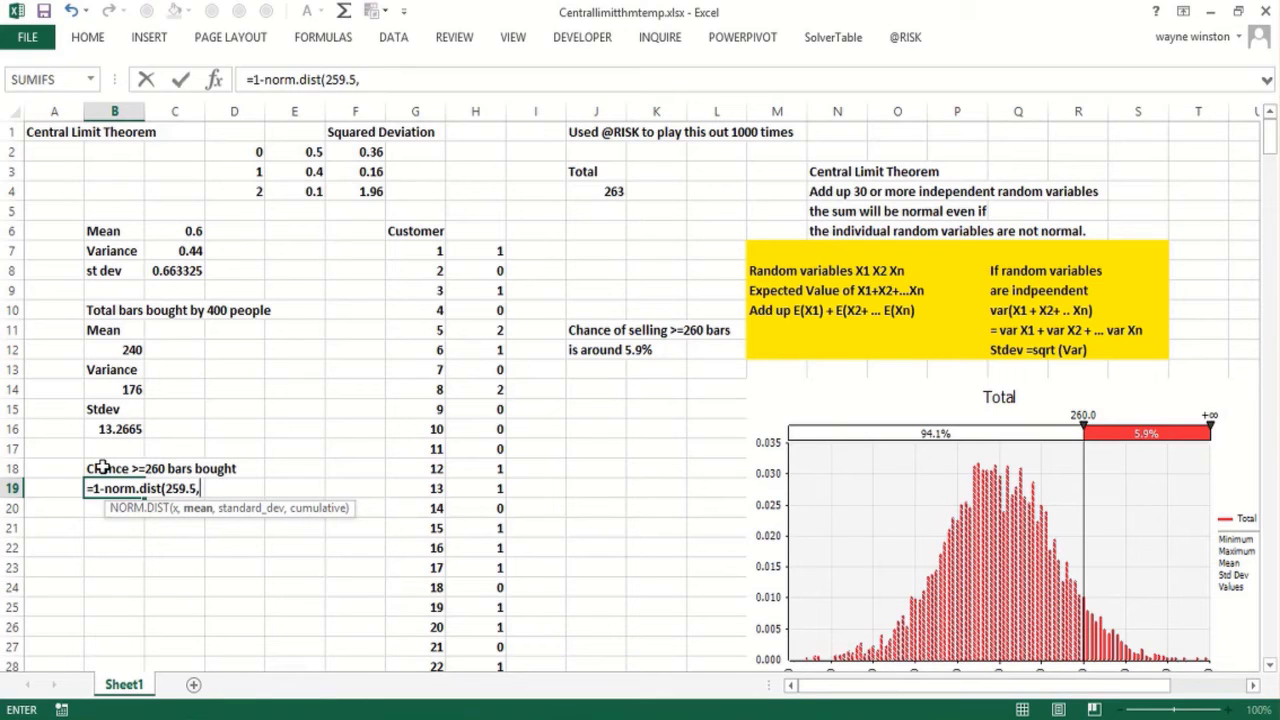
text(240,1)
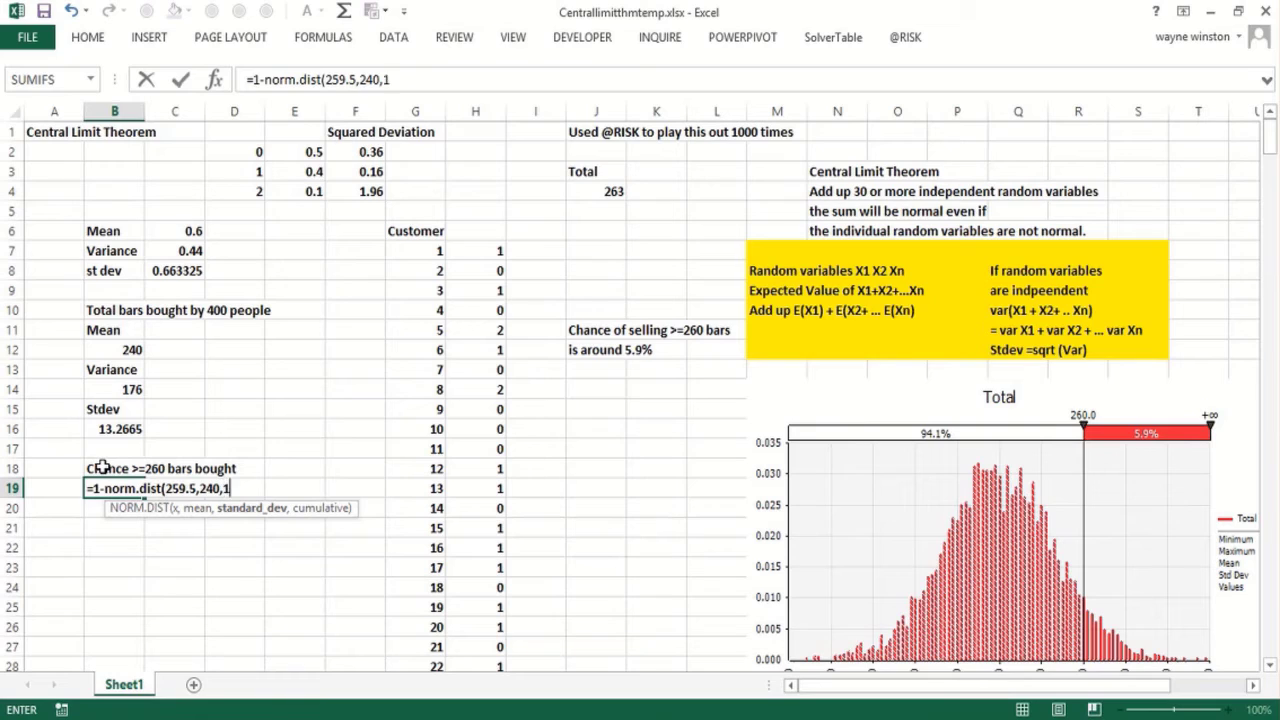
text(3.22665,)
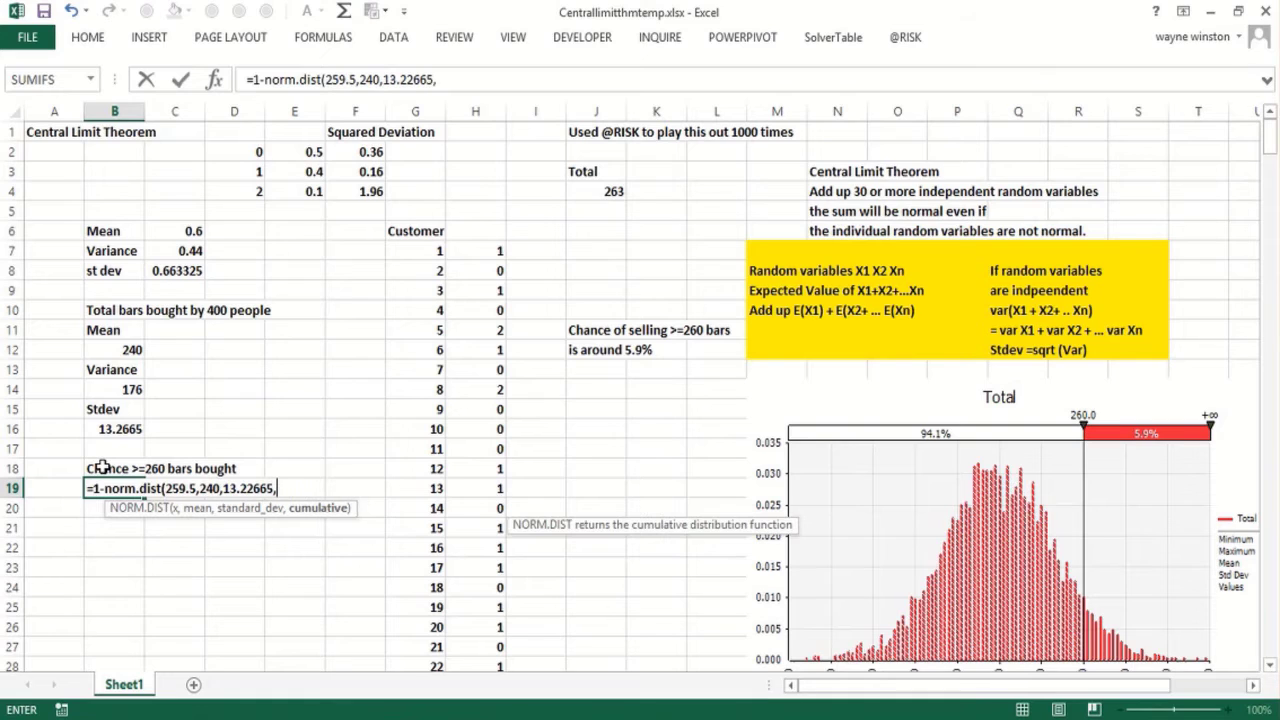
text(true))
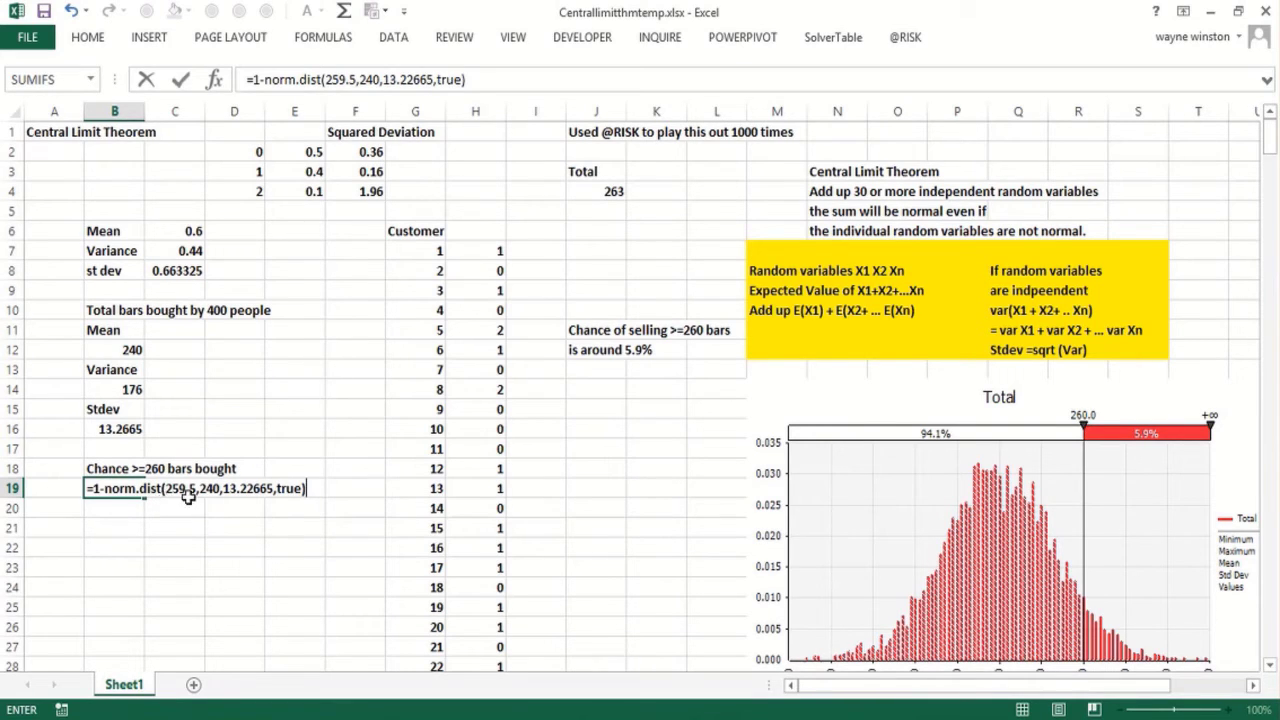
key(Return)
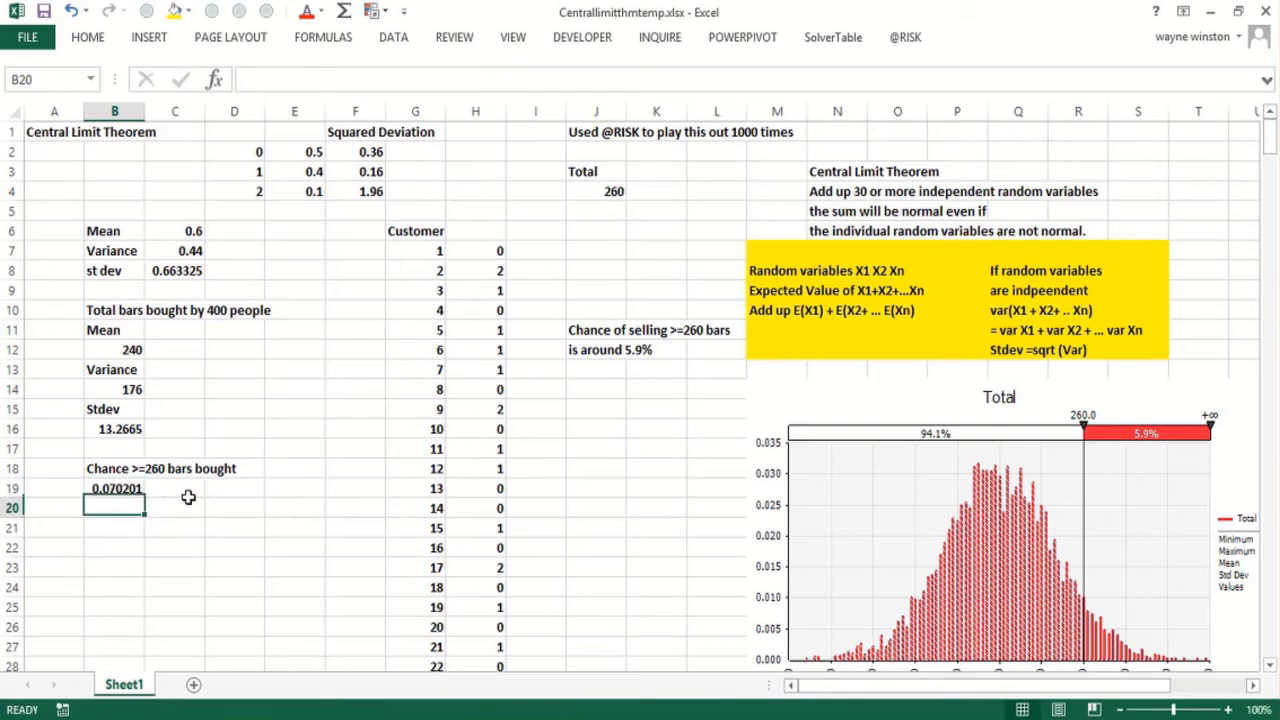
click(120, 487)
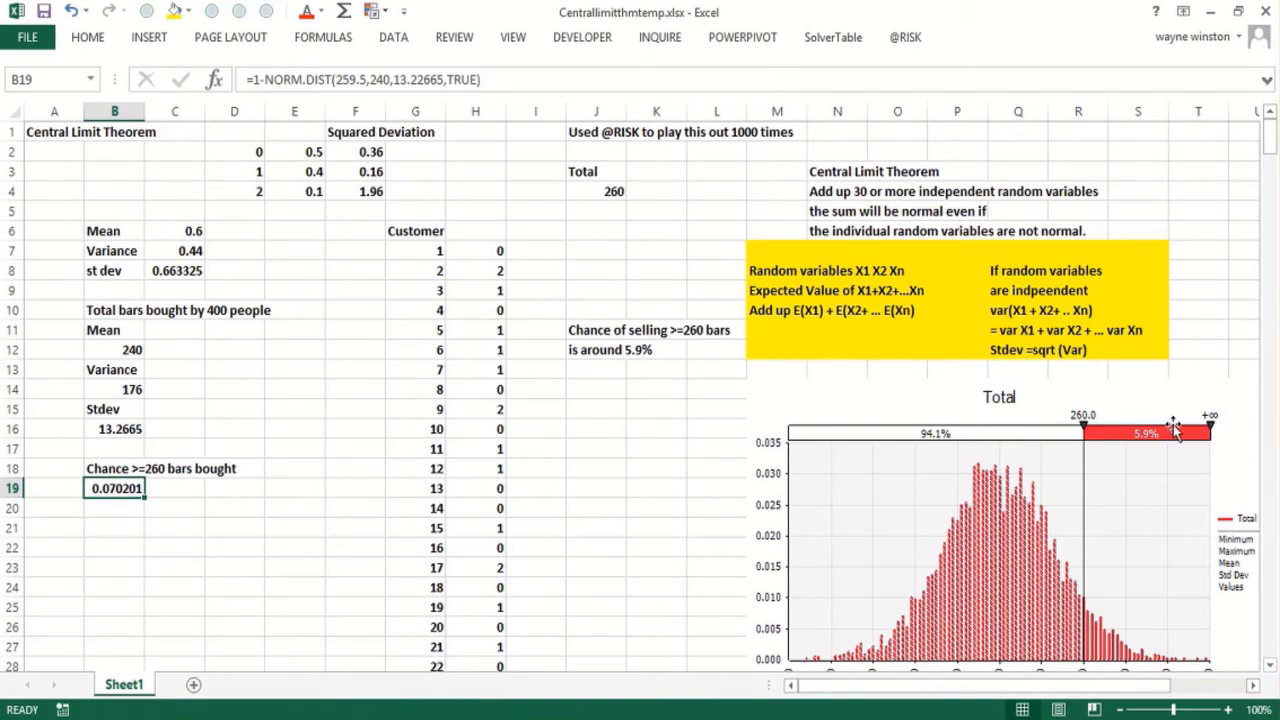
click(1008, 452)
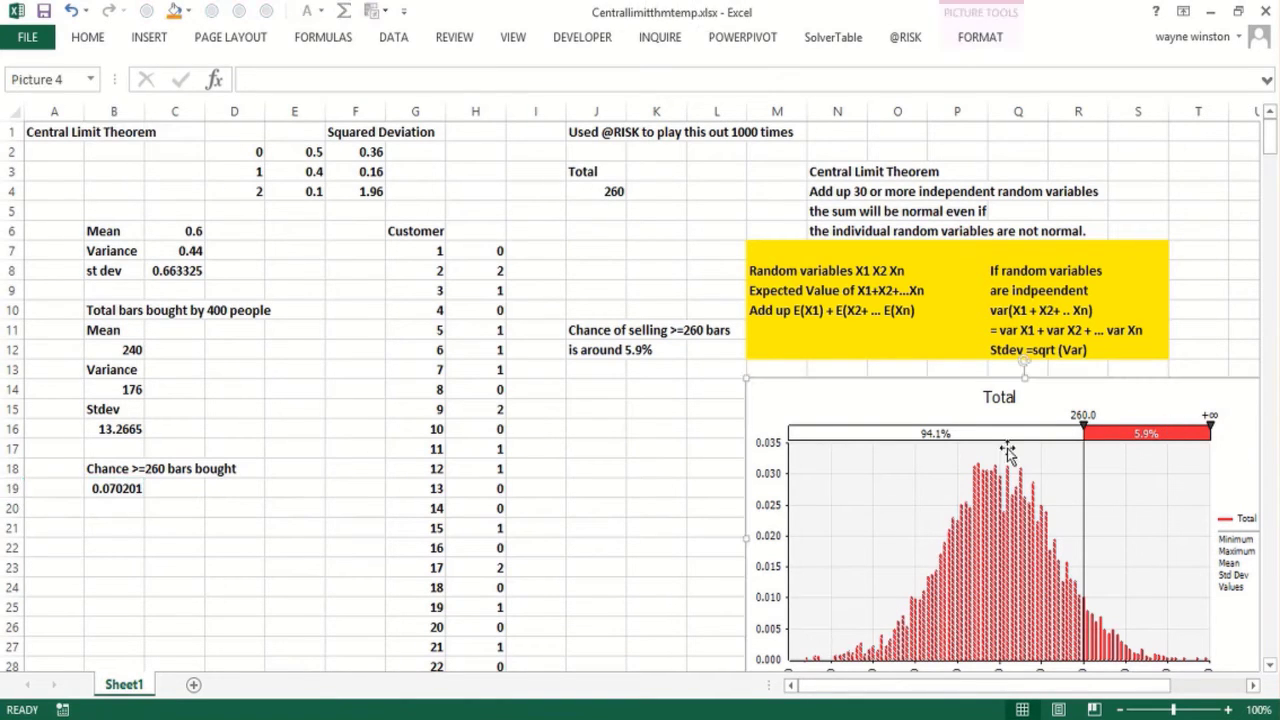
Save the workbook under its current name, Centrallimitthmtemp.xlsx
click(600, 191)
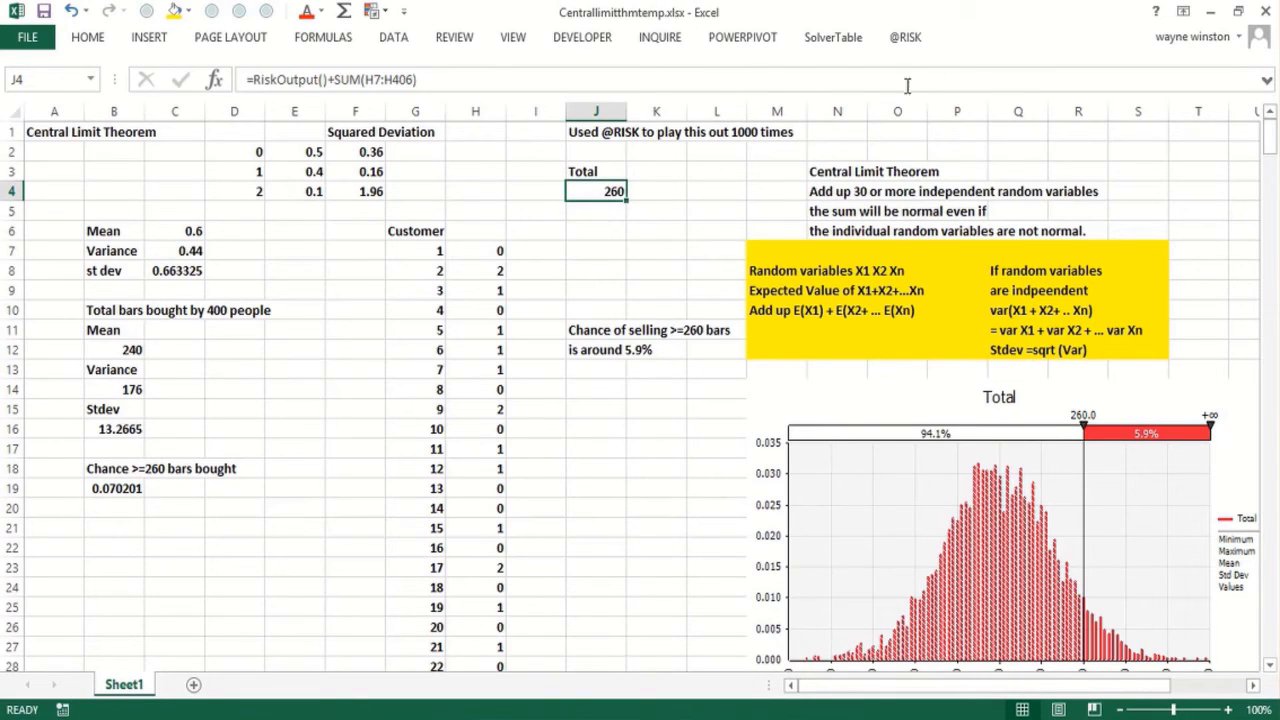
click(27, 37)
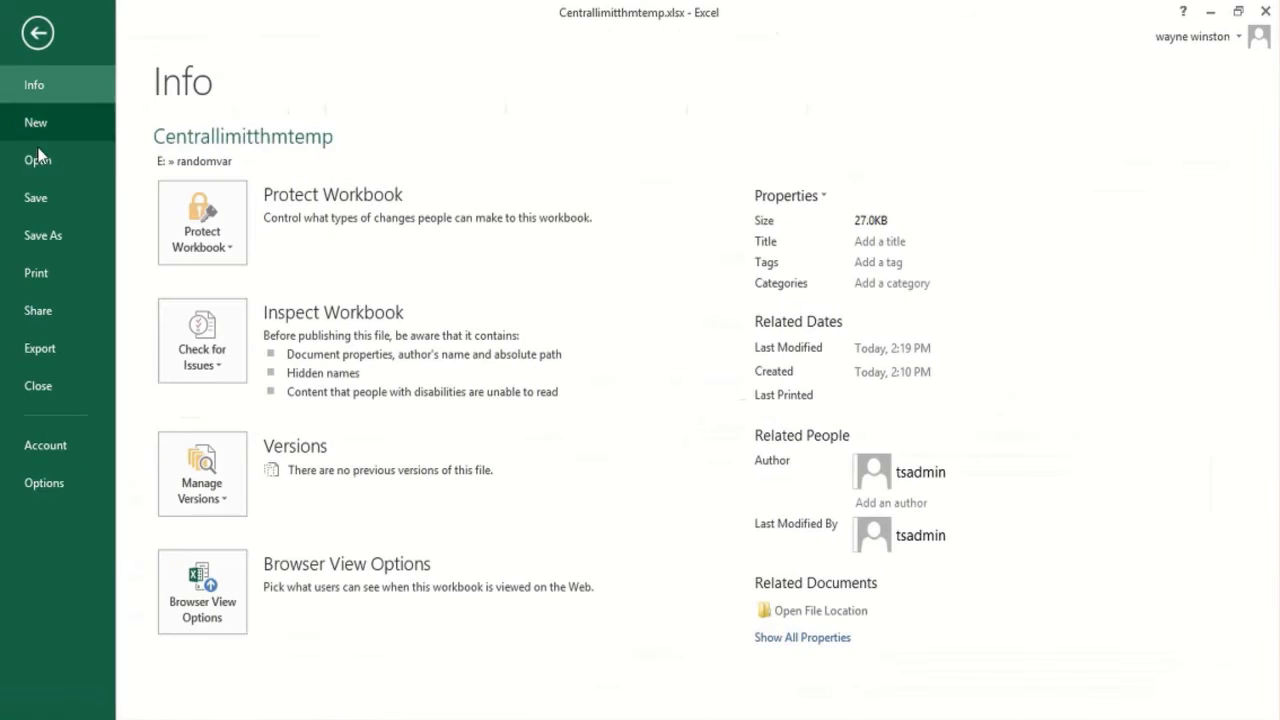
click(53, 204)
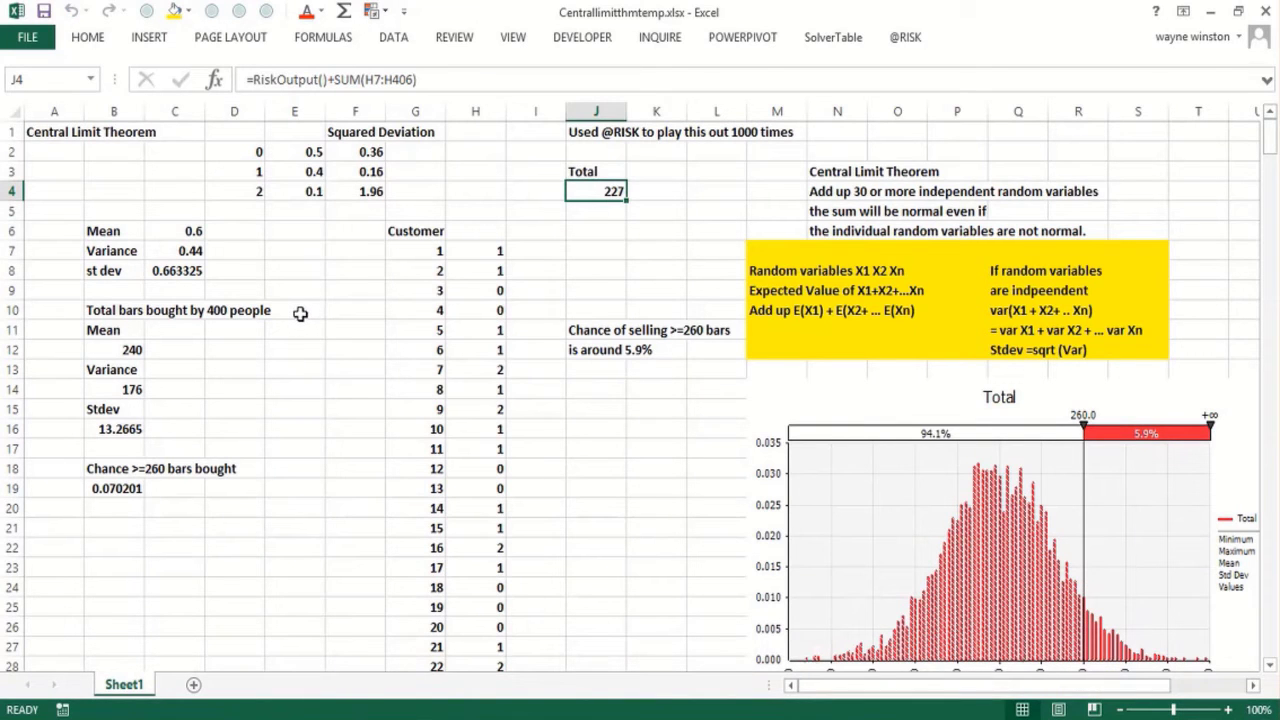
Save a copy of the workbook as Centrallimitfinal in the randomvar folder
click(301, 291)
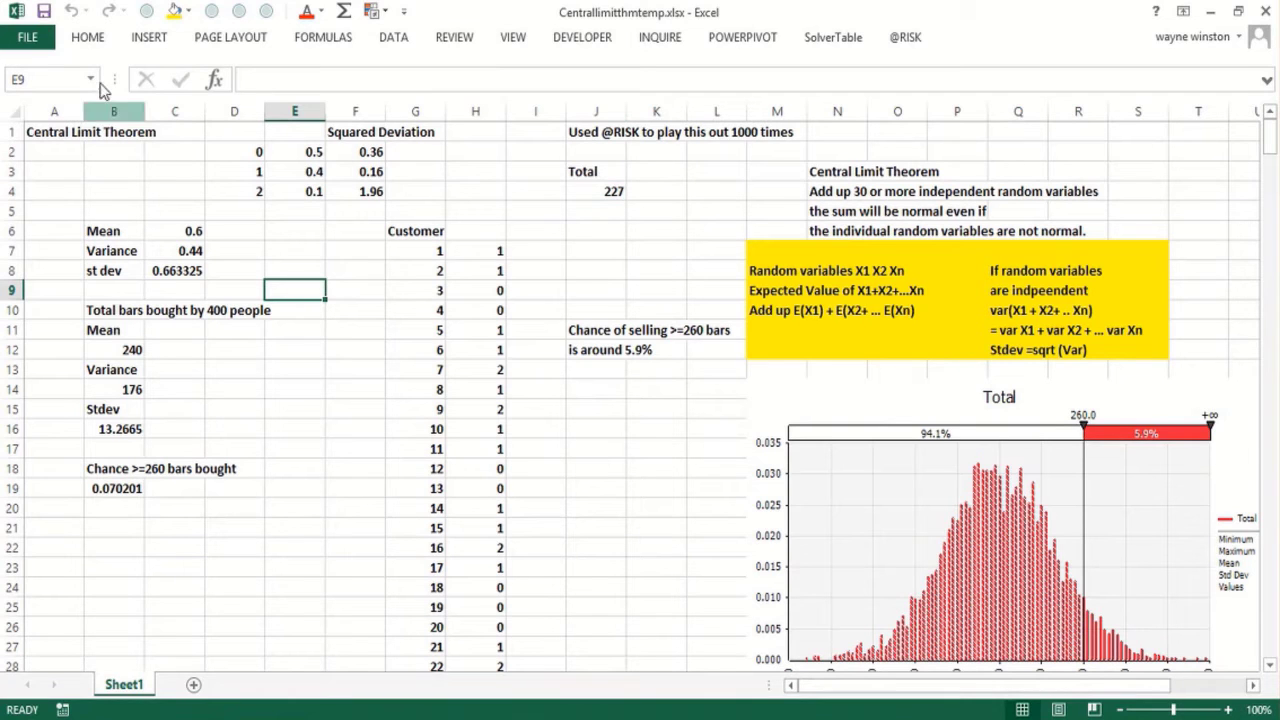
click(22, 36)
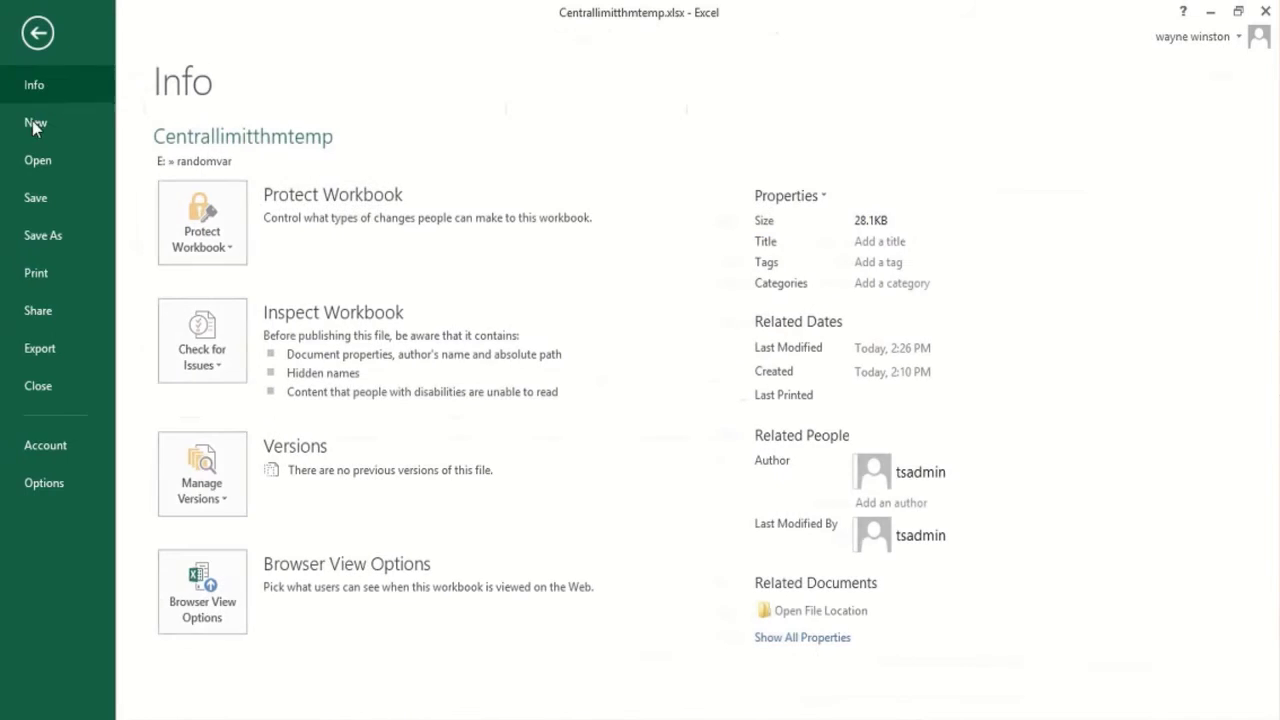
click(52, 240)
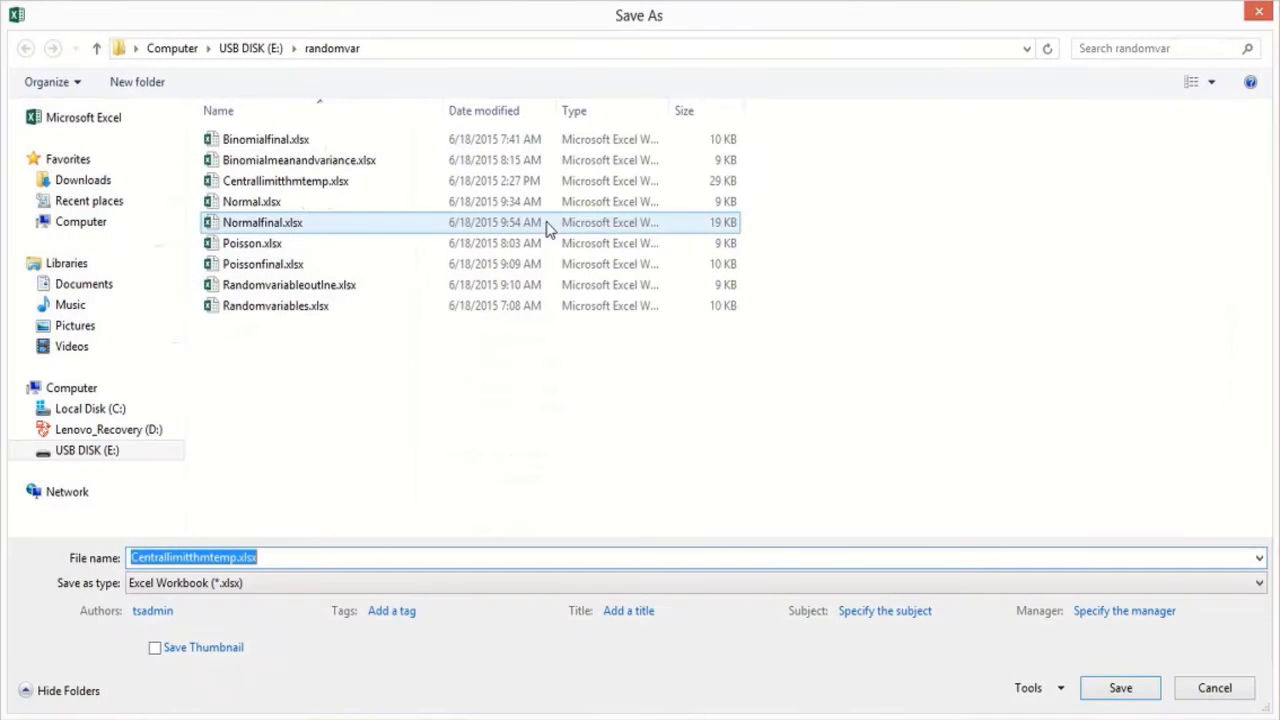
text(Centrallimi)
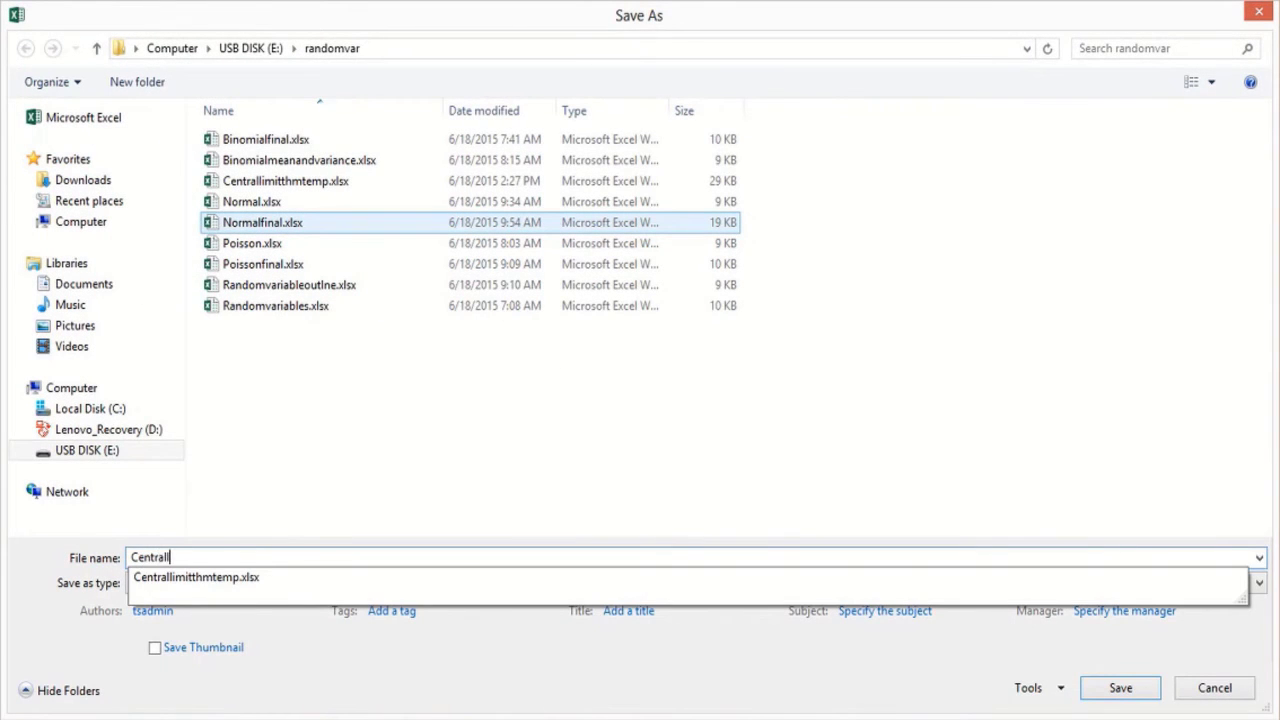
text(tfinal)
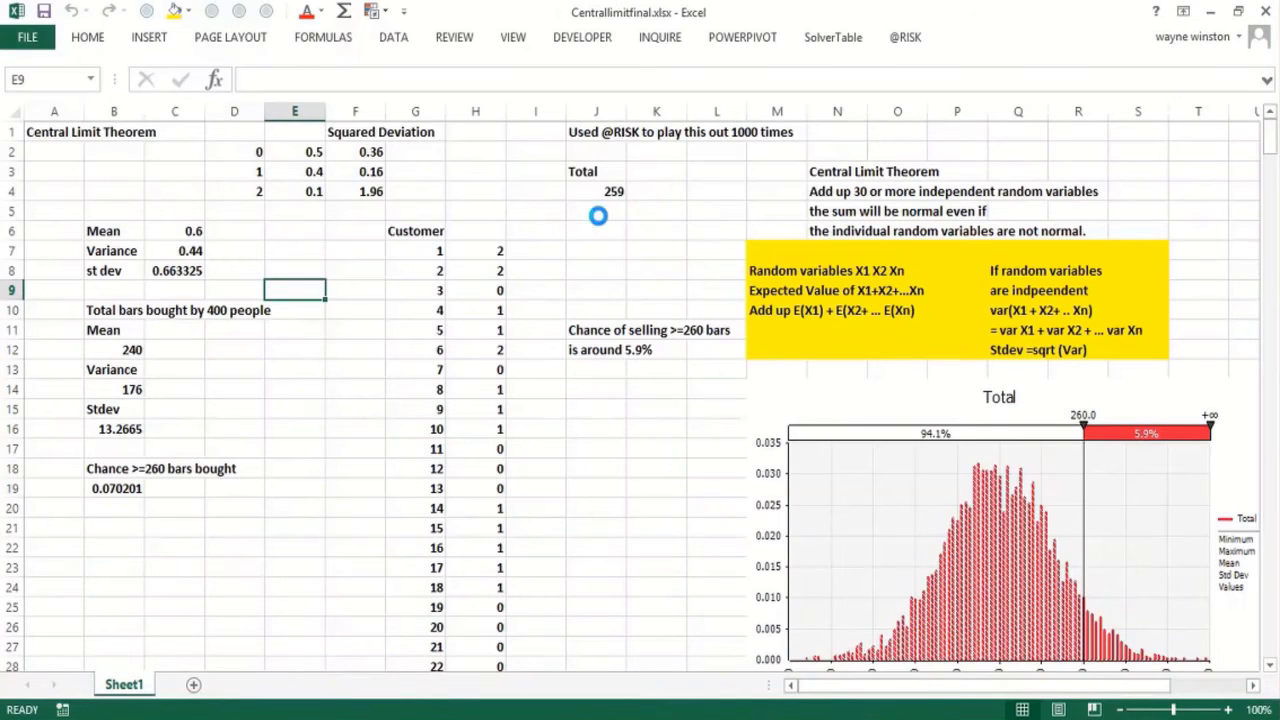
click(610, 191)
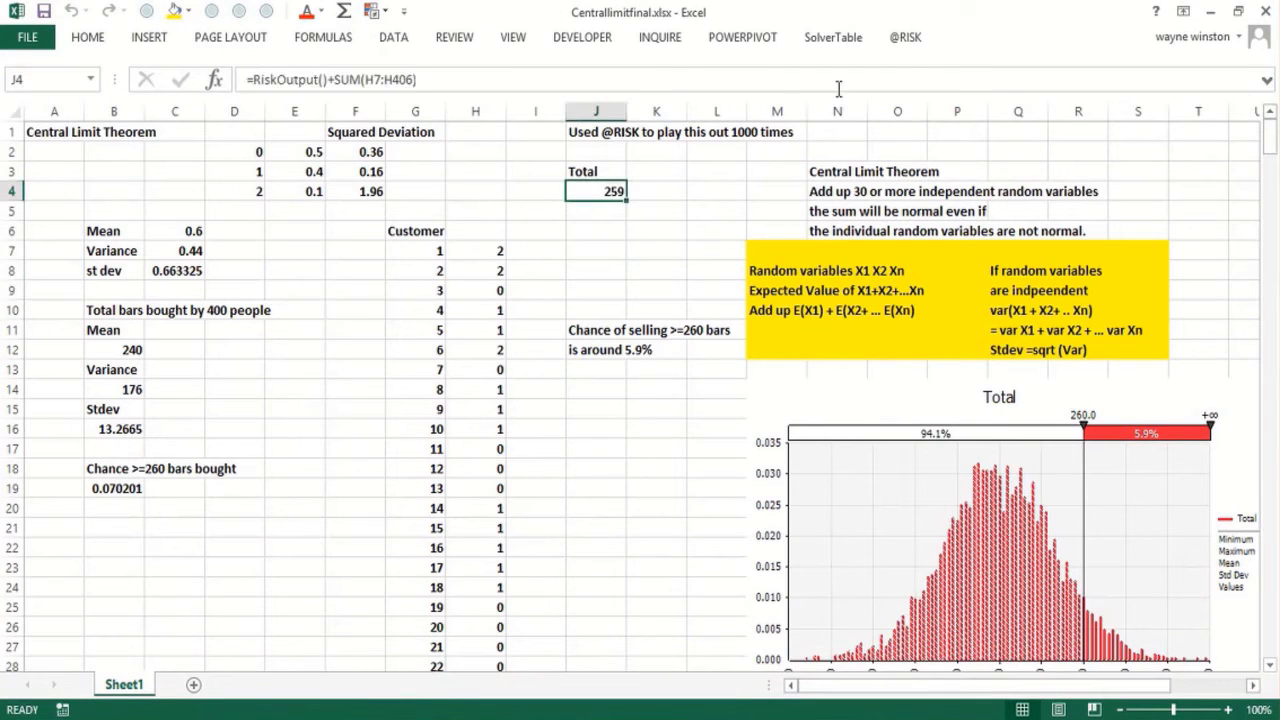
click(904, 40)
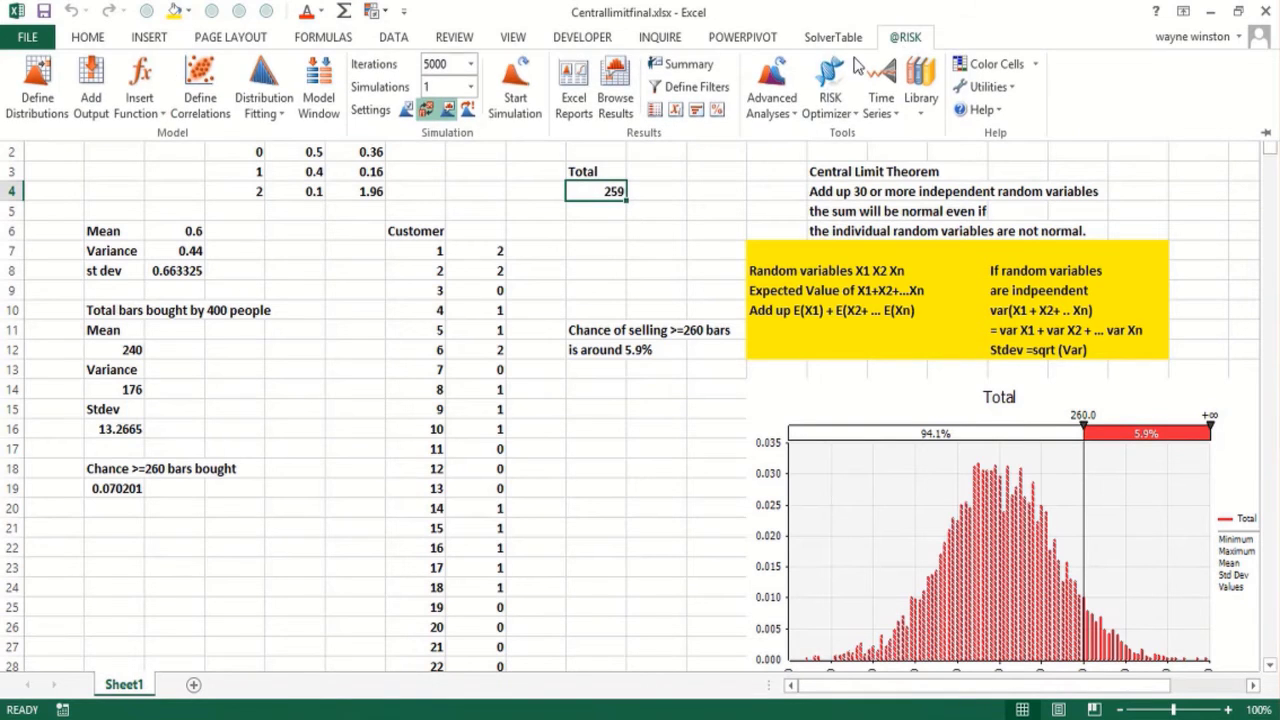
click(471, 64)
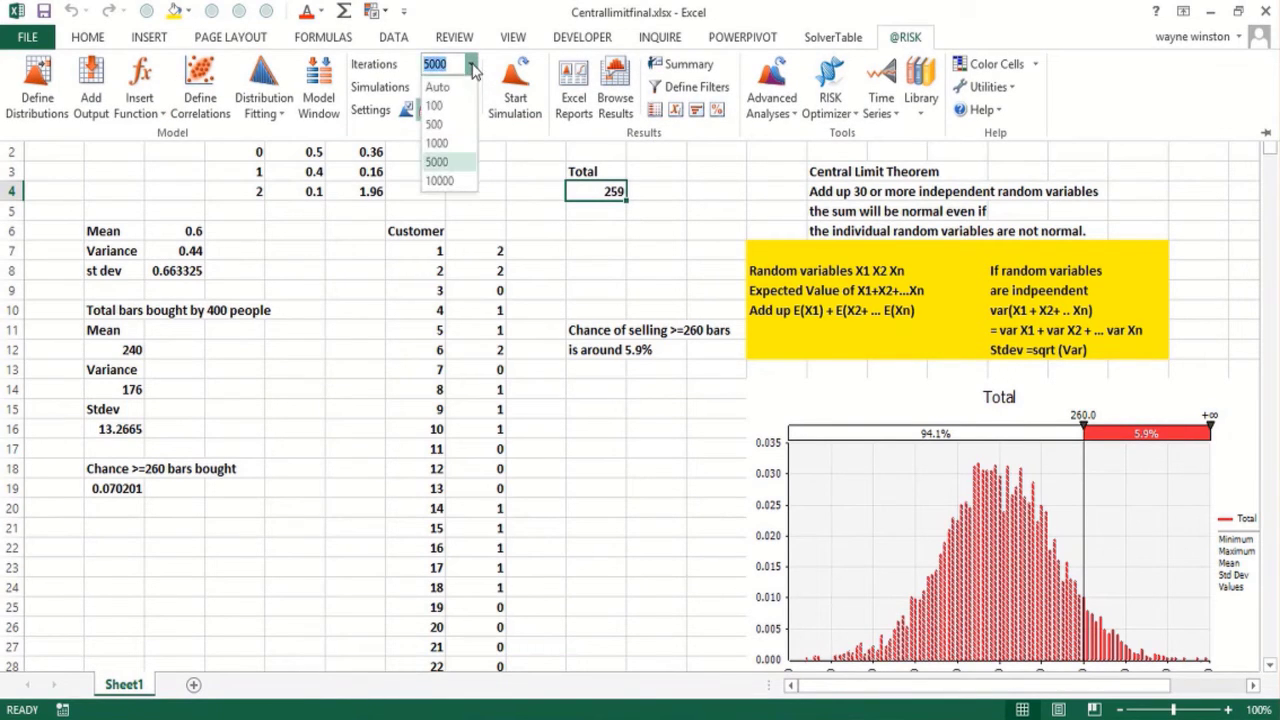
click(437, 143)
click(514, 100)
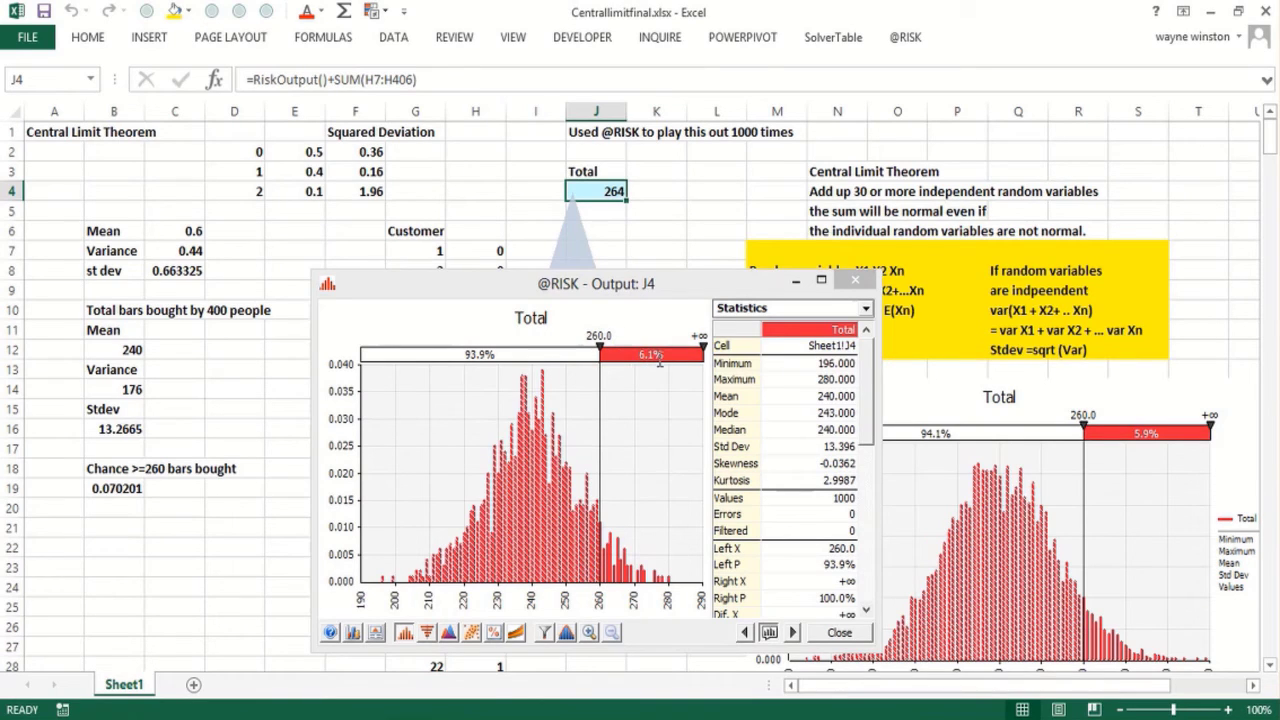
Compare the calculated chance in B19 with the simulated chance of at least 260 bars and close the simulation results
click(128, 487)
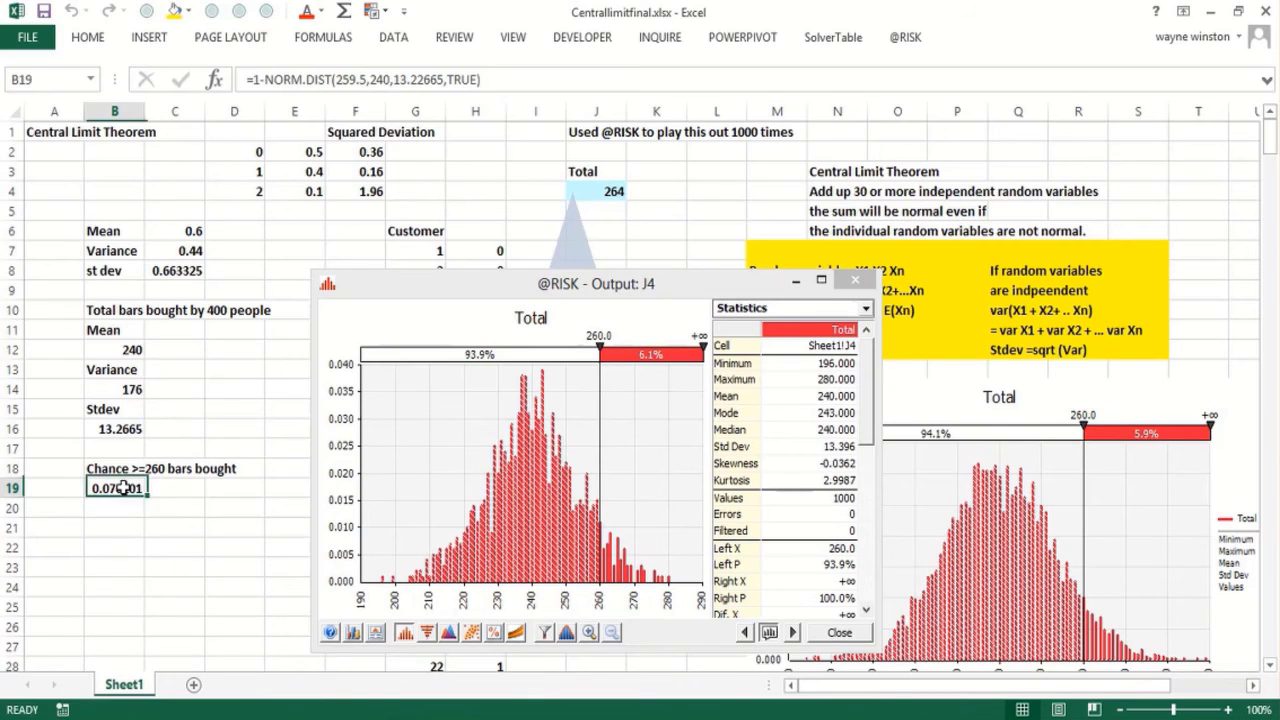
click(162, 526)
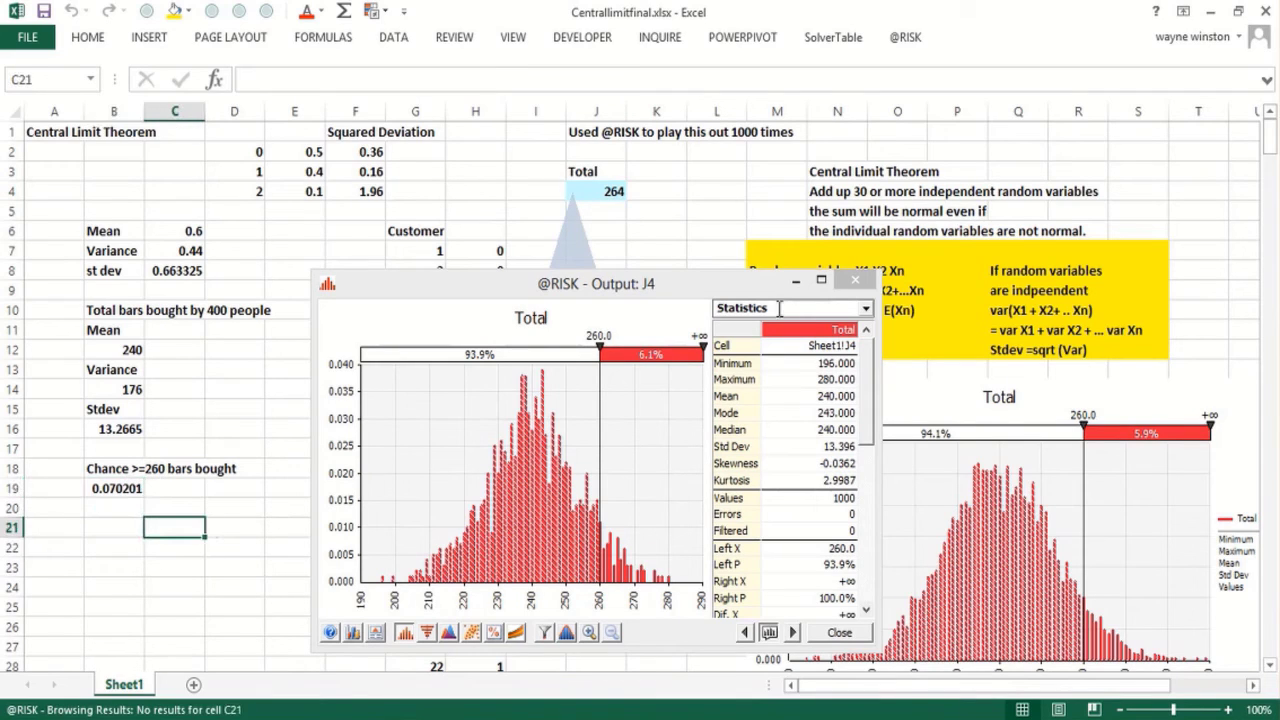
click(856, 285)
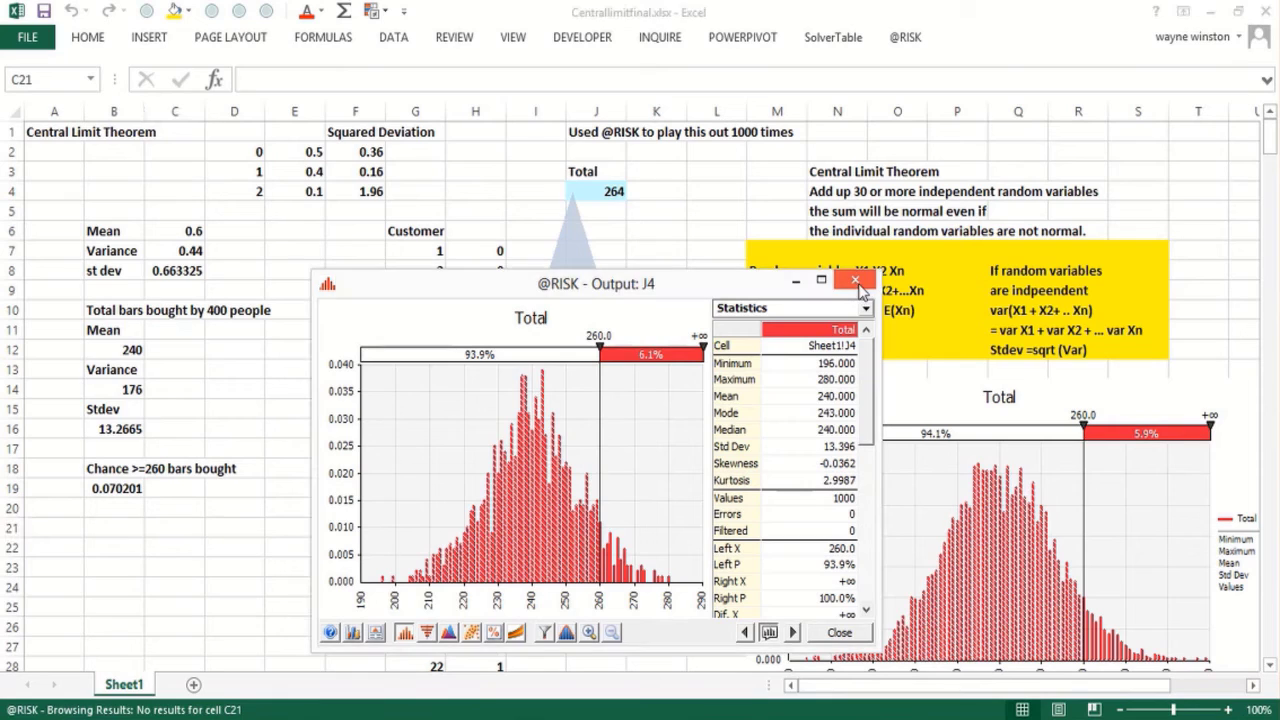
click(298, 524)
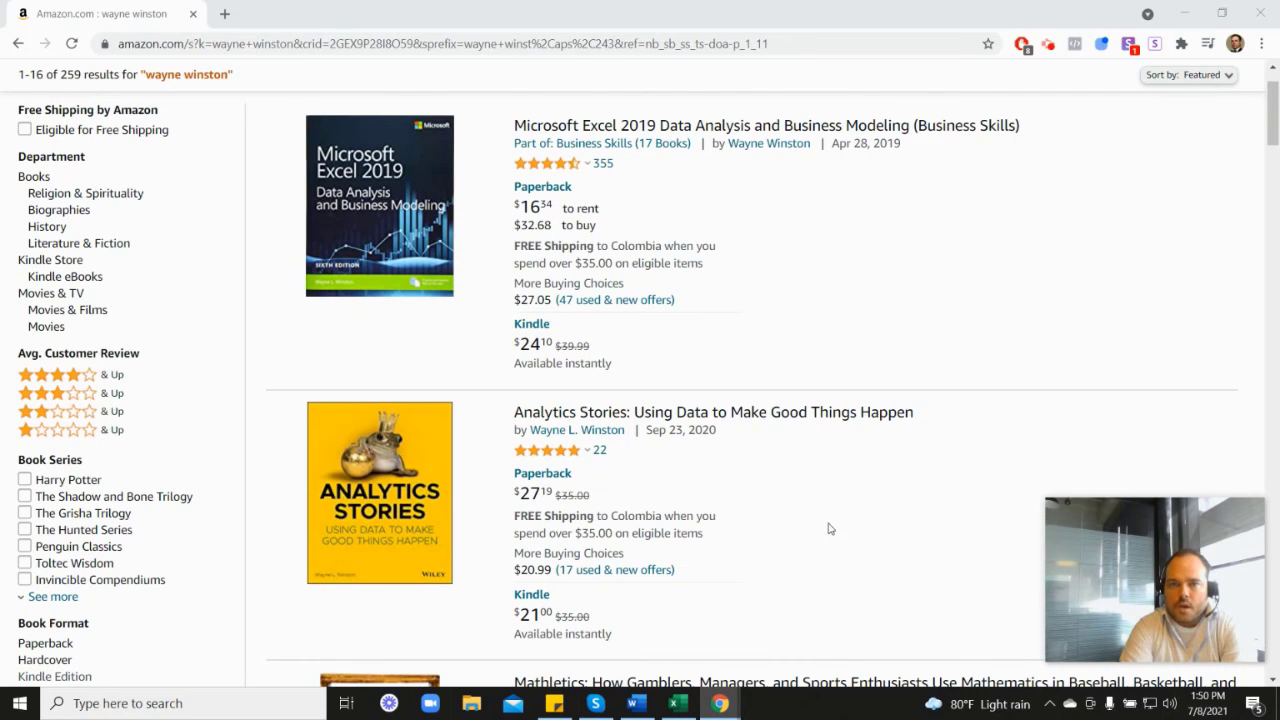
Switch to the Amazon results for Wayne Winston and look through the listed books, including the customer ratings of Marketing Analytics
mouse_move(549, 173)
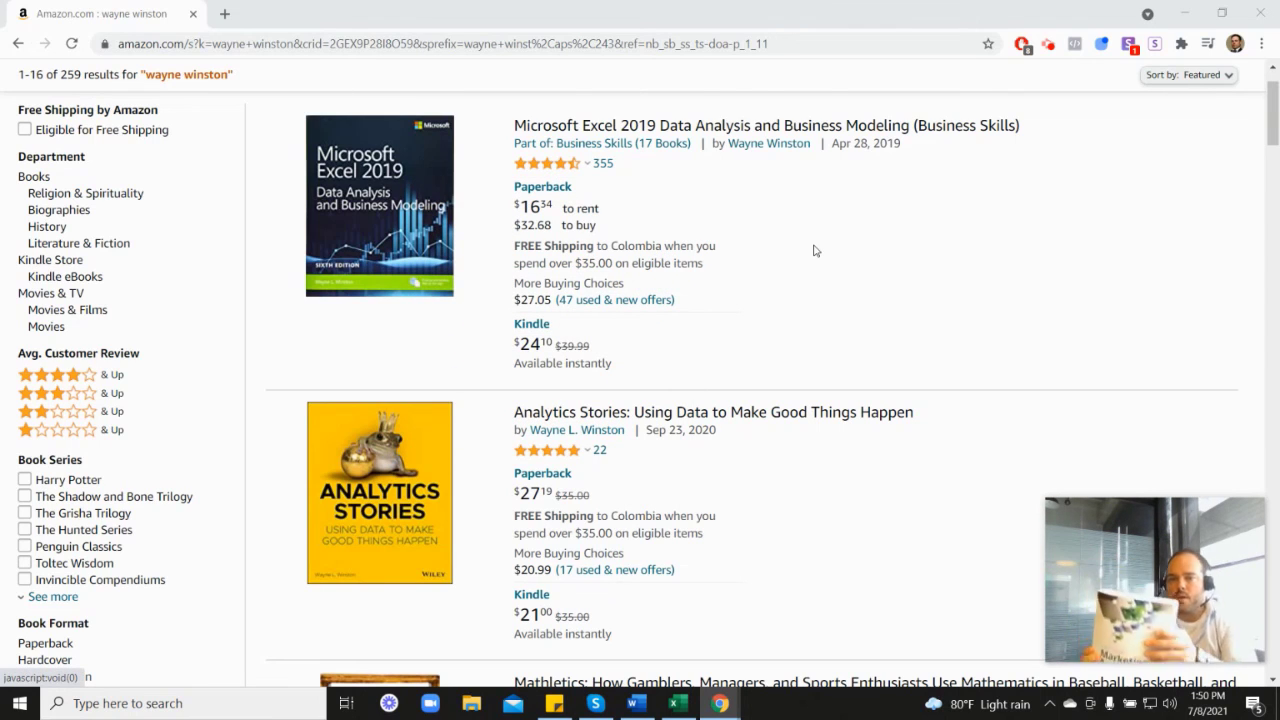
scroll(1160, 370, down, 7)
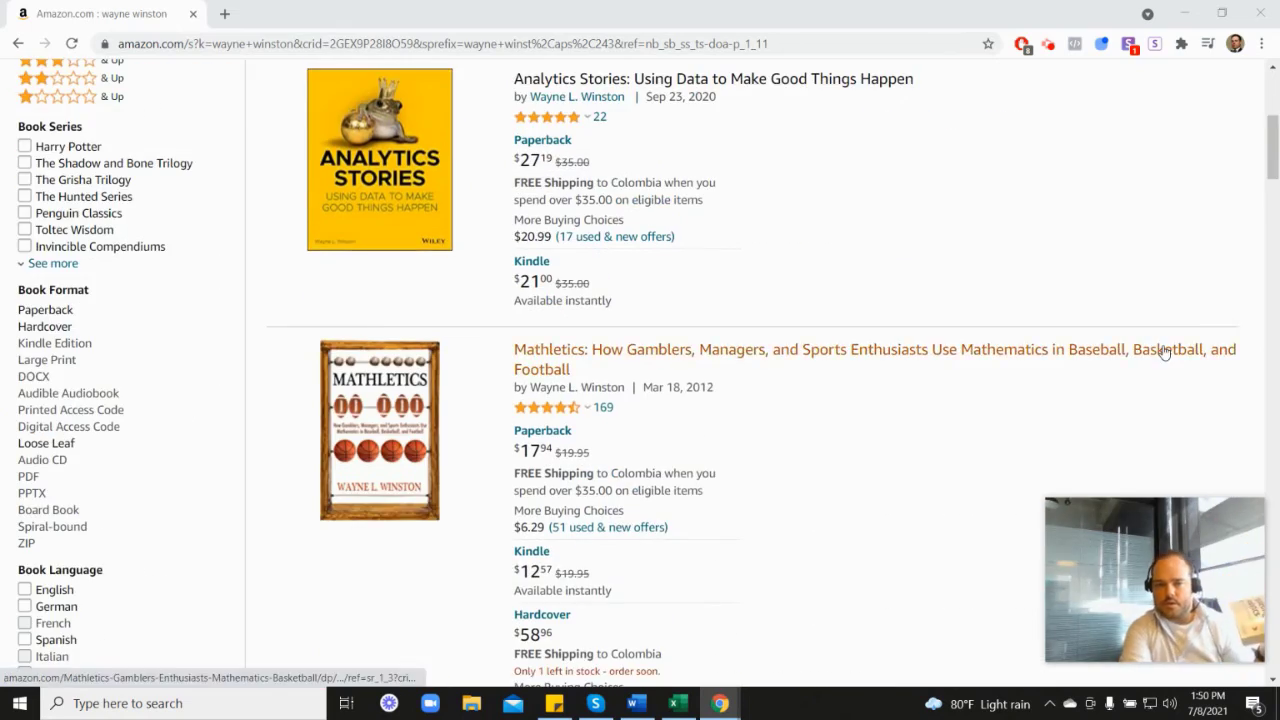
scroll(560, 470, down, 1)
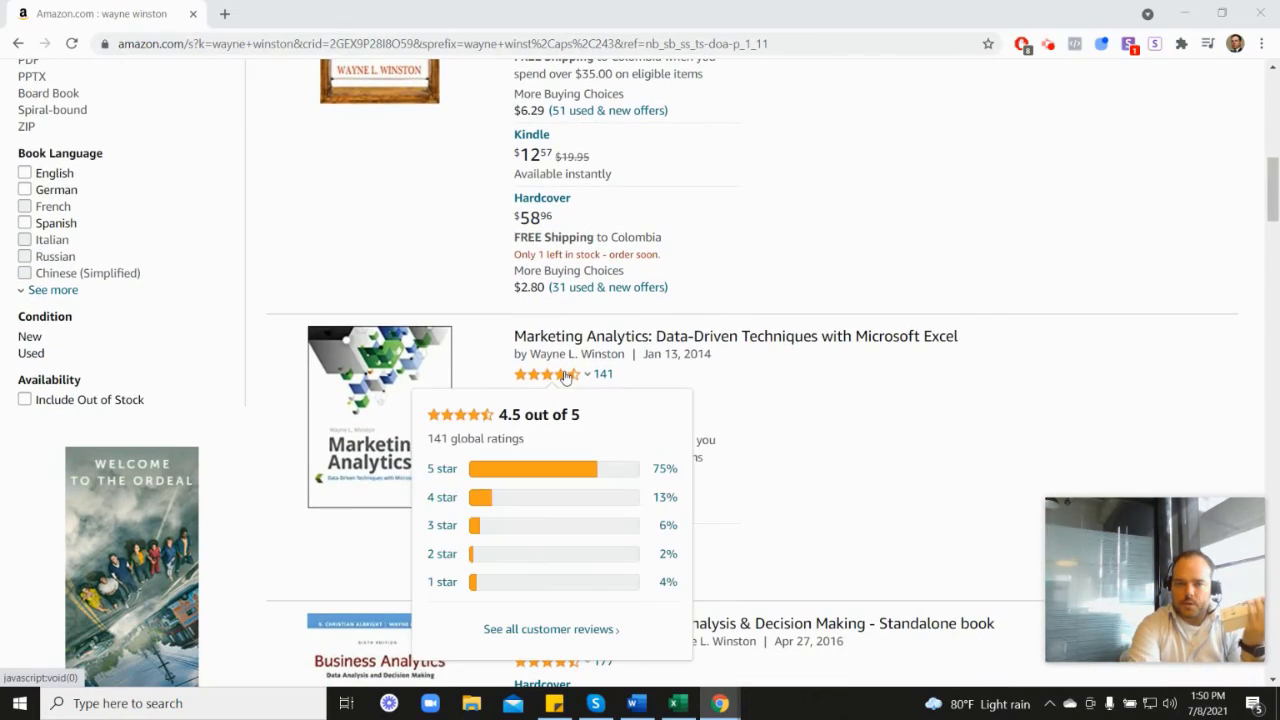
scroll(745, 380, up, 4)
scroll(745, 380, up, 2)
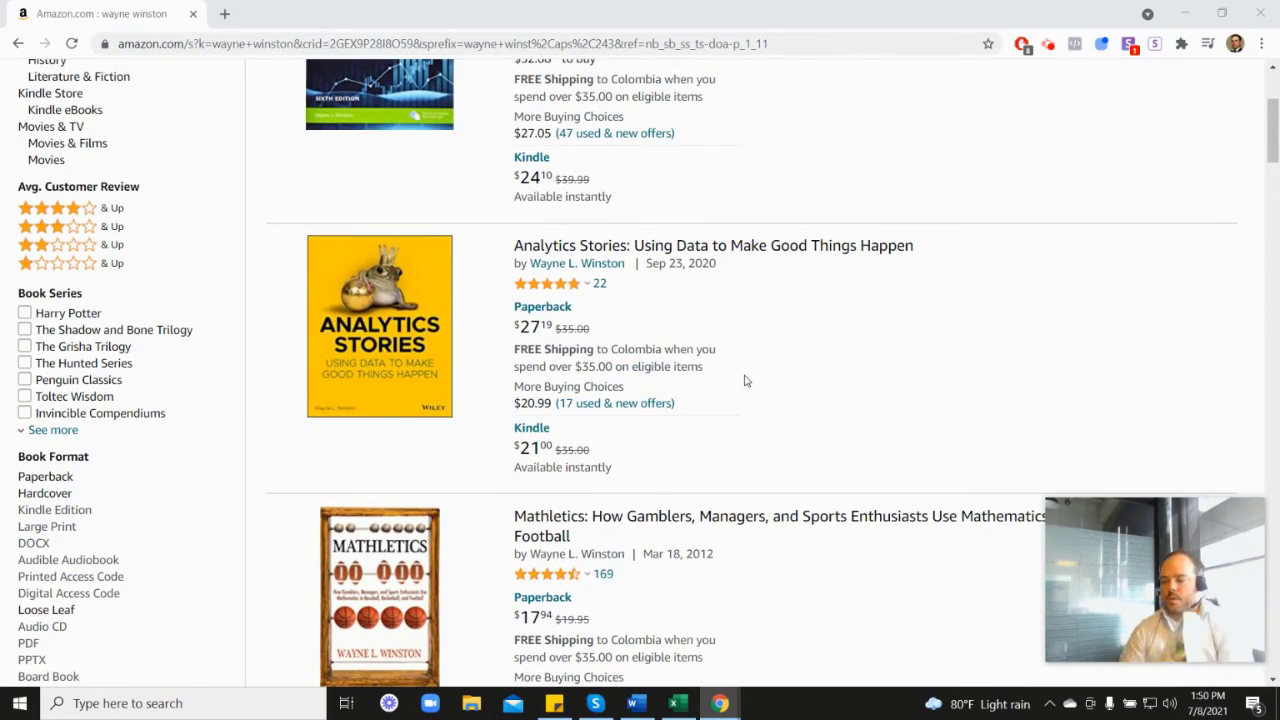